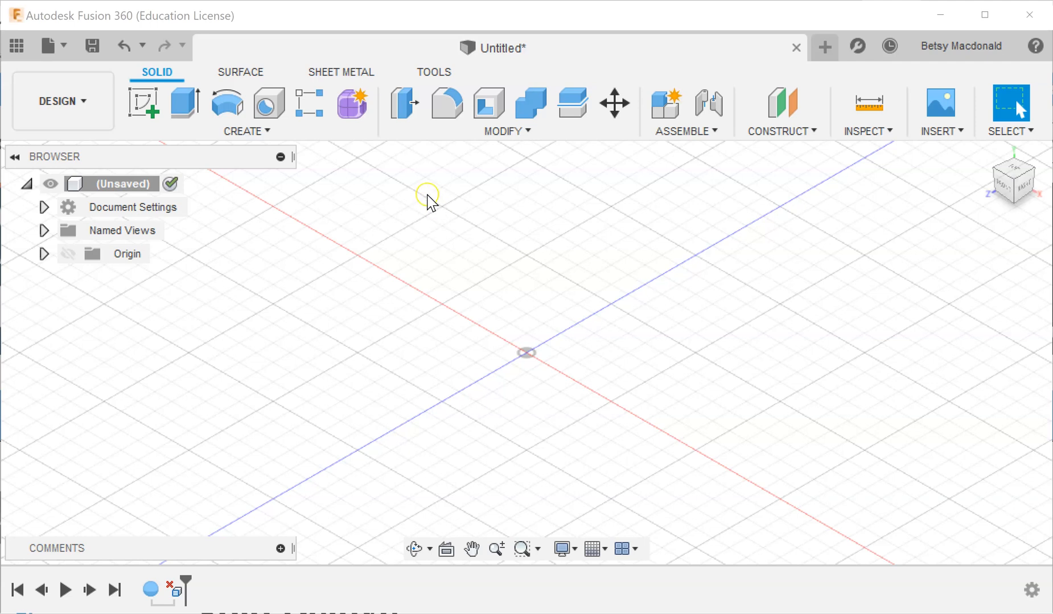
Create a solid sphere 60 mm in diameter, centred on the origin, as a new body.
click(260, 135)
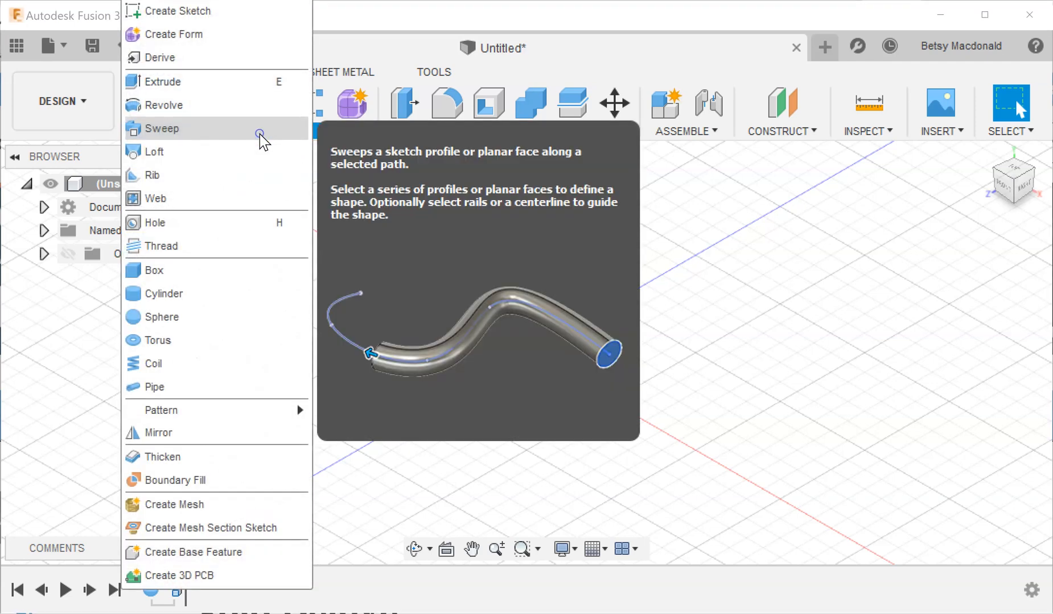
click(221, 328)
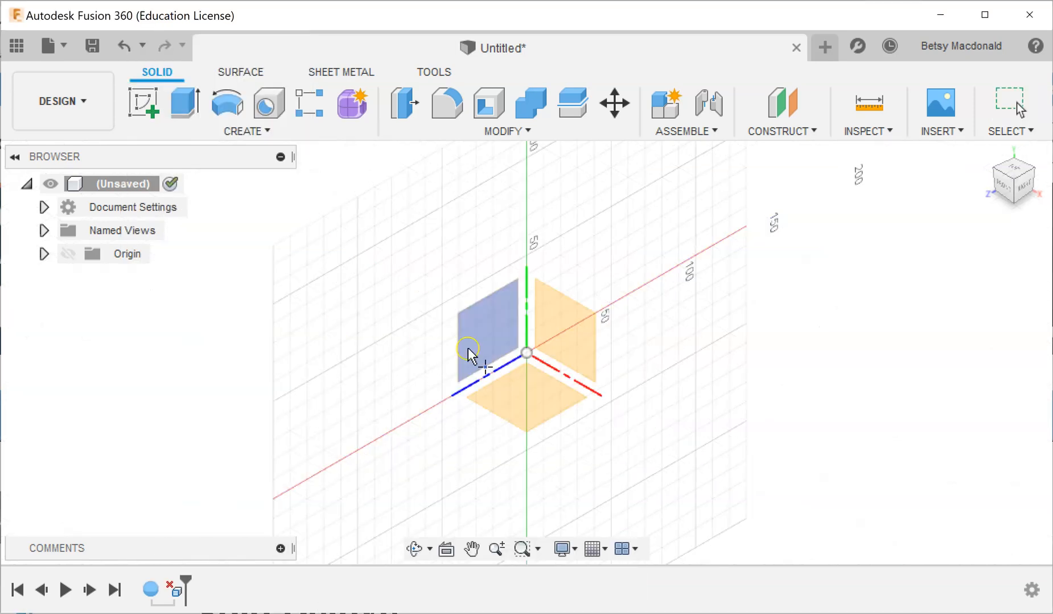
click(528, 357)
click(528, 357)
click(889, 284)
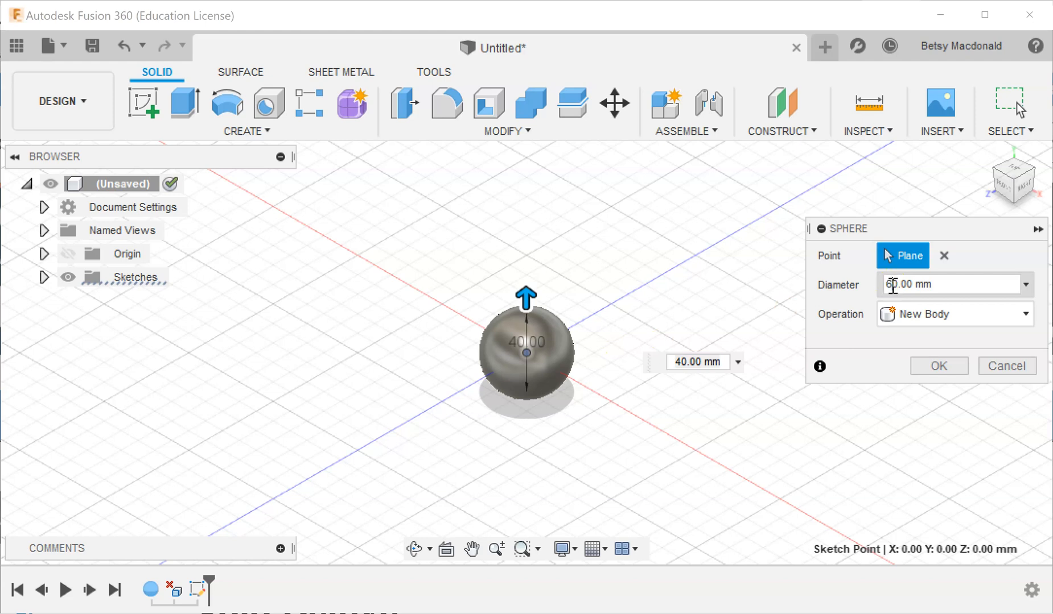
click(933, 366)
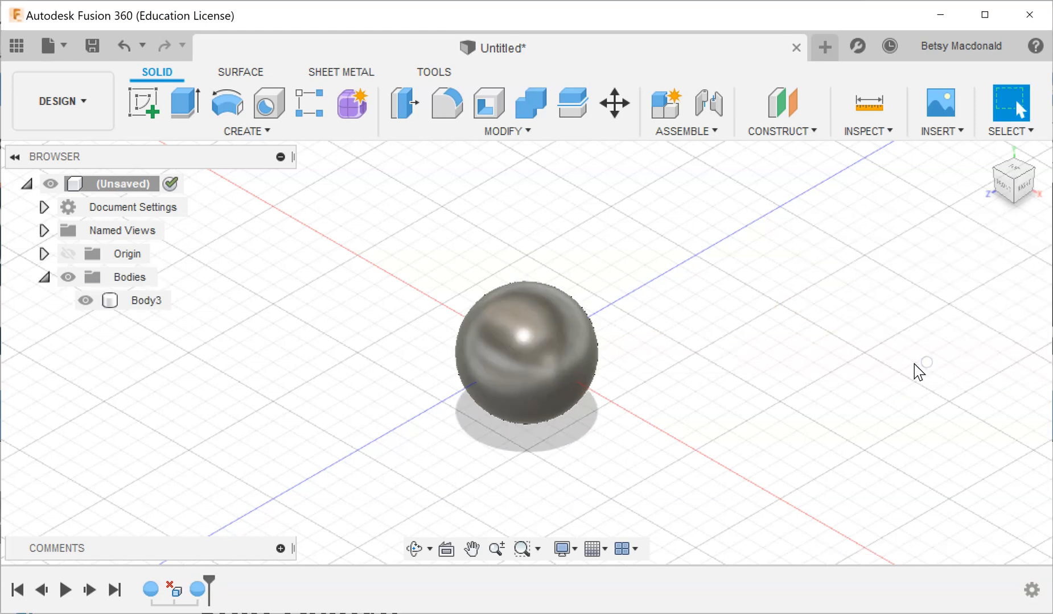
Create an 80 x 80 x 80 mm box on the vertical XY plane beside the sphere, as a new body.
click(246, 132)
click(165, 270)
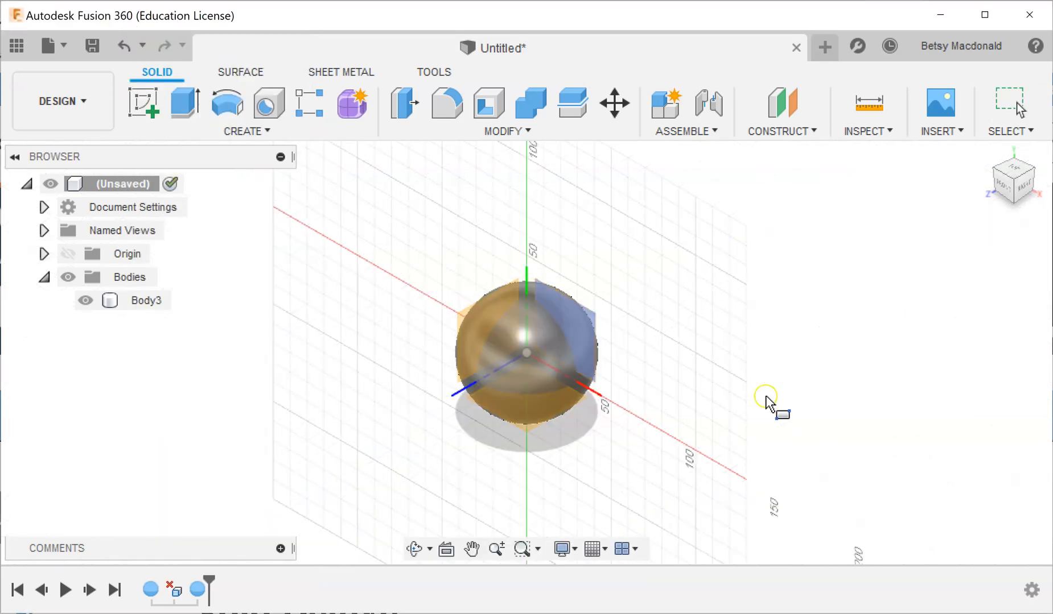
click(777, 337)
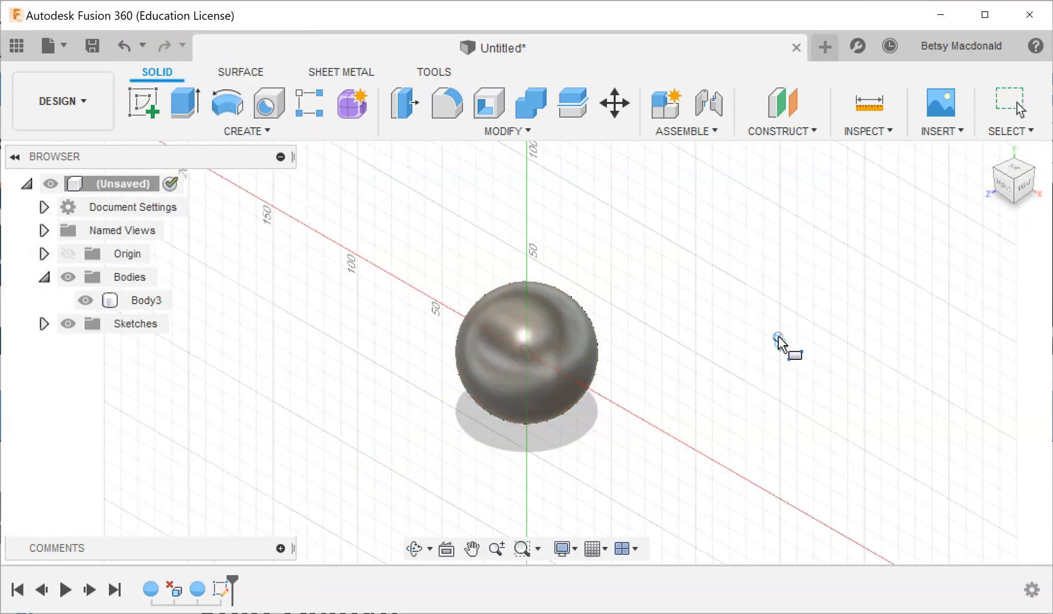
click(692, 263)
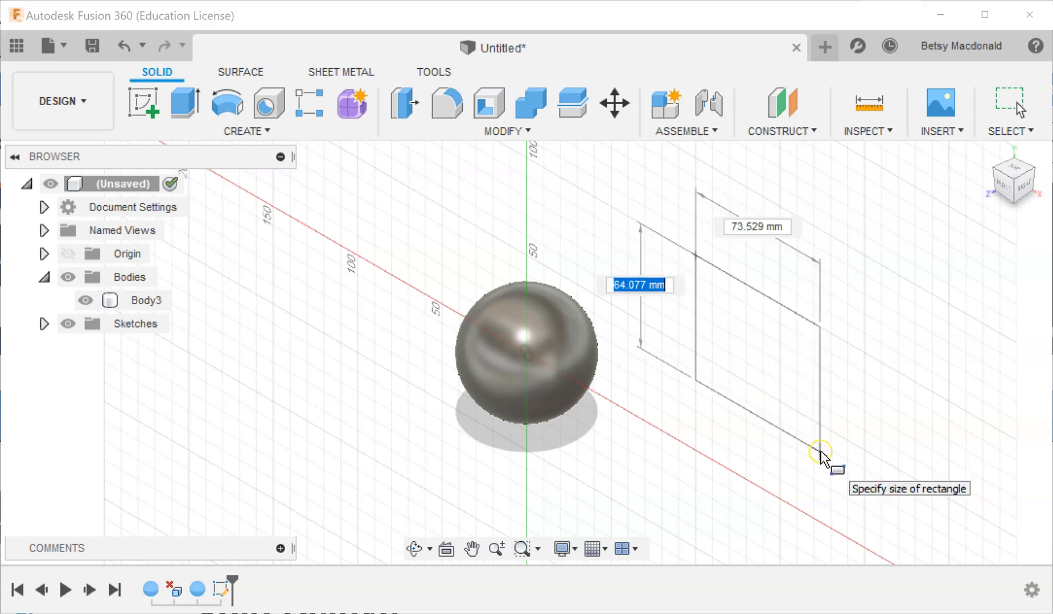
click(827, 485)
drag(730, 393, 599, 447)
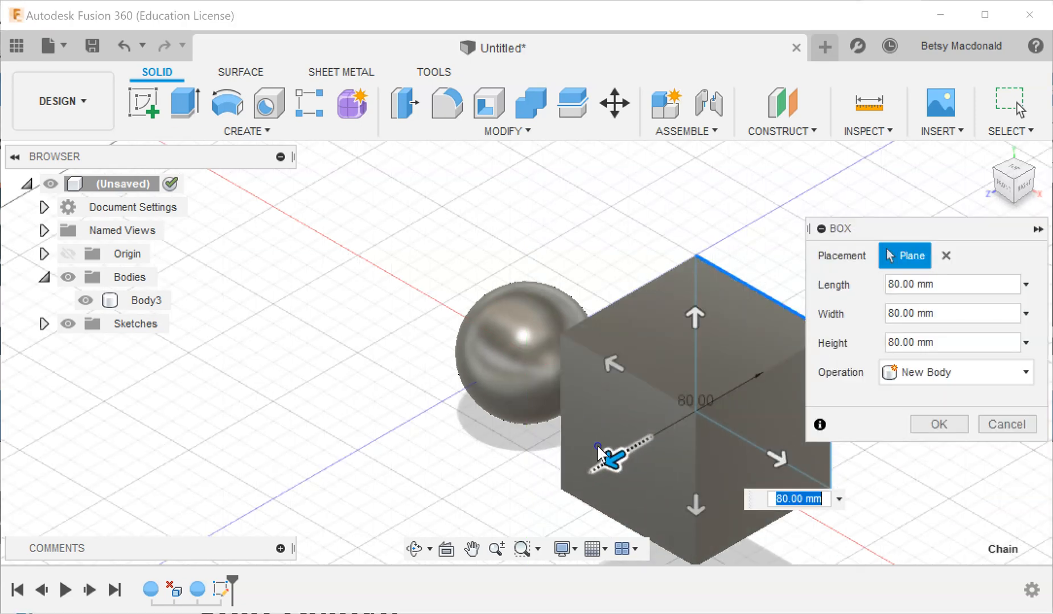
click(939, 425)
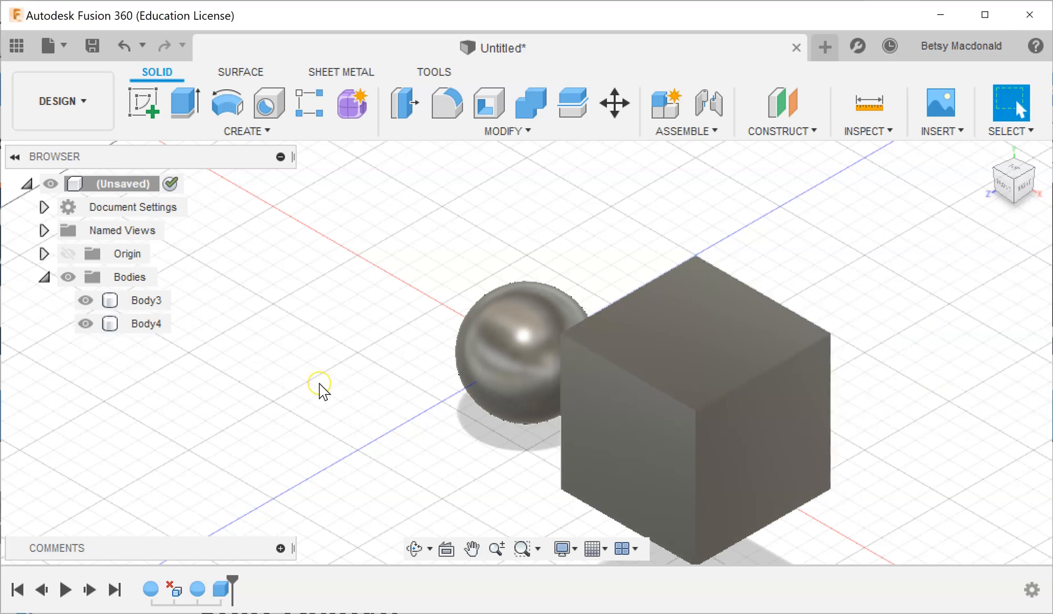
Rename the two bodies "sphere" and "box" to match their shapes.
double_click(146, 301)
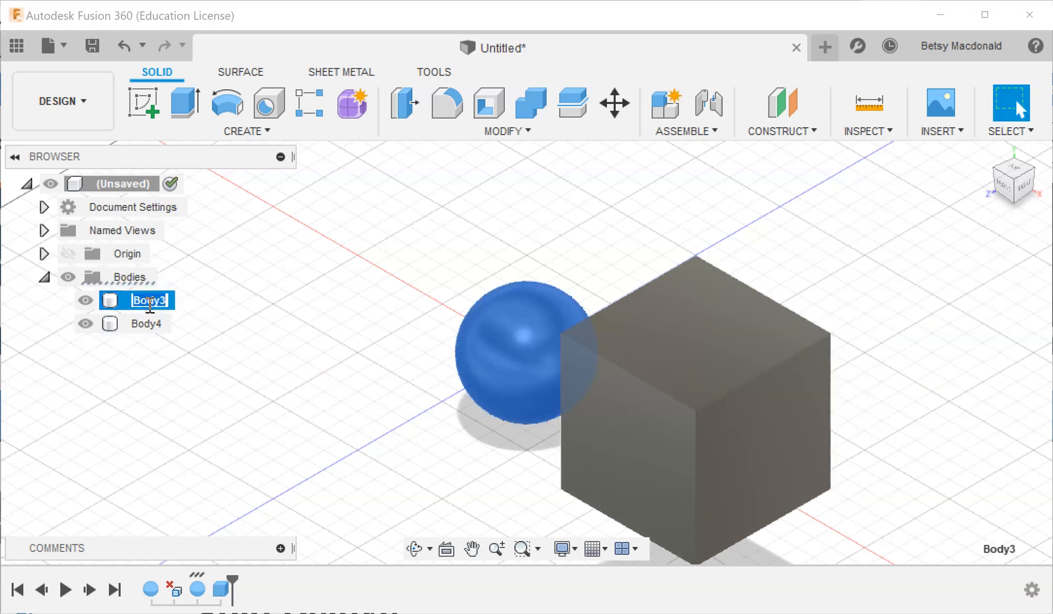
text(sphere)
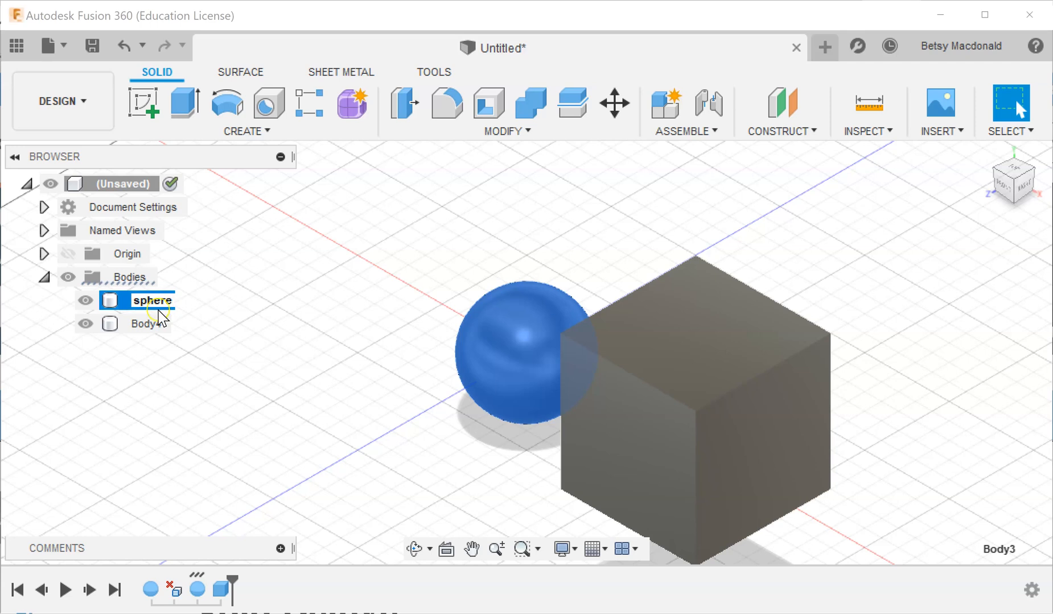
click(146, 327)
double_click(143, 324)
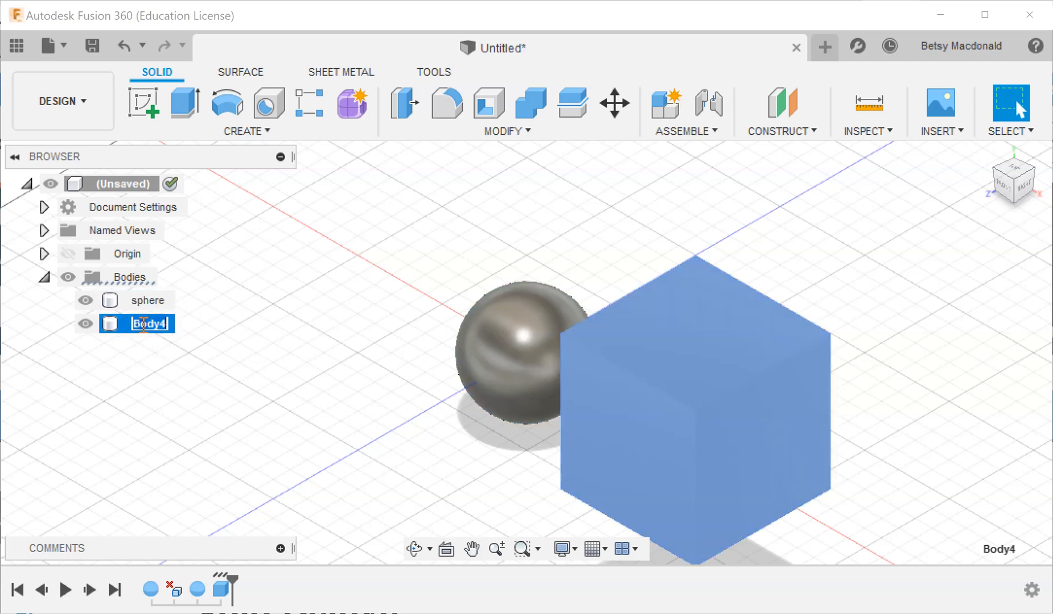
text(box)
key(Return)
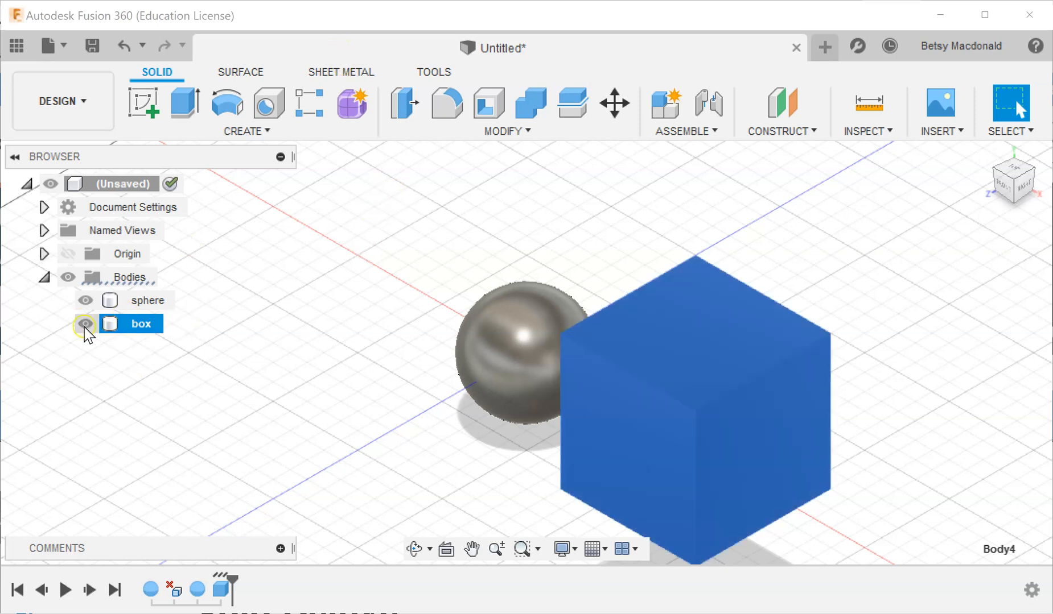
Move the box horizontally by about -100.1 mm and -41.1 mm so its side face runs through the sphere's centre.
right_click(738, 347)
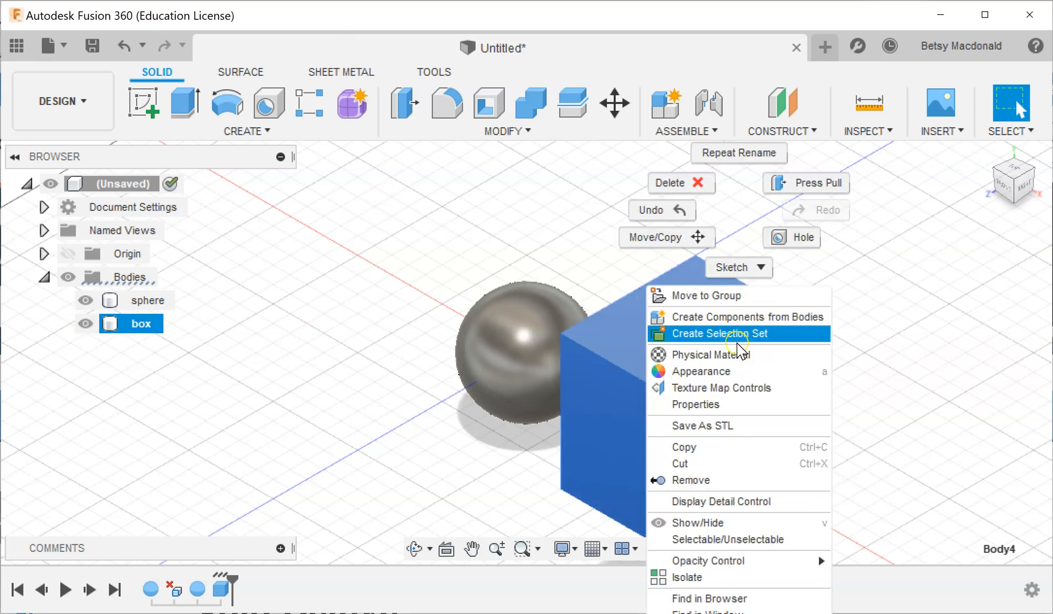
click(671, 238)
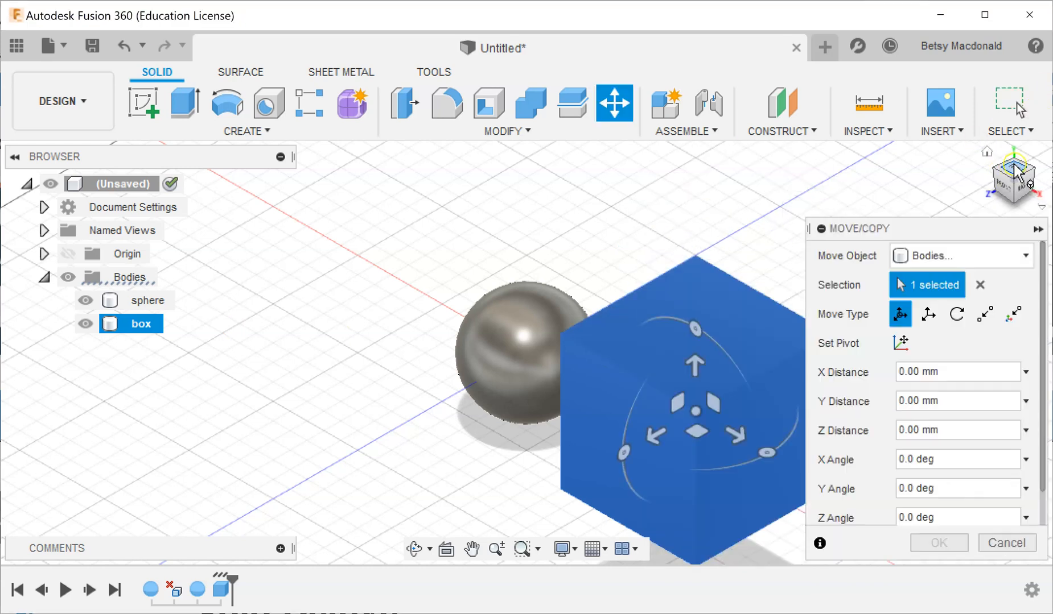
click(1012, 170)
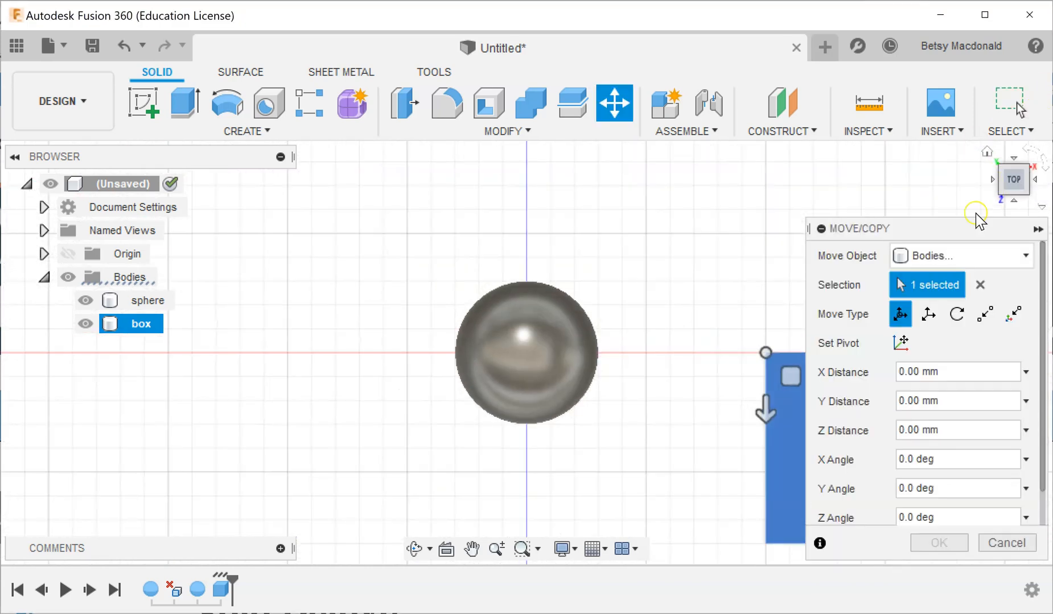
click(821, 229)
drag(791, 374, 555, 279)
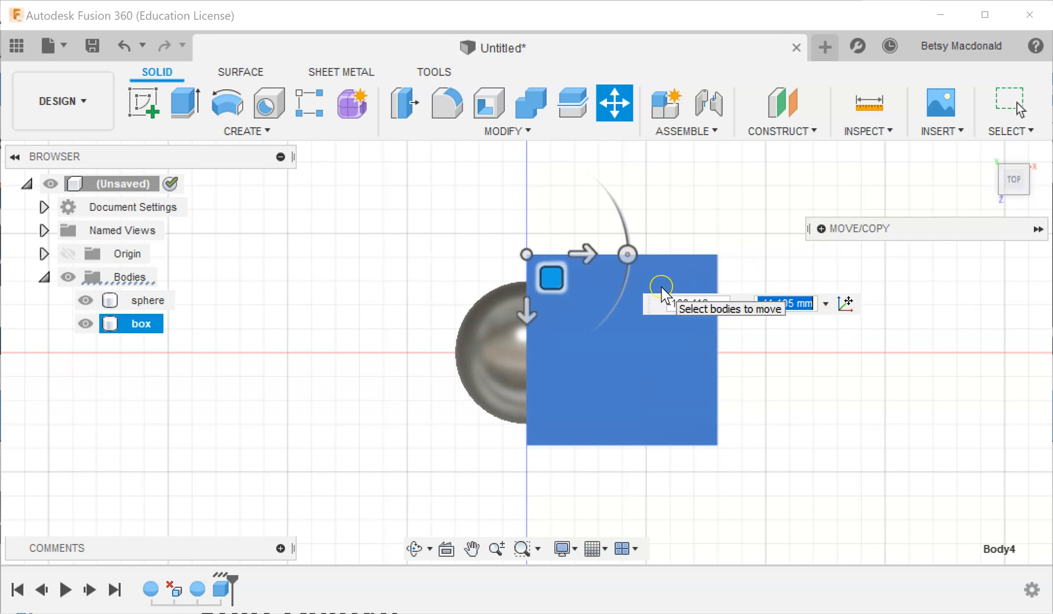
Lower the box by 60 mm so it fully encloses one half of the sphere, and apply the move.
click(1013, 201)
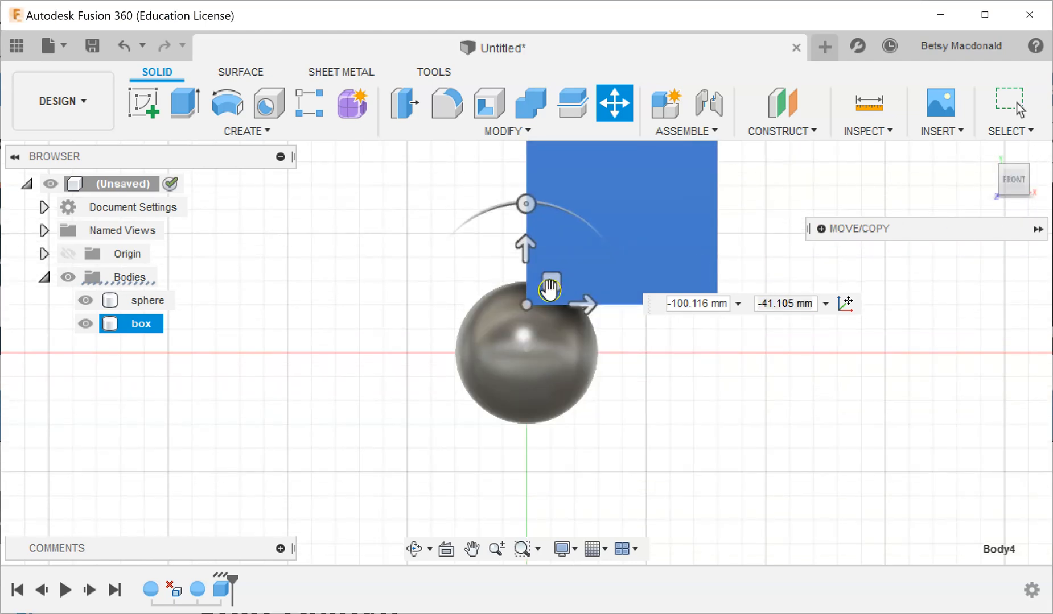
drag(525, 246, 527, 380)
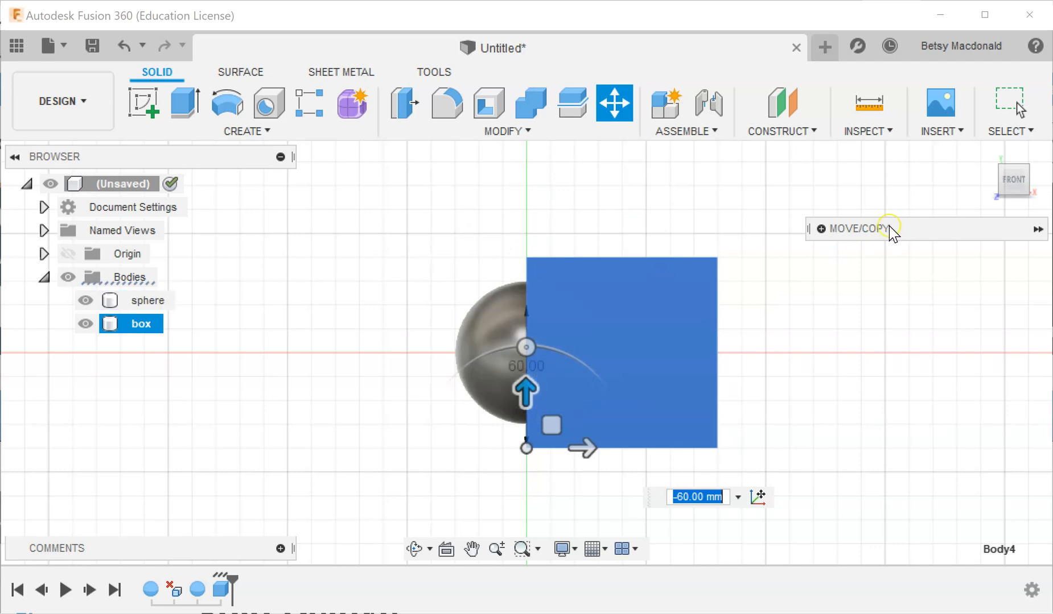
click(993, 180)
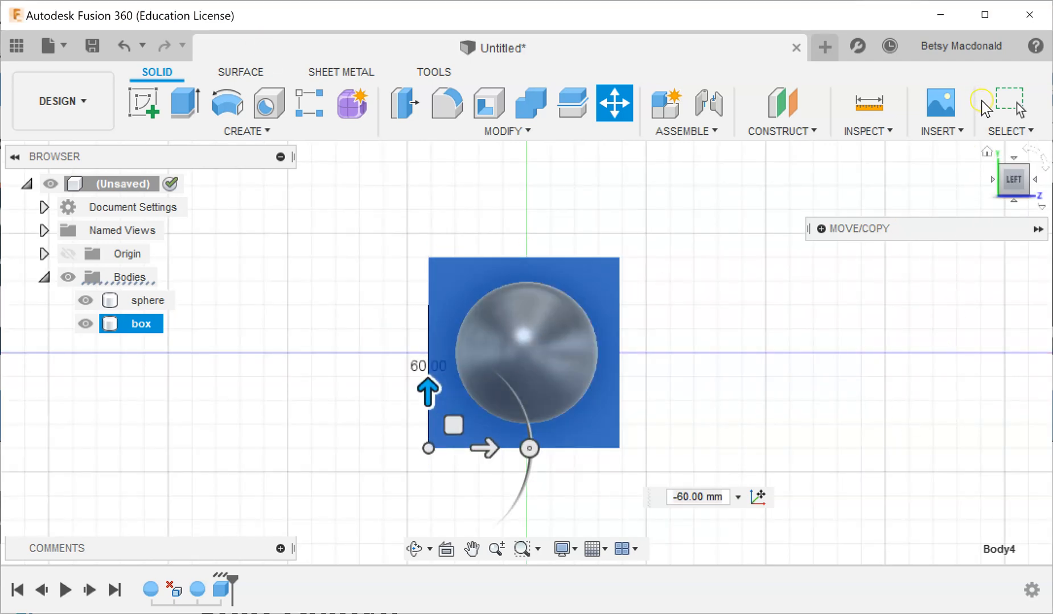
click(988, 151)
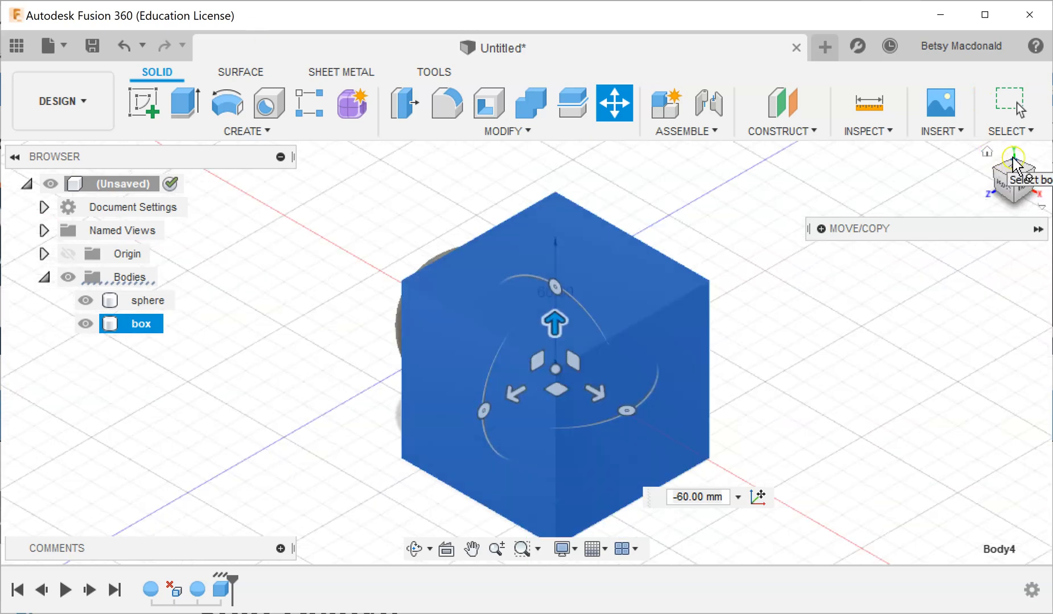
click(1013, 160)
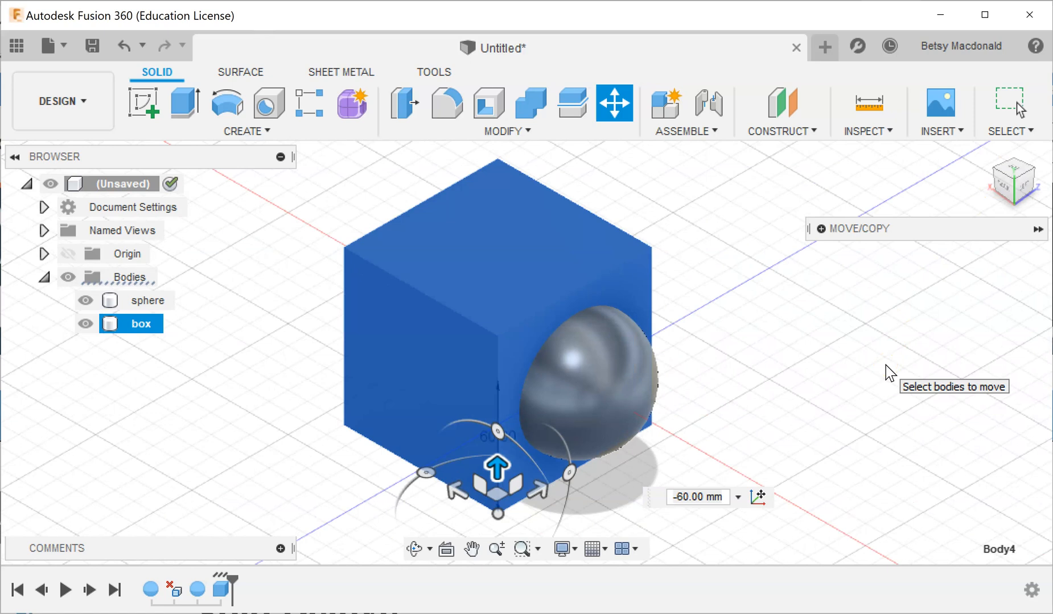
key(Return)
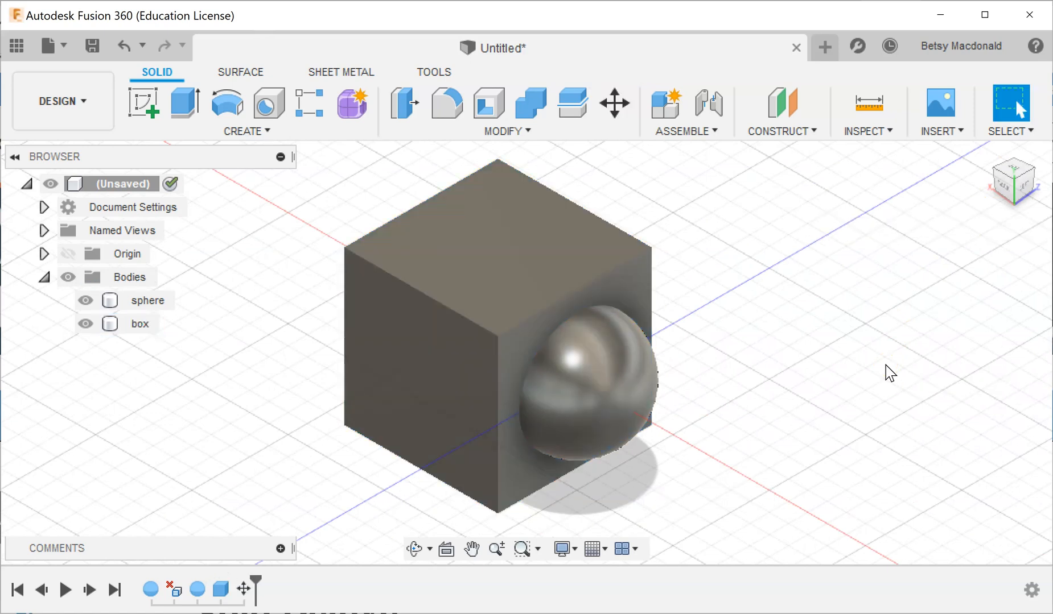
Combine the bodies with the Cut operation, using the sphere as target and the box as tool, to leave a half sphere.
click(523, 134)
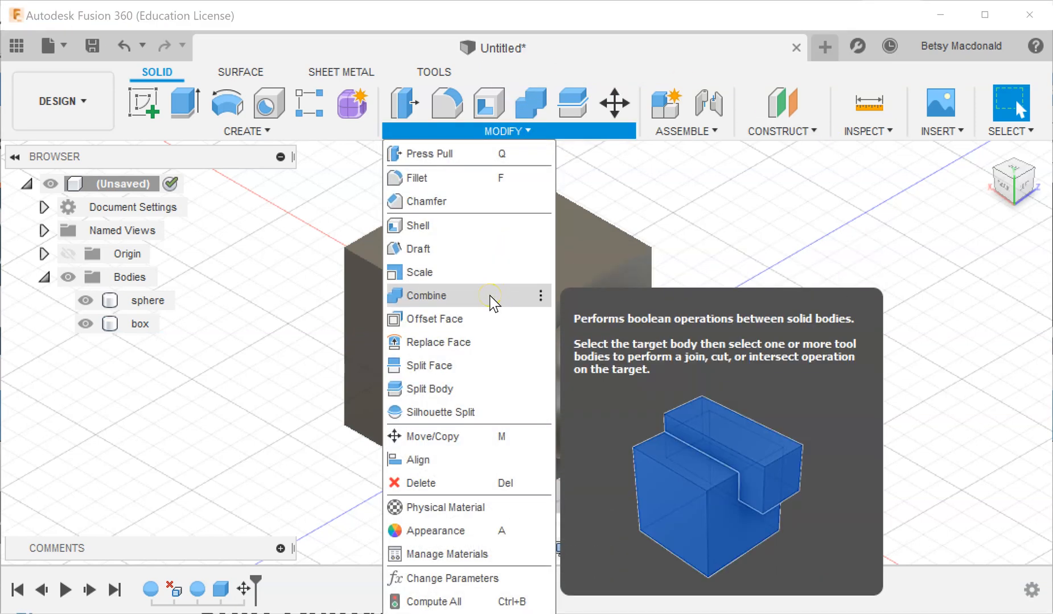
click(489, 296)
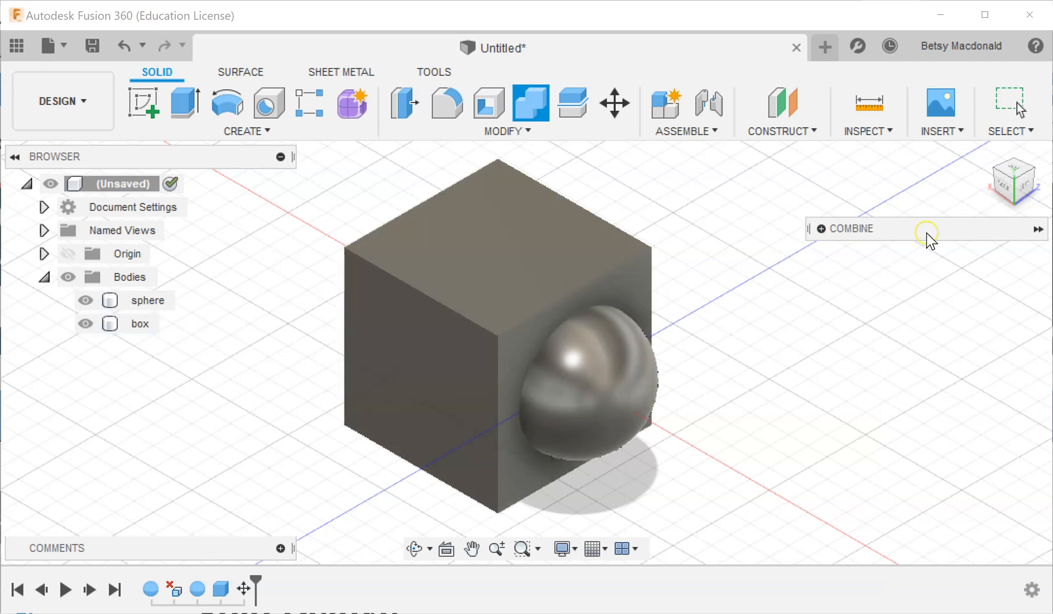
click(821, 228)
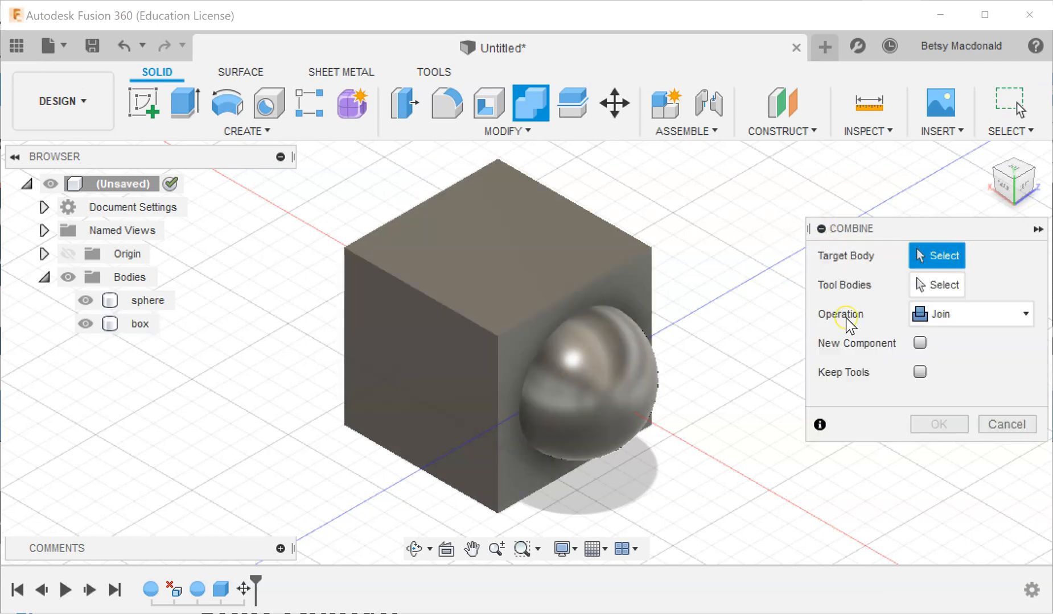
click(943, 316)
click(940, 365)
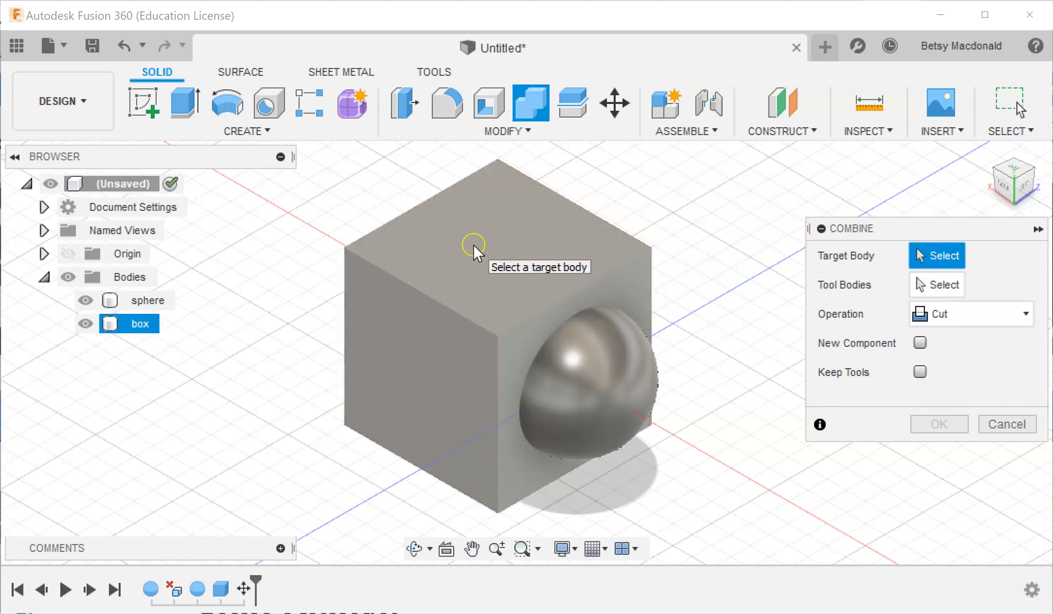
click(602, 383)
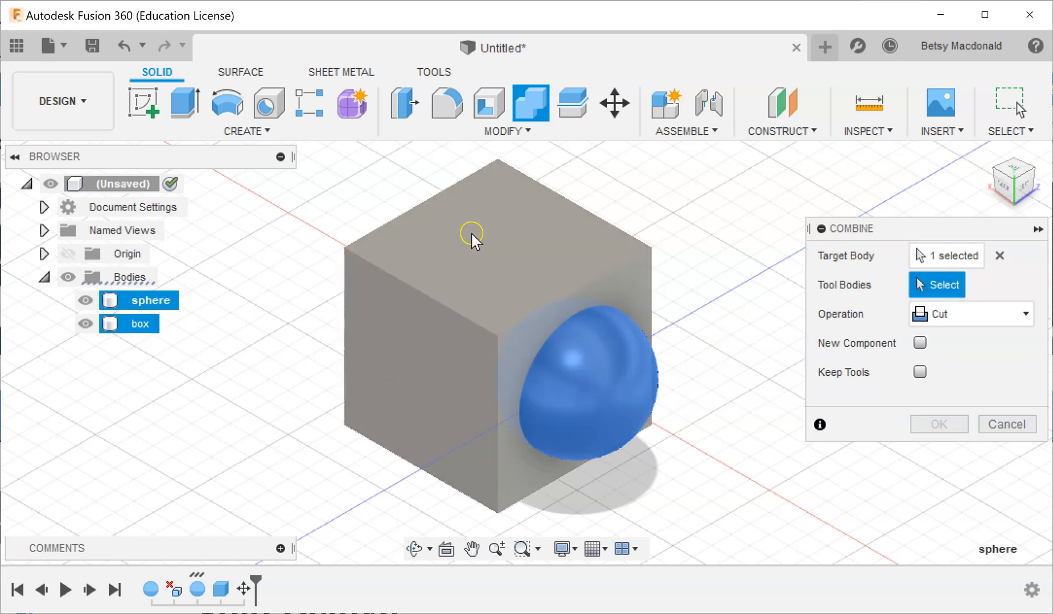
click(471, 233)
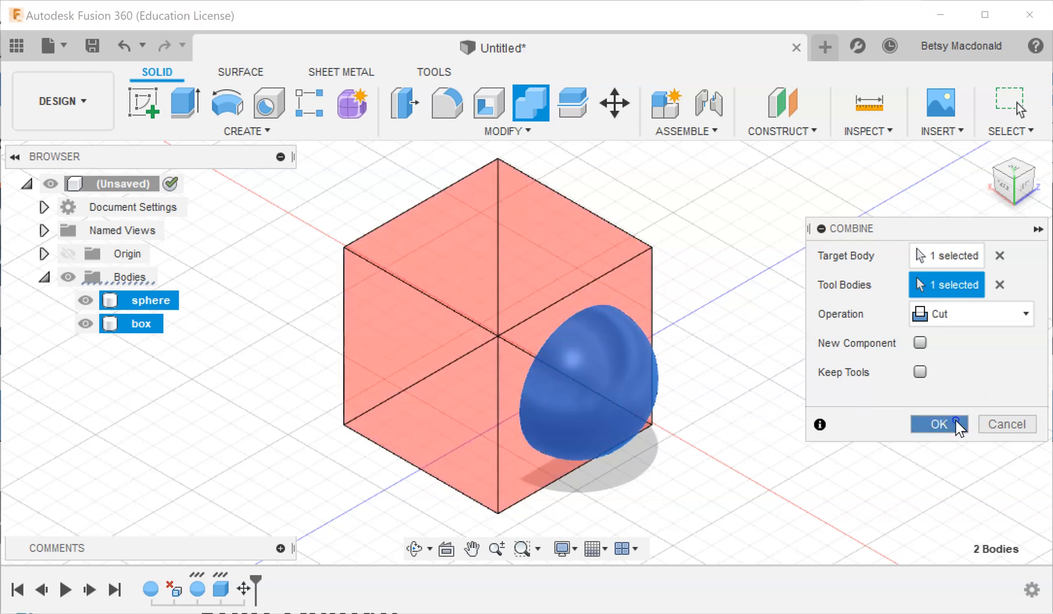
click(958, 425)
shift+middle_drag(907, 272, 904, 277)
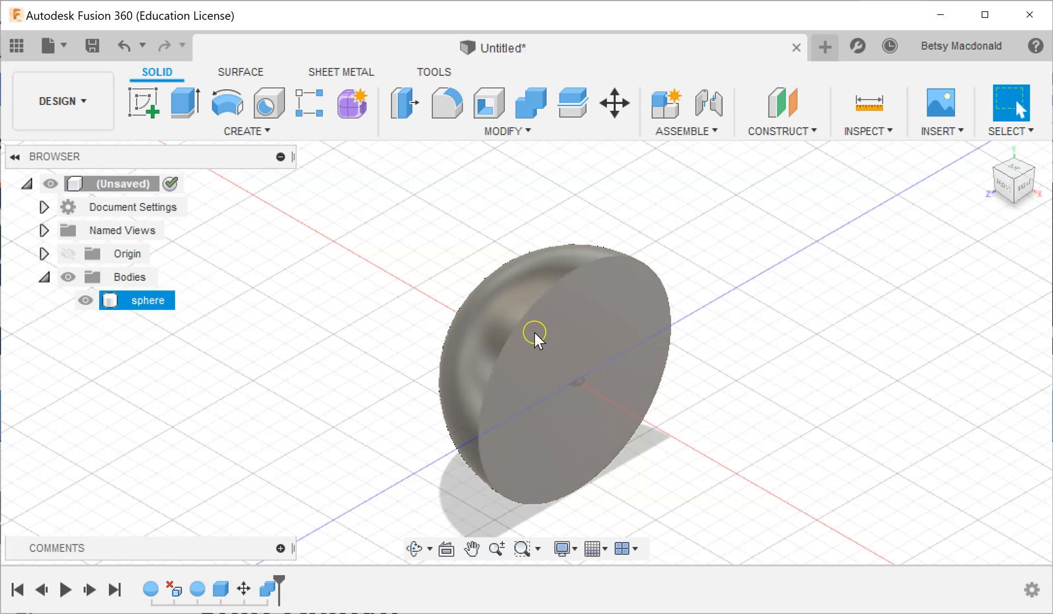
click(576, 347)
right_click(576, 348)
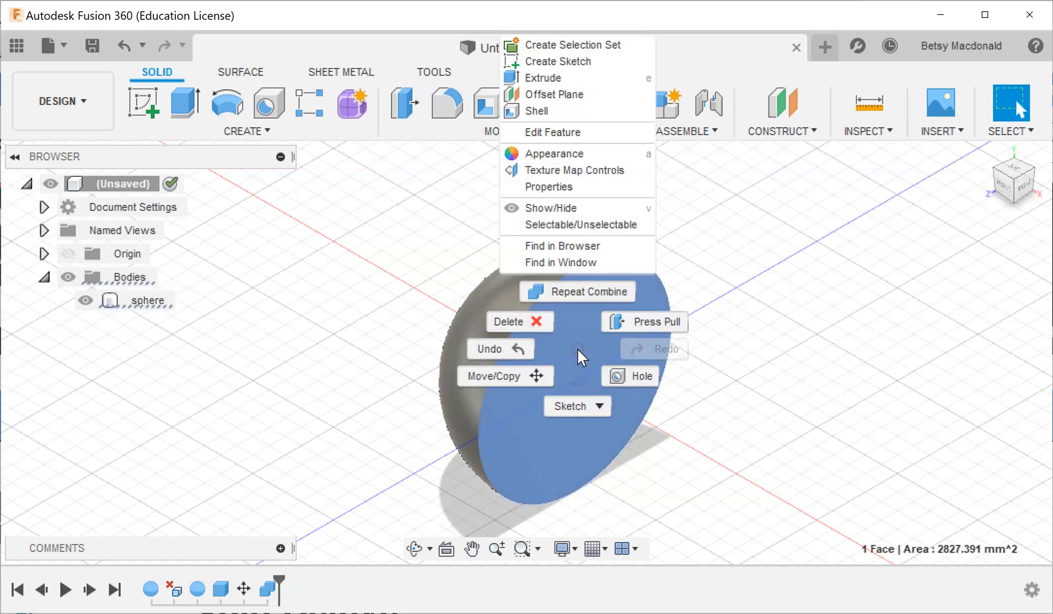
click(749, 371)
Rotate the half sphere about the Z axis until its flat face points down, raise it by 65 mm, and apply the move.
right_click(155, 299)
click(155, 301)
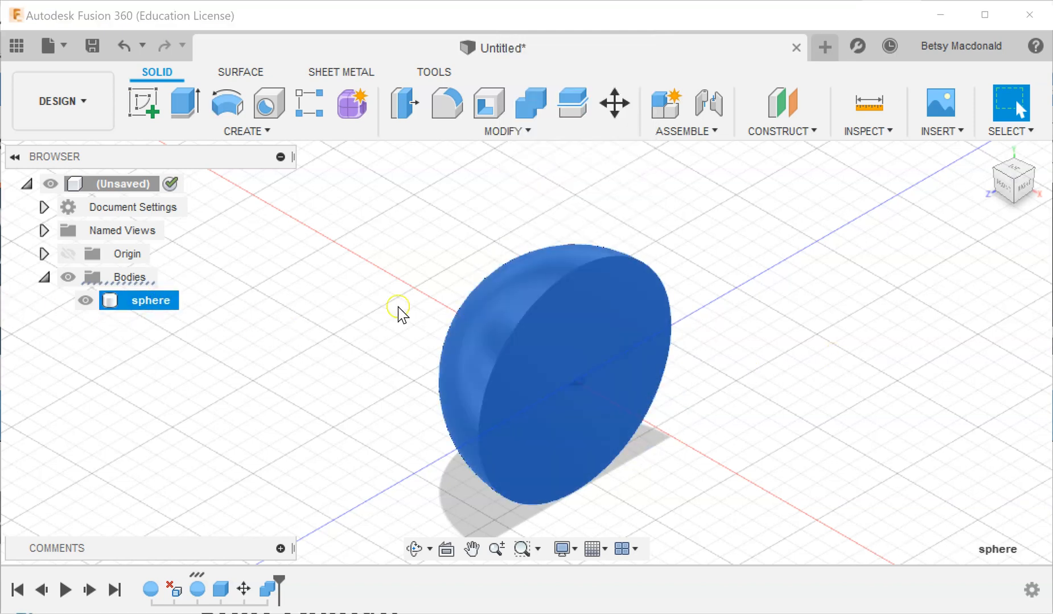
right_click(573, 346)
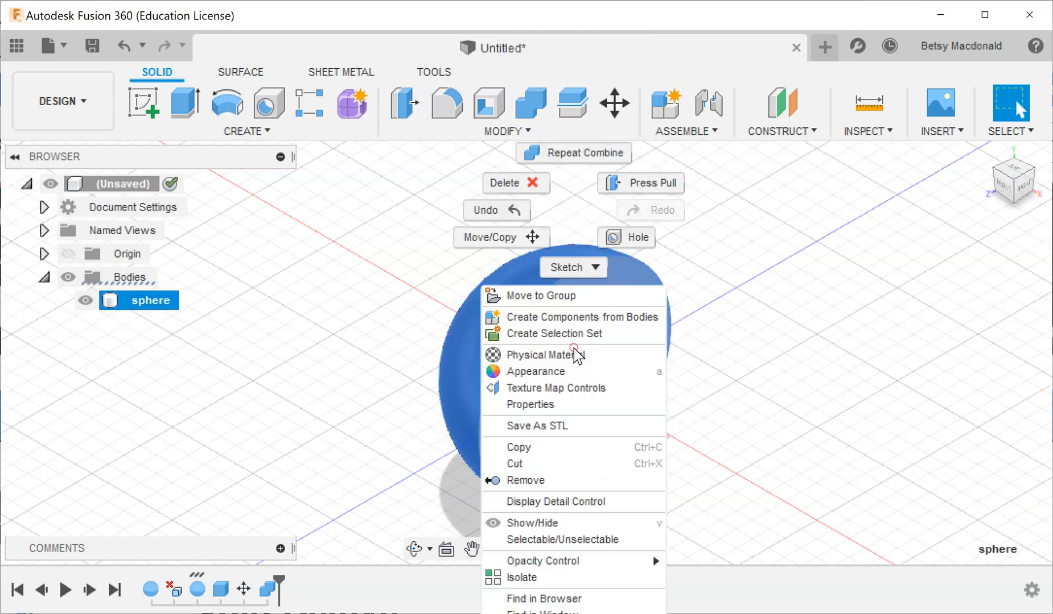
click(532, 236)
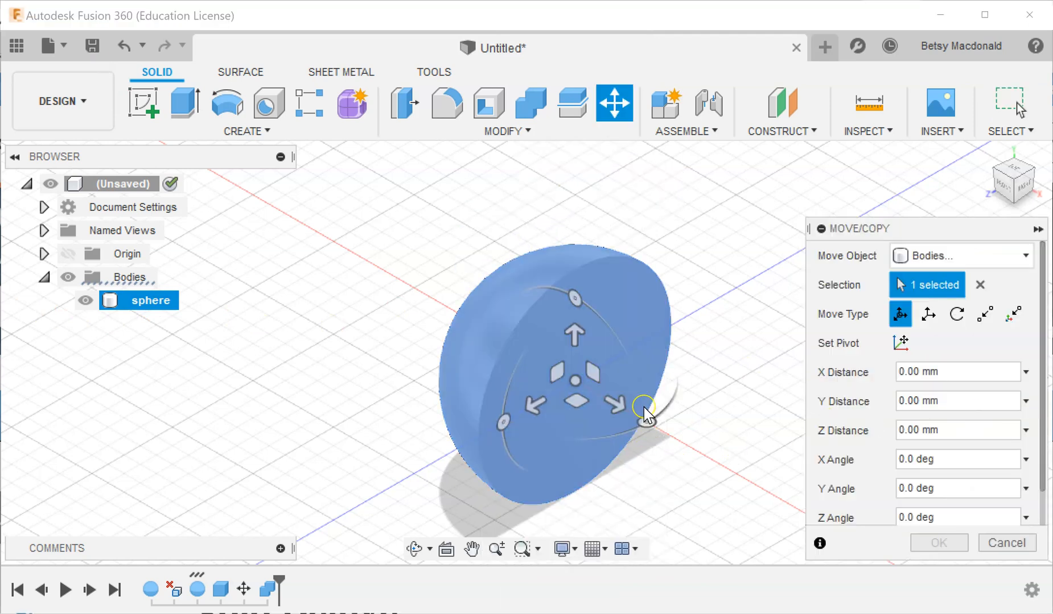
drag(573, 298, 390, 272)
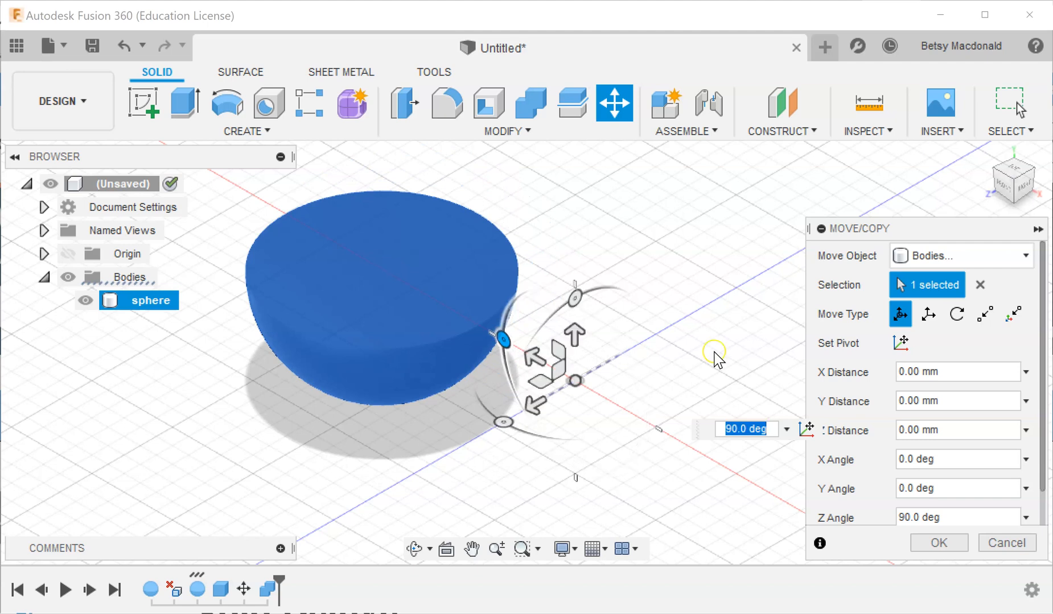
drag(500, 356, 663, 428)
drag(578, 432, 575, 196)
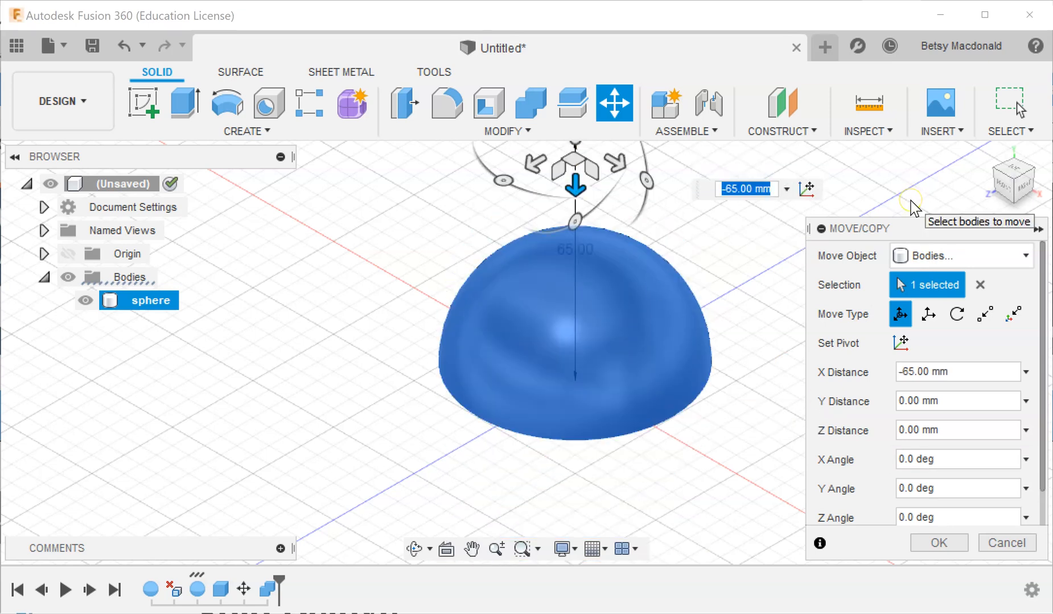
key(Return)
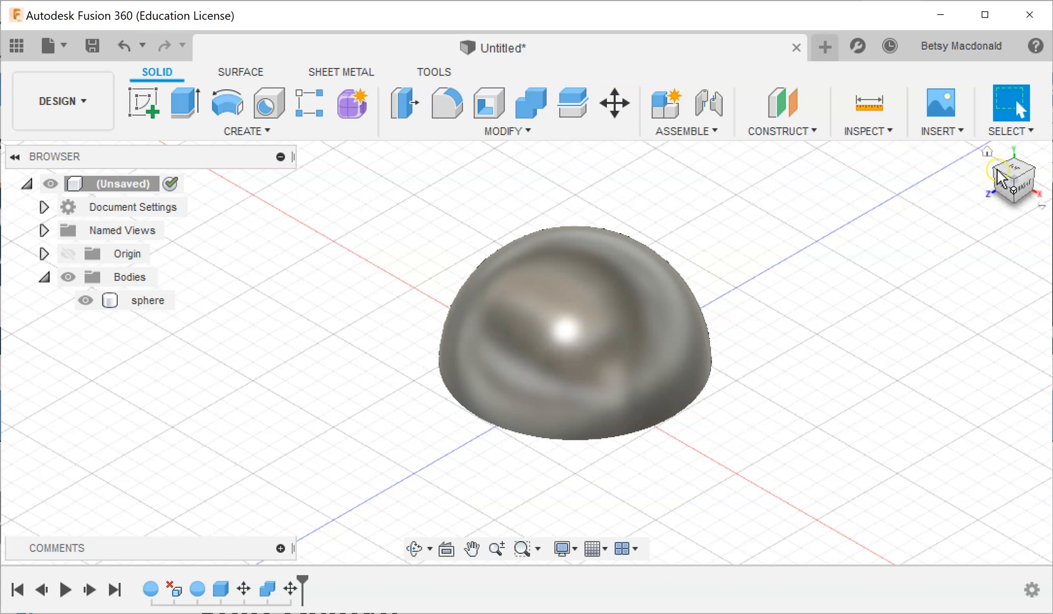
Move the half sphere -75 mm along the Z axis, away from the origin, and apply the move.
mouse_move(1008, 171)
mouse_down()
mouse_move(996, 132)
mouse_move(997, 189)
mouse_move(1006, 183)
mouse_move(996, 188)
mouse_up()
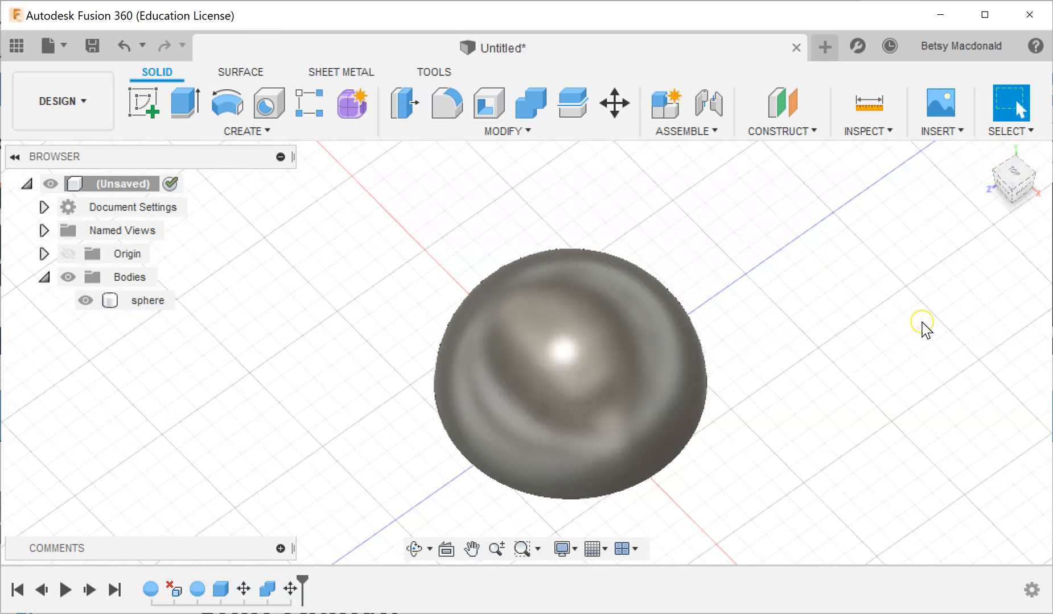
click(135, 301)
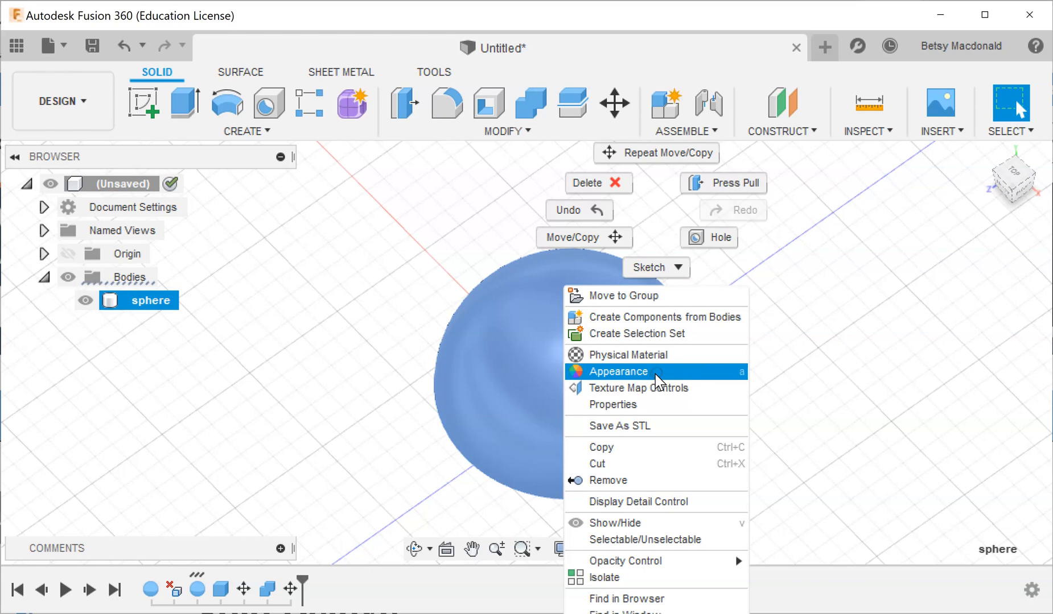
click(586, 242)
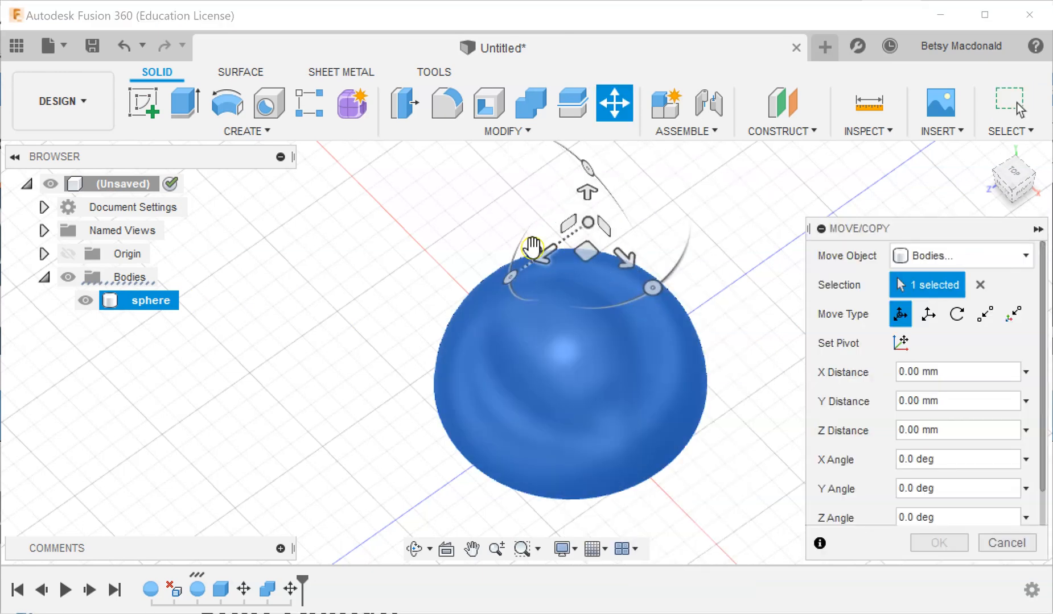
drag(536, 256, 853, 152)
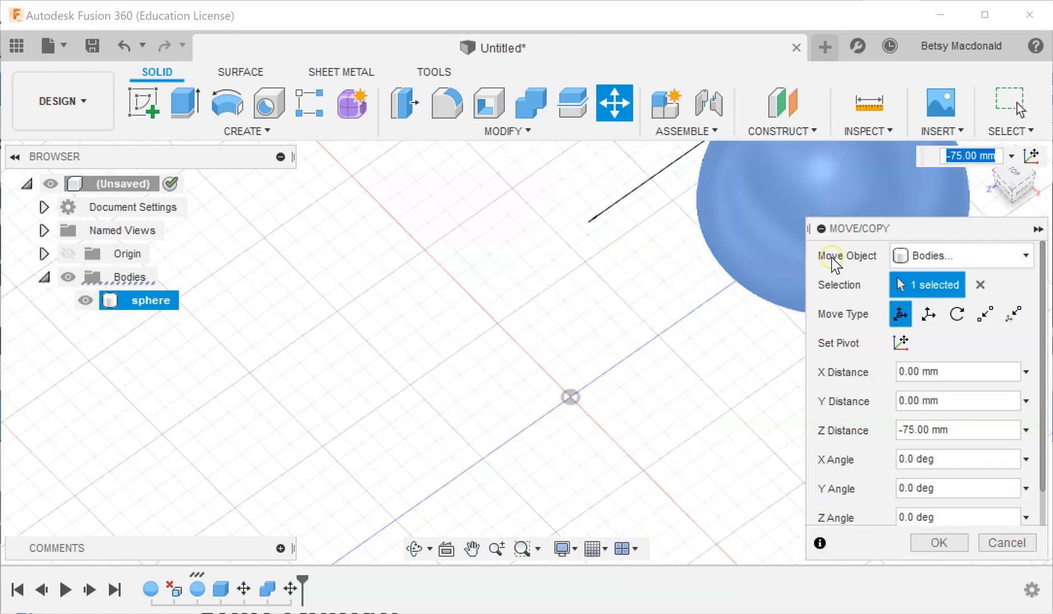
click(939, 544)
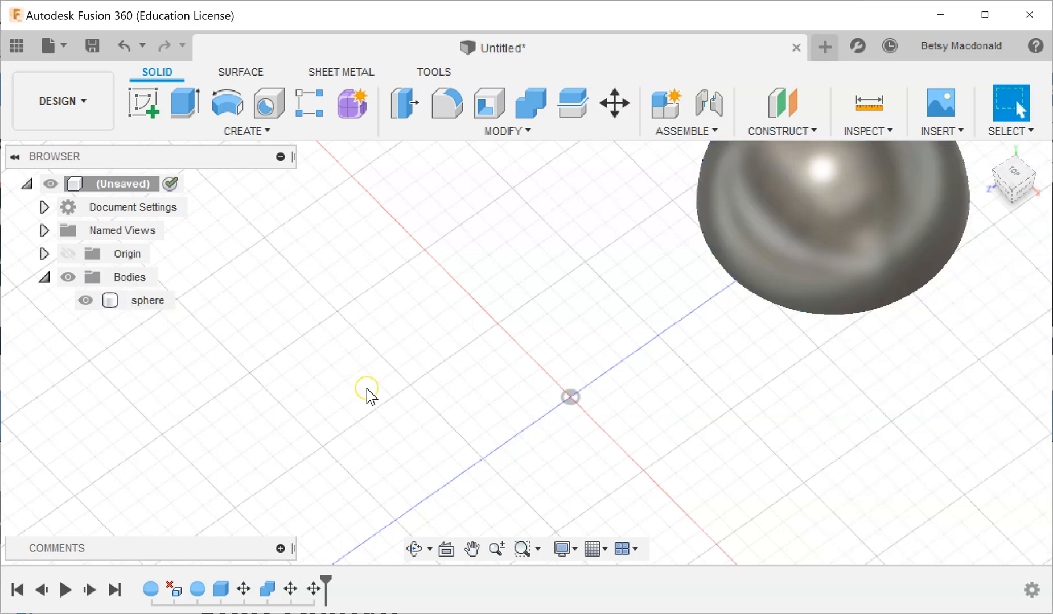
Create a cylinder on the ground plane beside the origin, about 23.5 mm in diameter and 130 mm high, as a new body.
scroll(559, 417, down, 3)
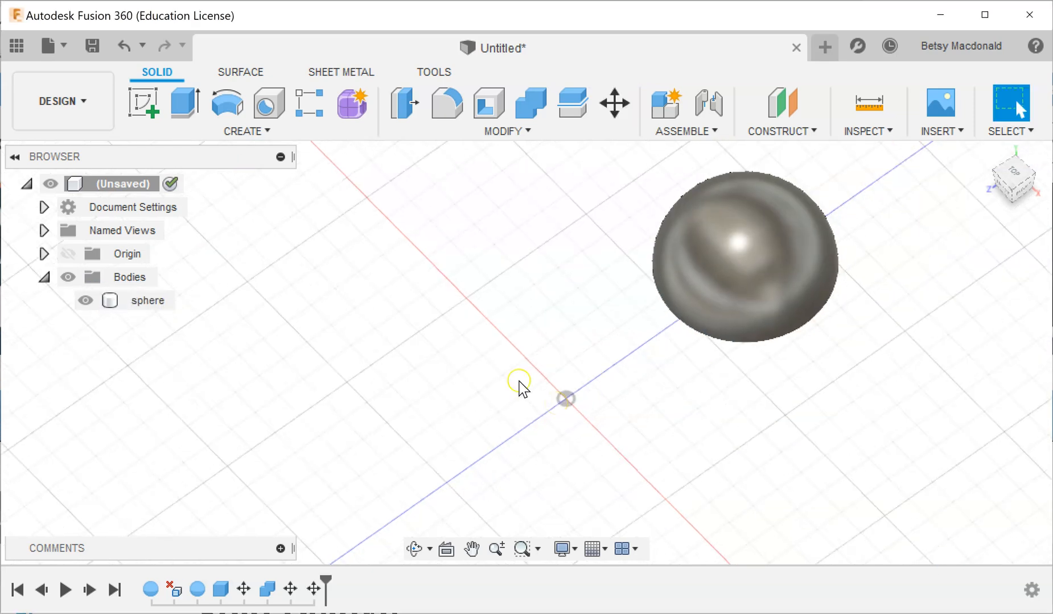
click(269, 137)
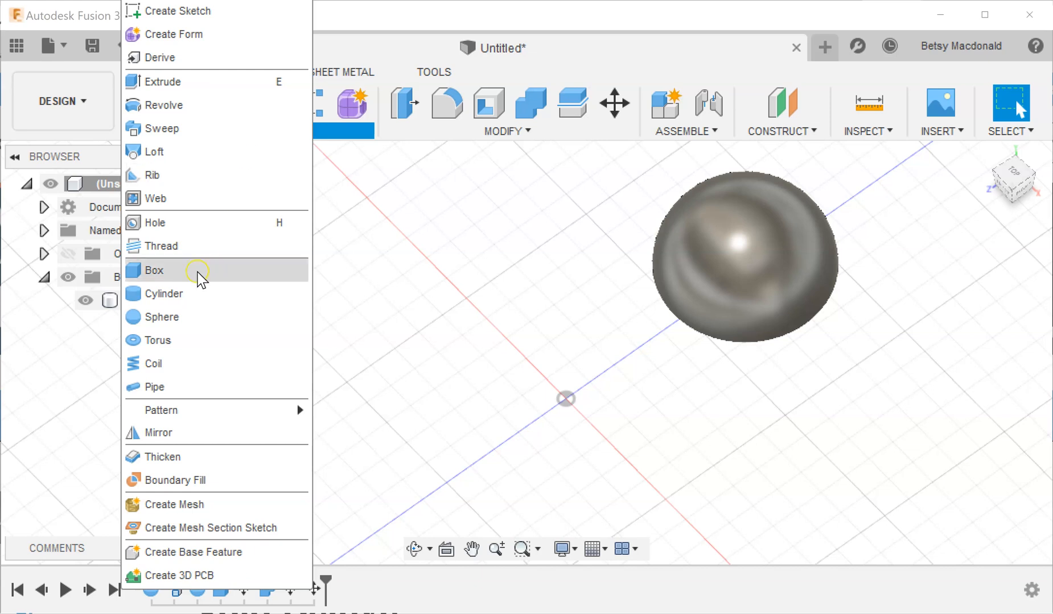
click(183, 294)
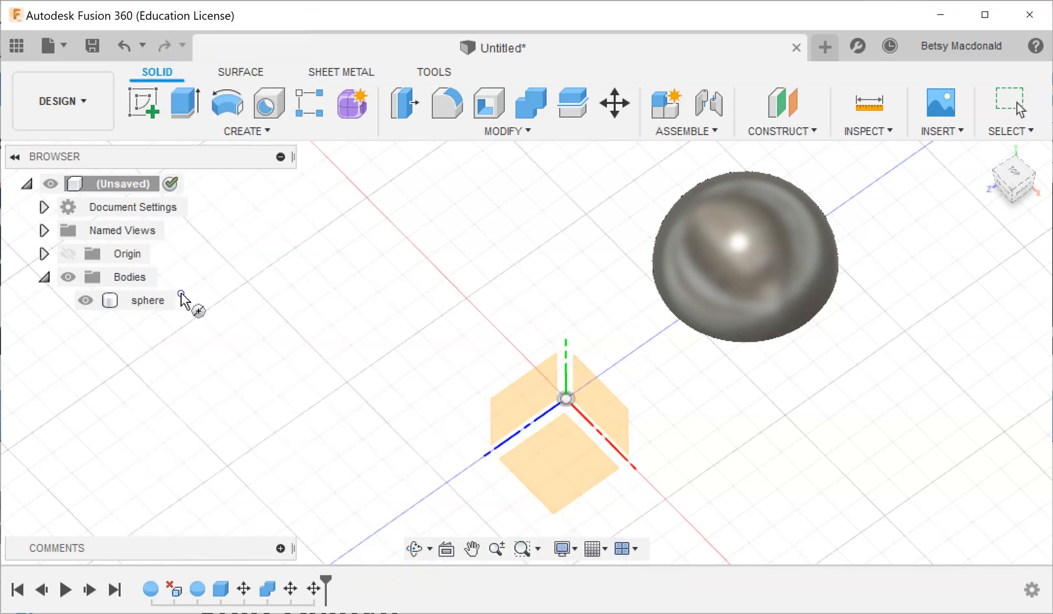
click(555, 433)
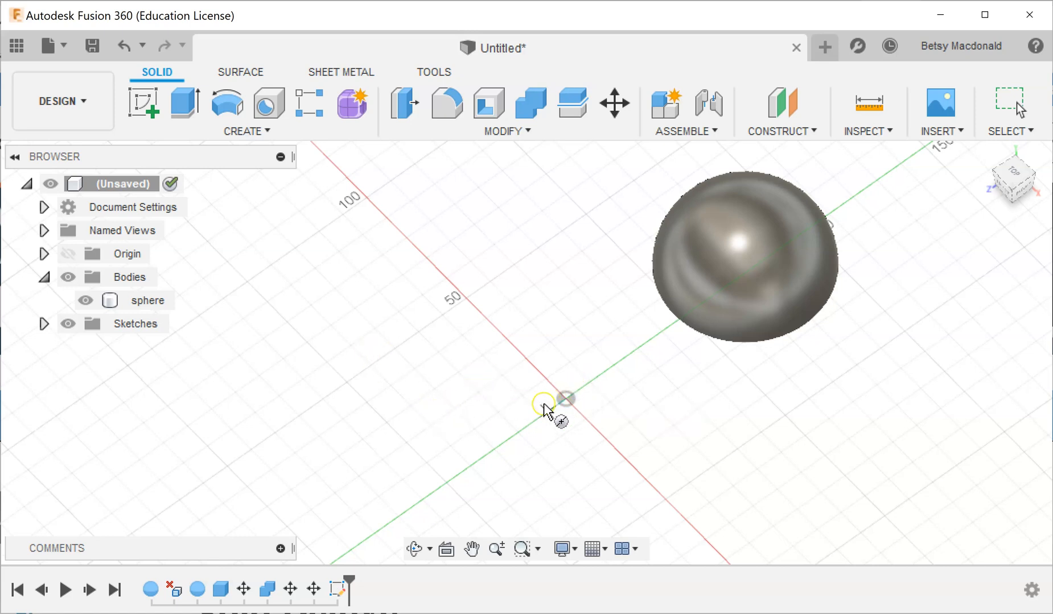
click(347, 382)
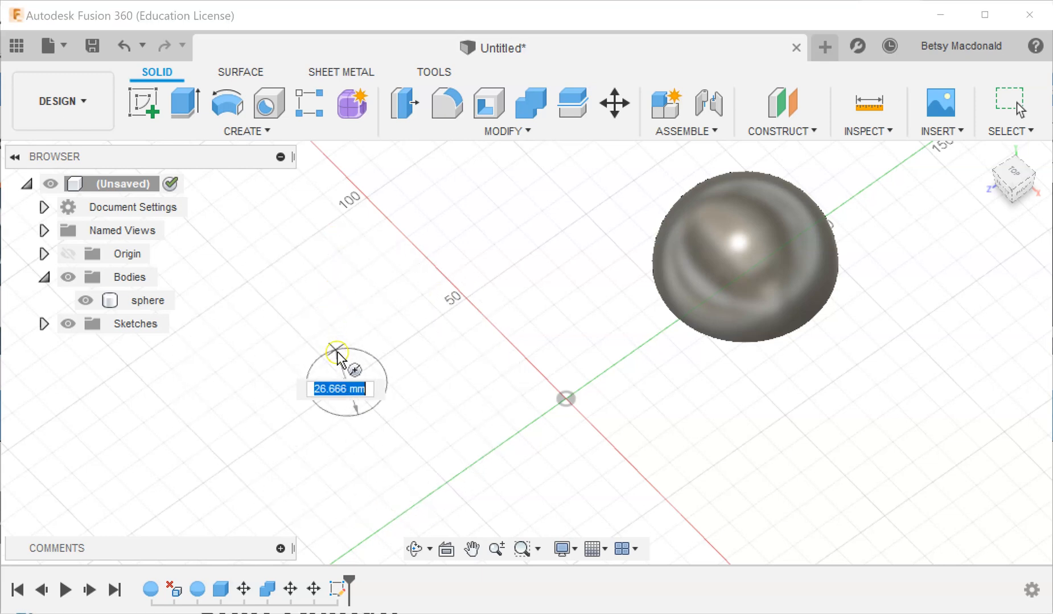
click(337, 354)
drag(344, 355, 348, 157)
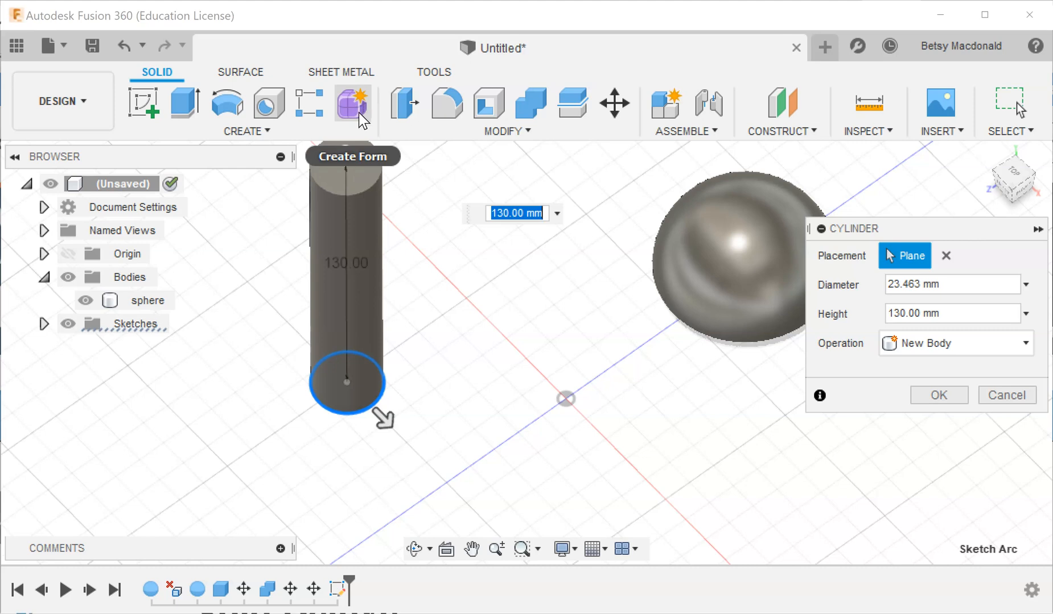
key(Return)
click(675, 376)
middle_drag(571, 369, 571, 412)
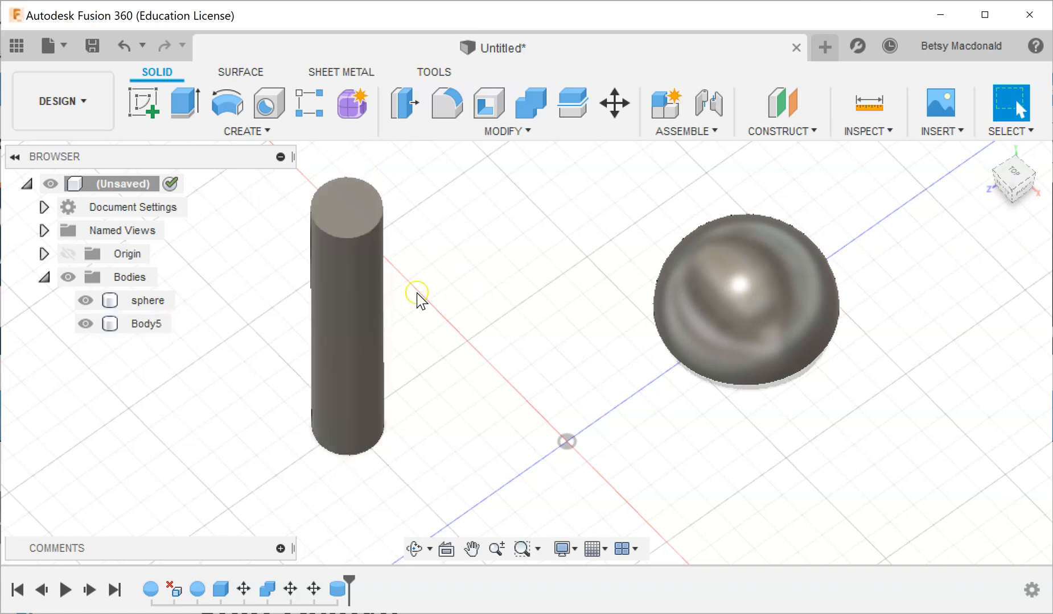
Create a box on the ground plane between the cylinder and half sphere, about 49.7 by 44.5 mm and 150 mm high, as a new body.
right_click(514, 265)
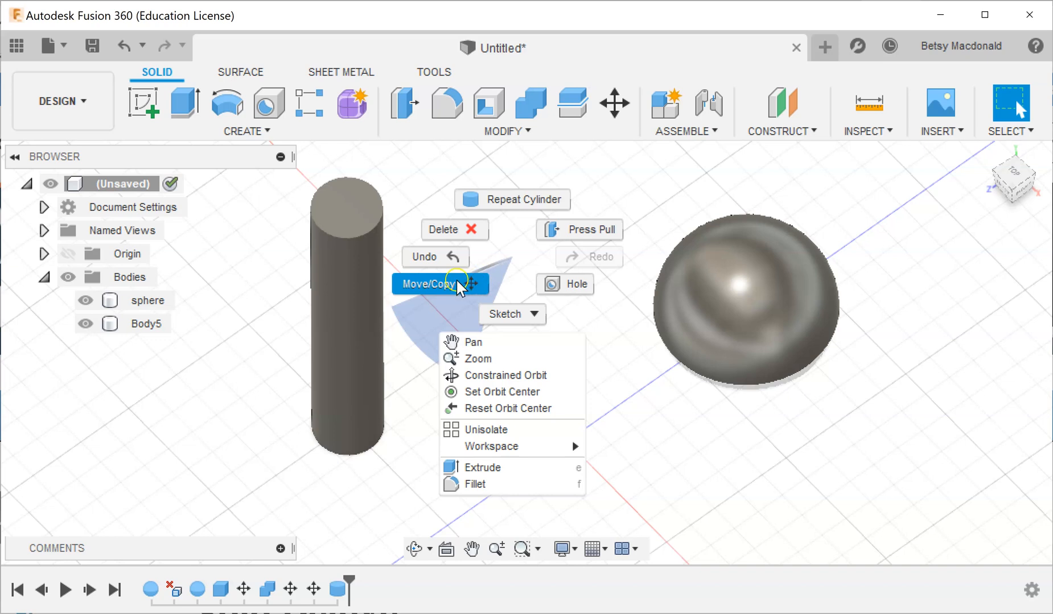
click(264, 132)
click(265, 132)
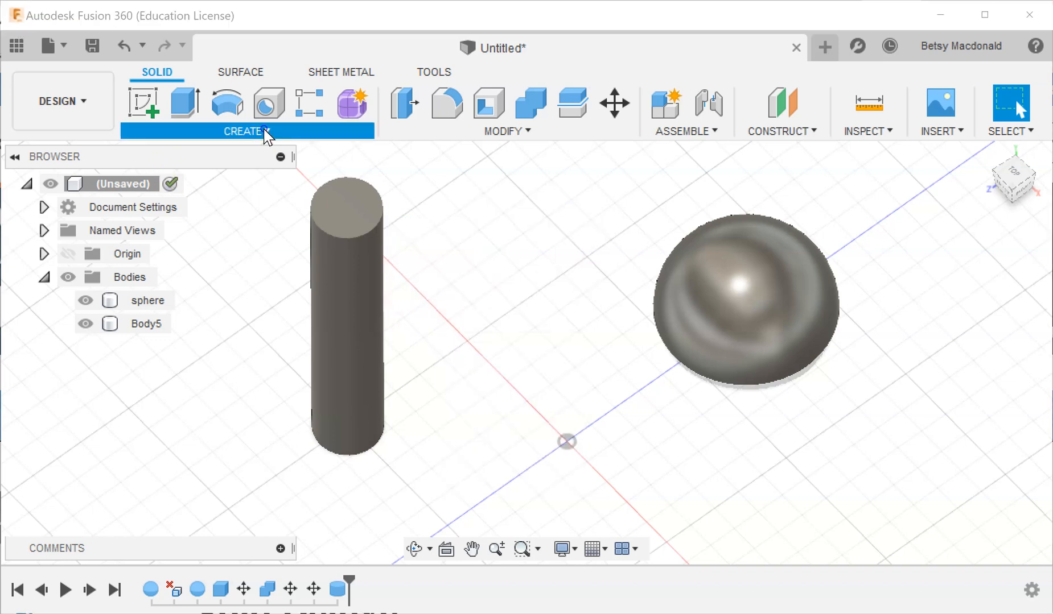
click(202, 271)
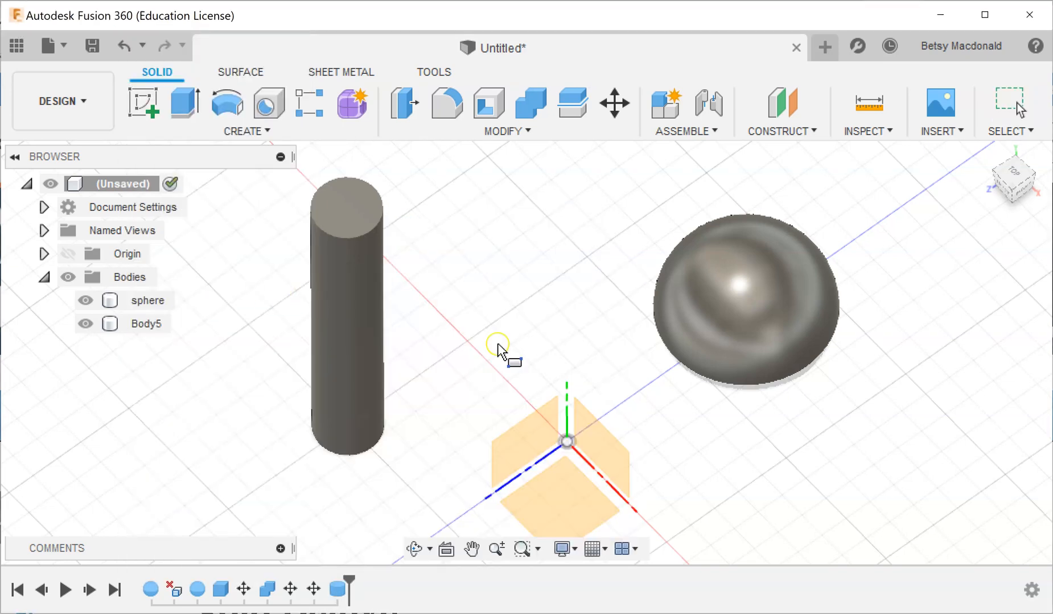
click(561, 508)
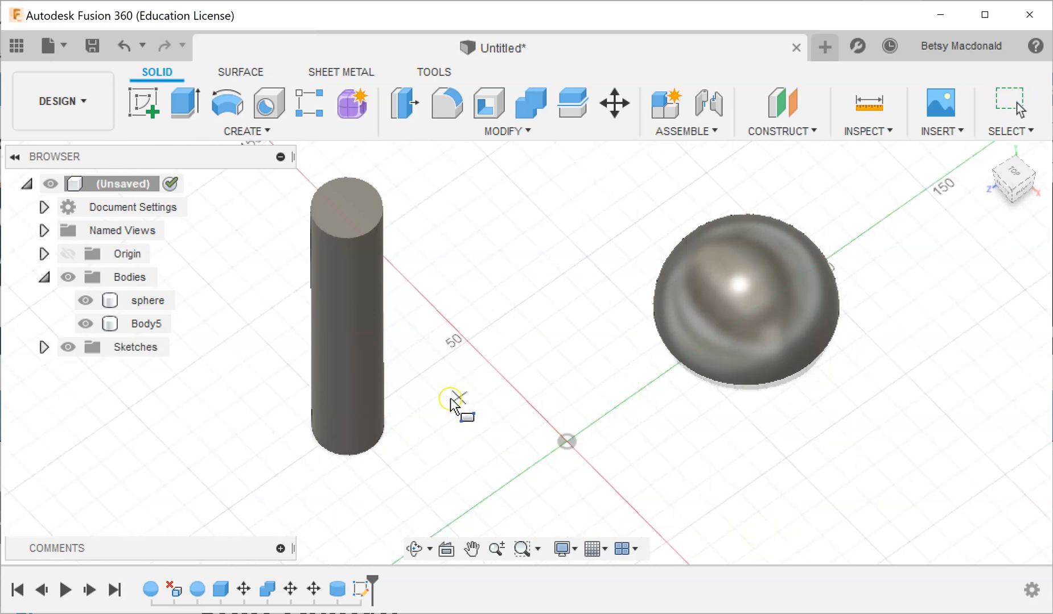
click(439, 393)
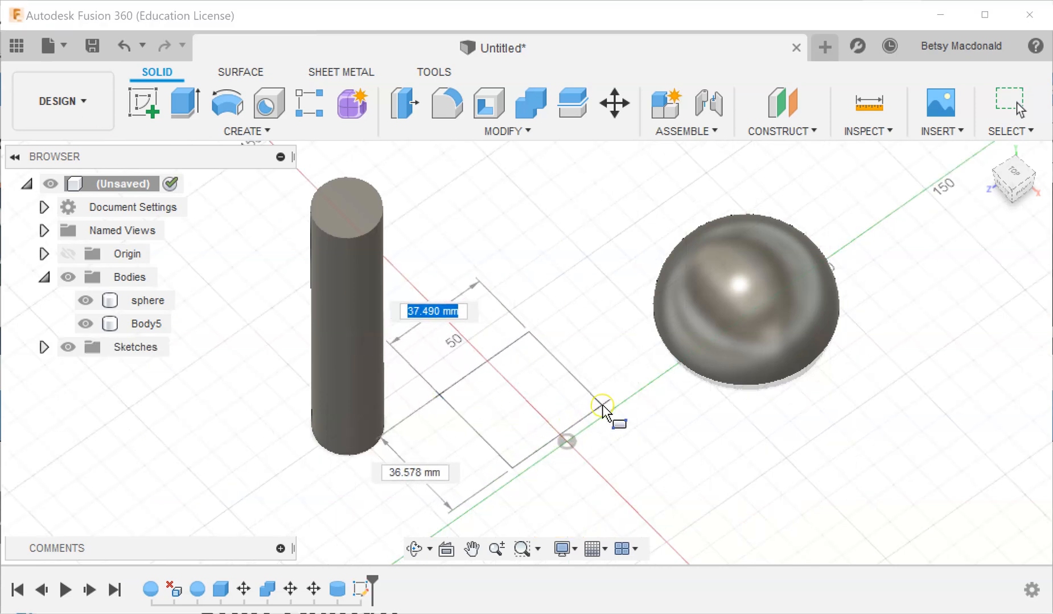
click(645, 425)
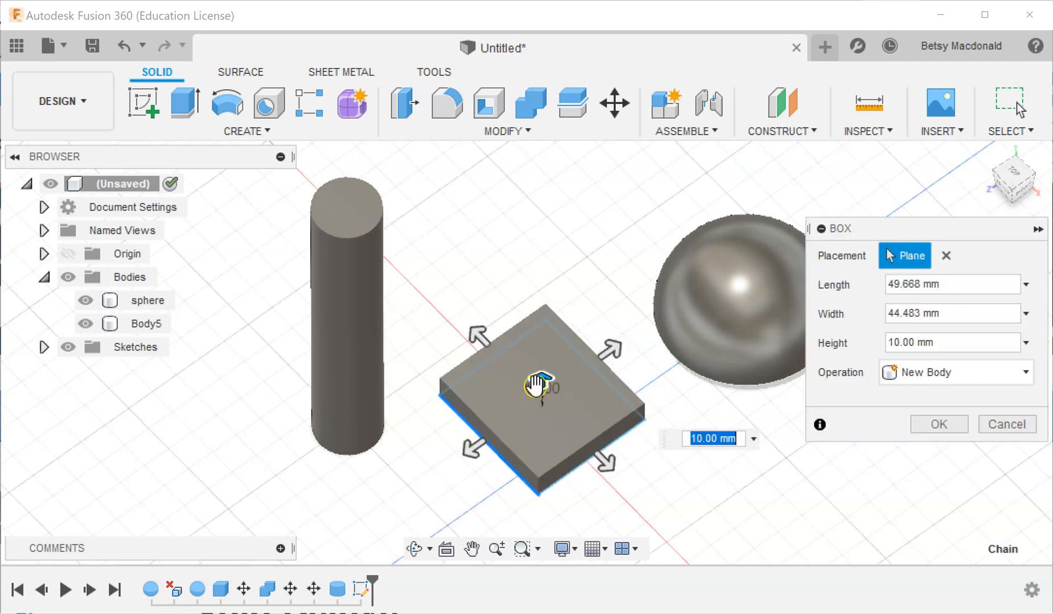
drag(542, 377, 543, 143)
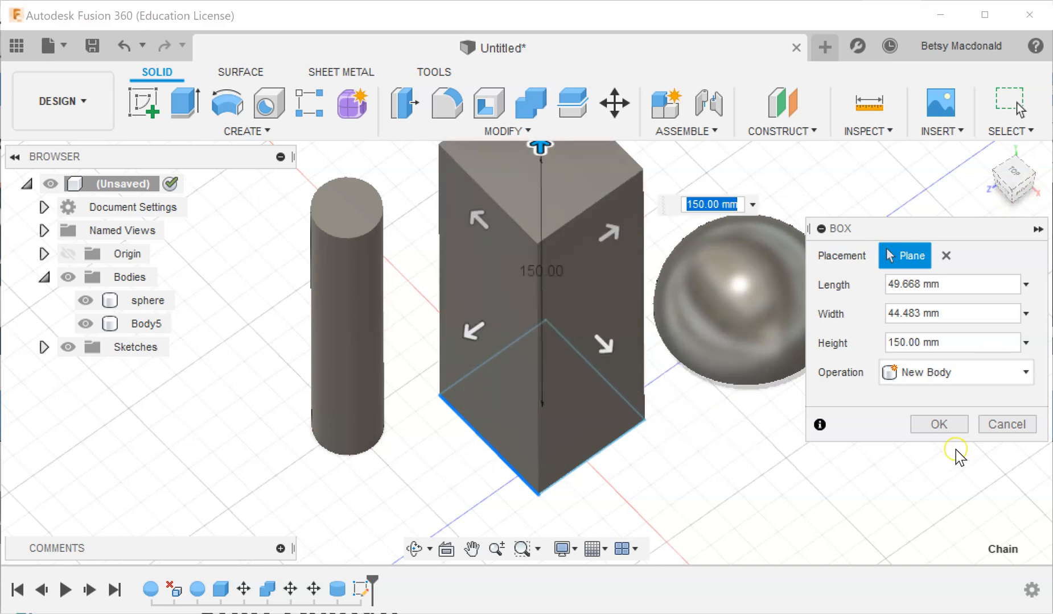
click(939, 424)
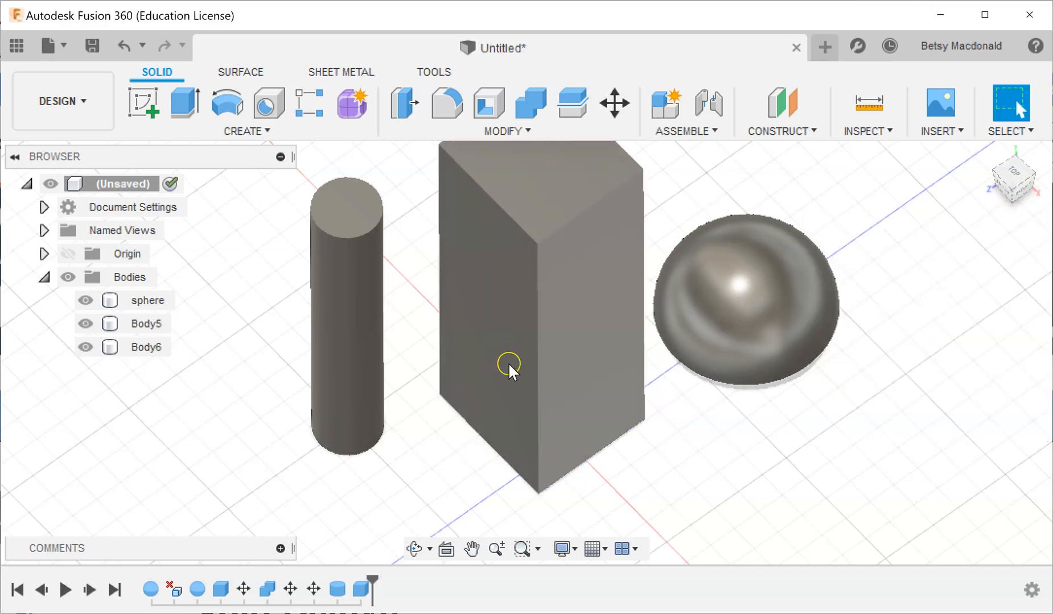
Rename the two new bodies "cylinder" and "box" to match their shapes.
click(148, 329)
click(149, 324)
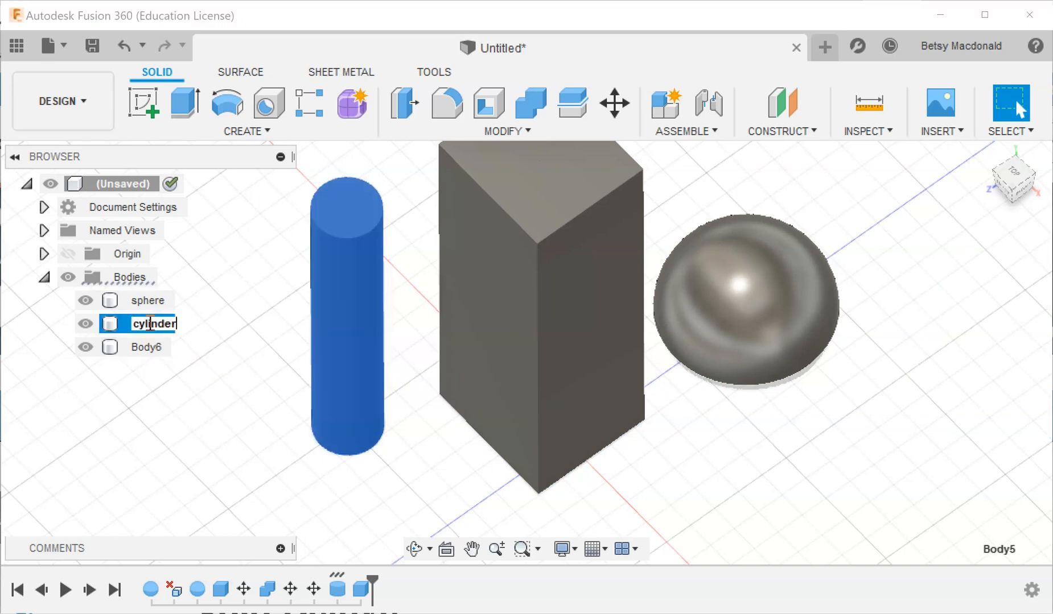
click(148, 347)
click(149, 347)
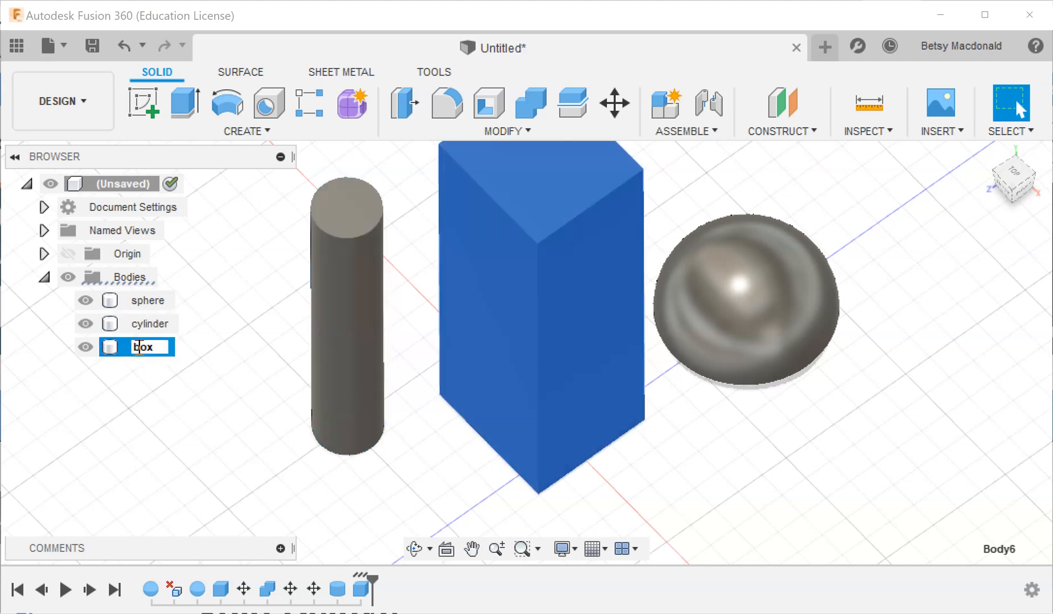
Move the box horizontally by about -33.8 mm in X and 30 mm in Z.
right_click(576, 312)
click(519, 237)
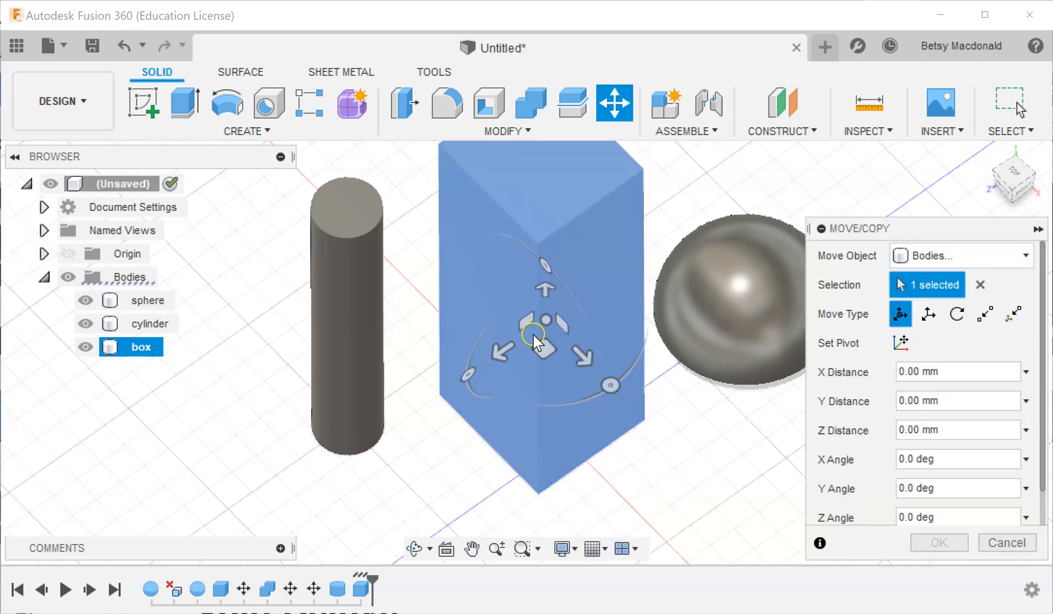
click(1013, 172)
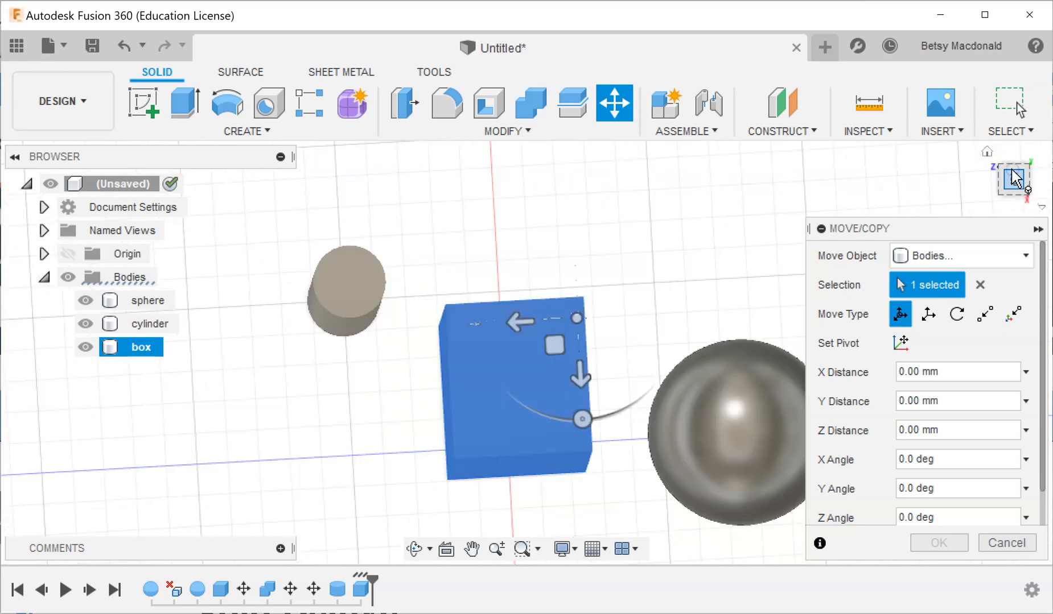
drag(555, 345, 464, 241)
Lower the box by 10 mm in Y so it extends below the cylinder's base, and apply the move.
click(1016, 202)
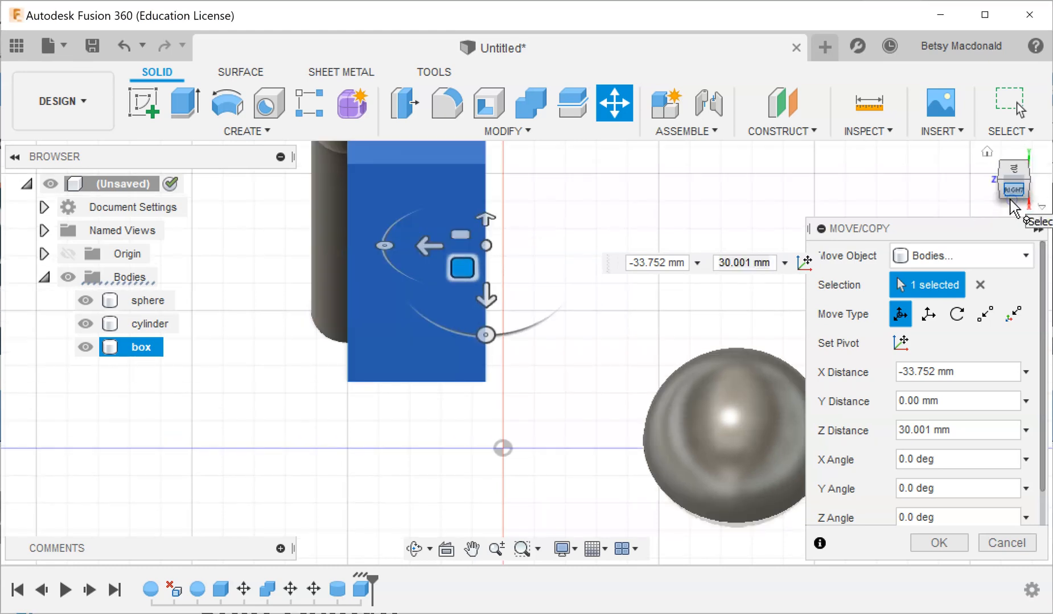
scroll(602, 296, down, 5)
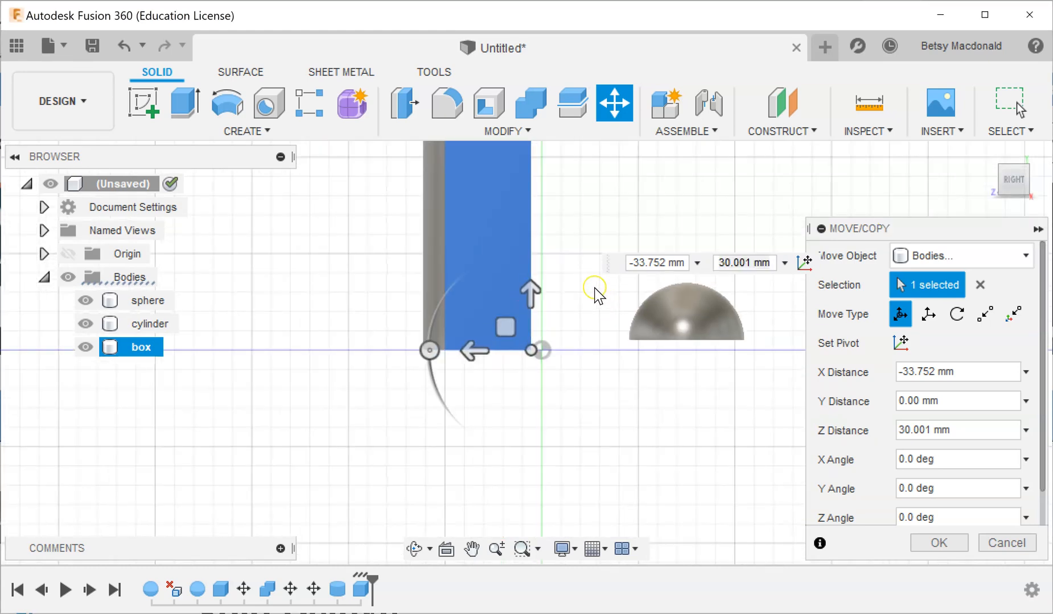
middle_drag(588, 240, 528, 308)
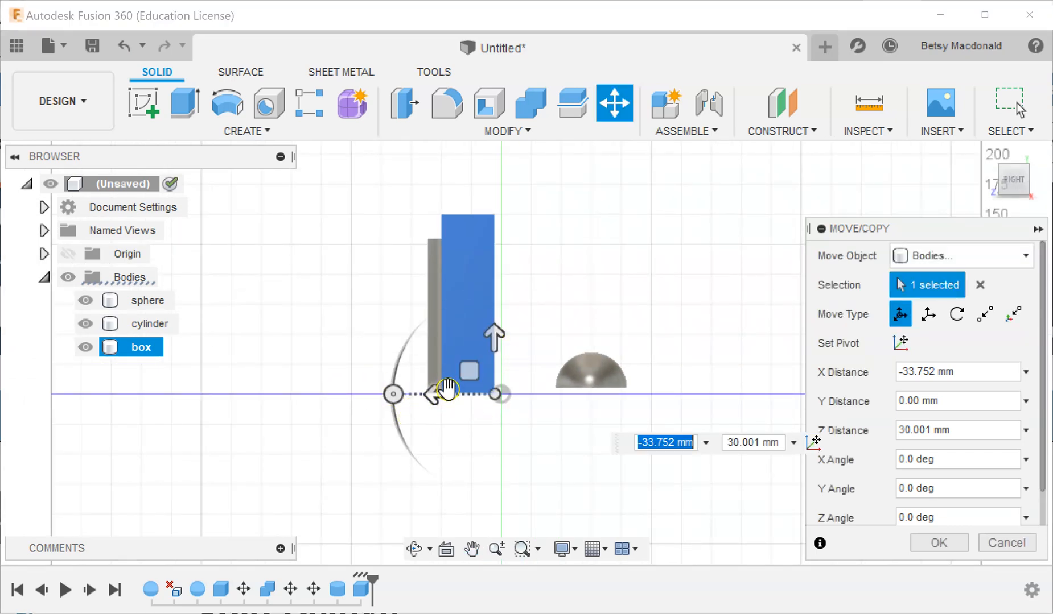
mouse_move(493, 335)
mouse_down()
mouse_move(495, 353)
mouse_move(495, 337)
mouse_up()
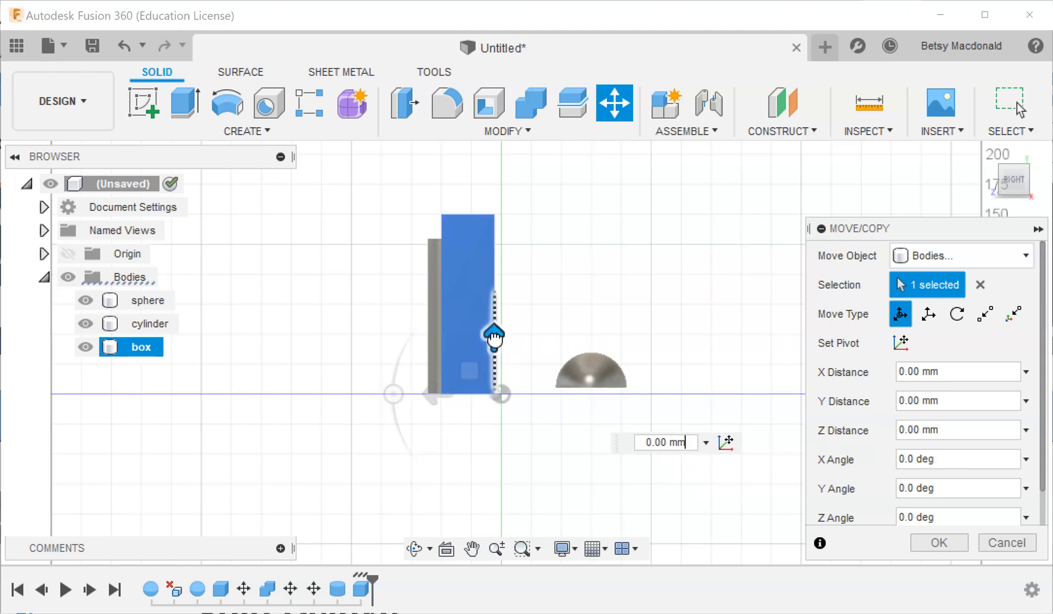
scroll(500, 334, up, 5)
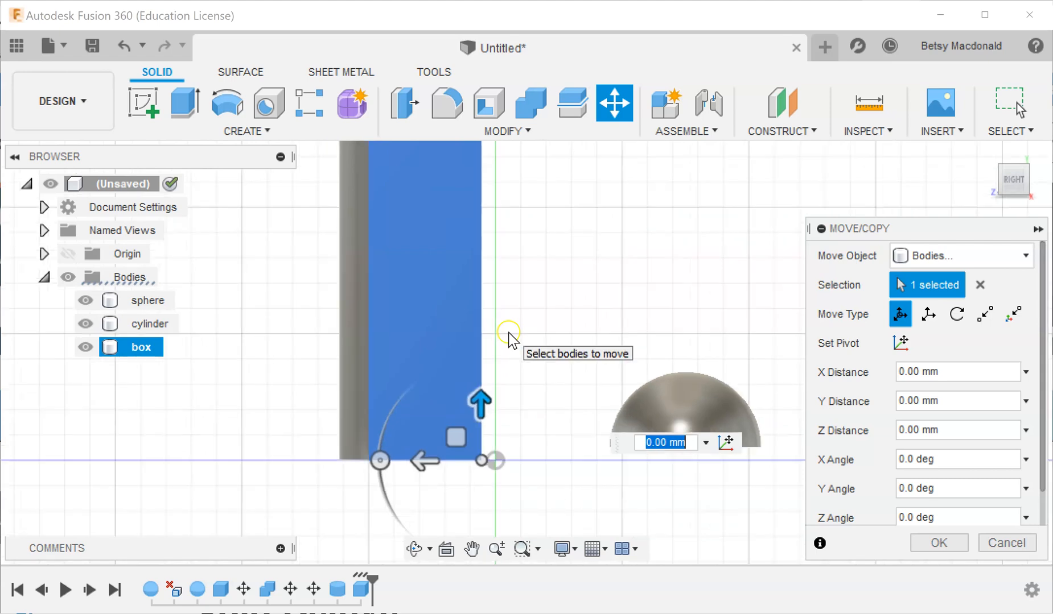
scroll(508, 333, down, 3)
middle_drag(532, 313, 527, 369)
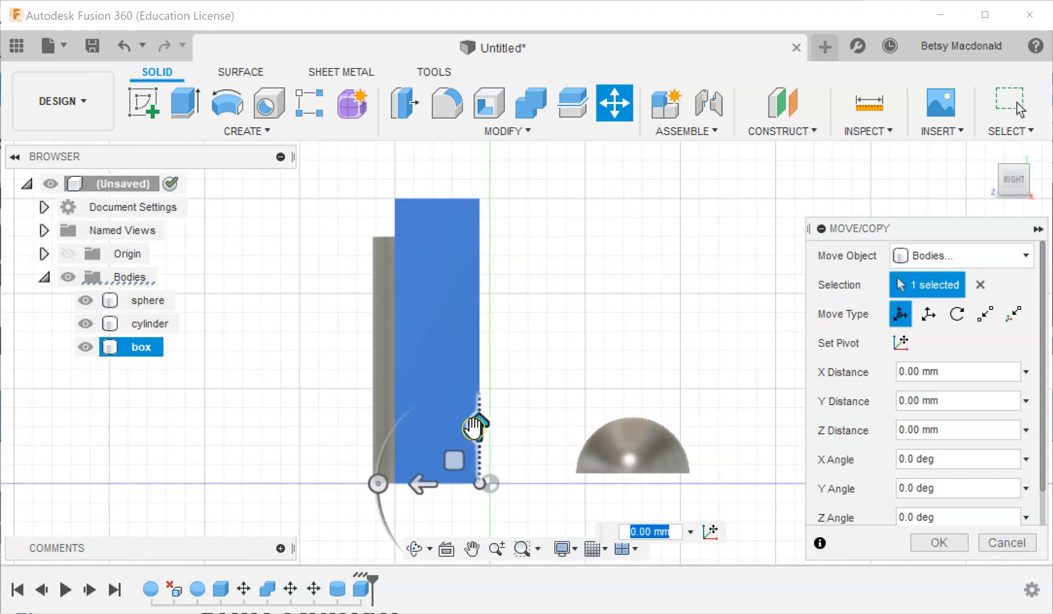
drag(474, 428, 477, 447)
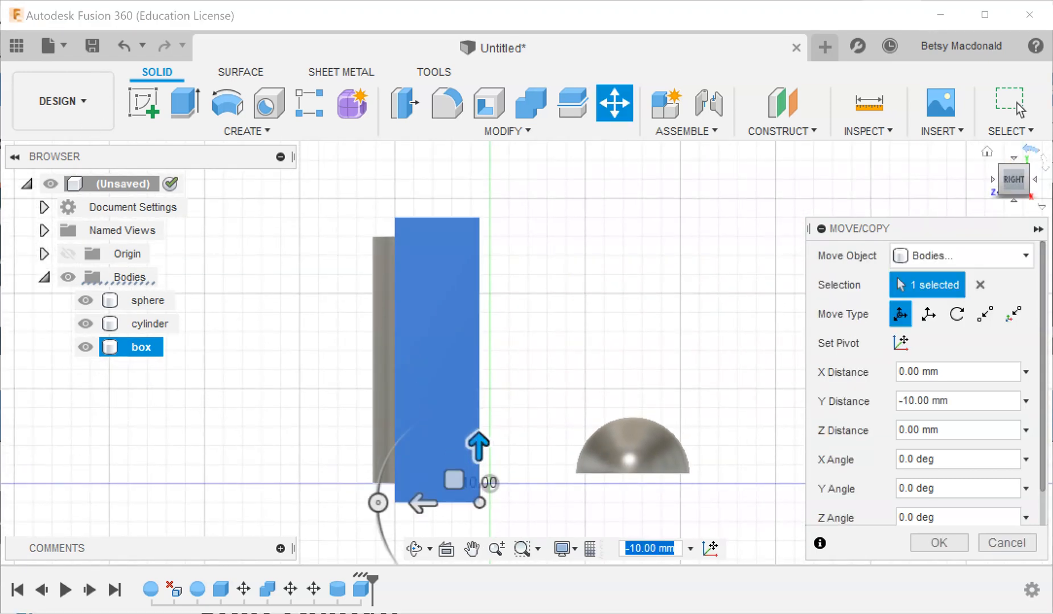
click(992, 180)
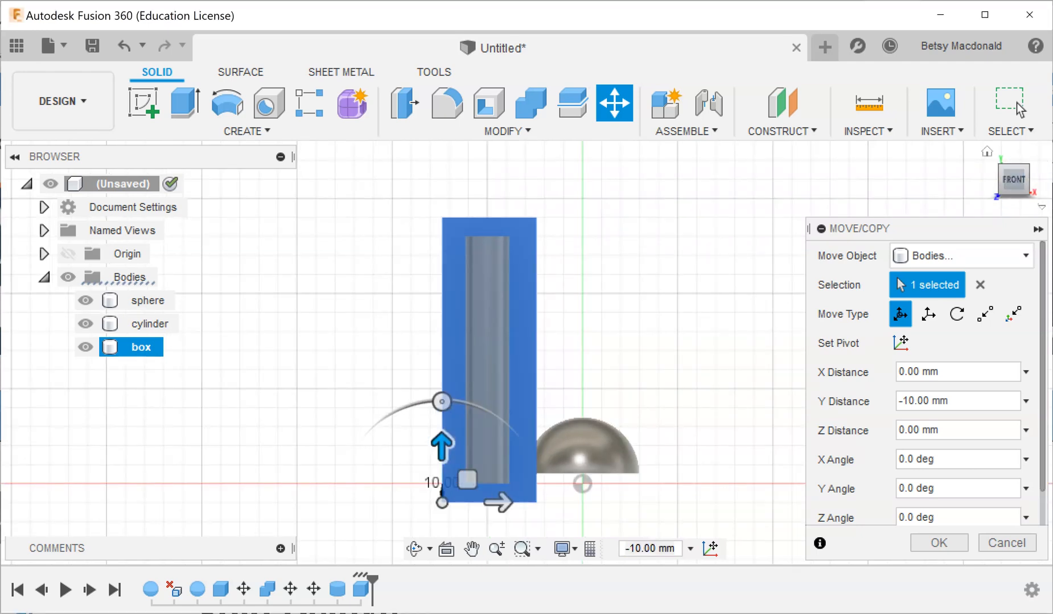
click(988, 151)
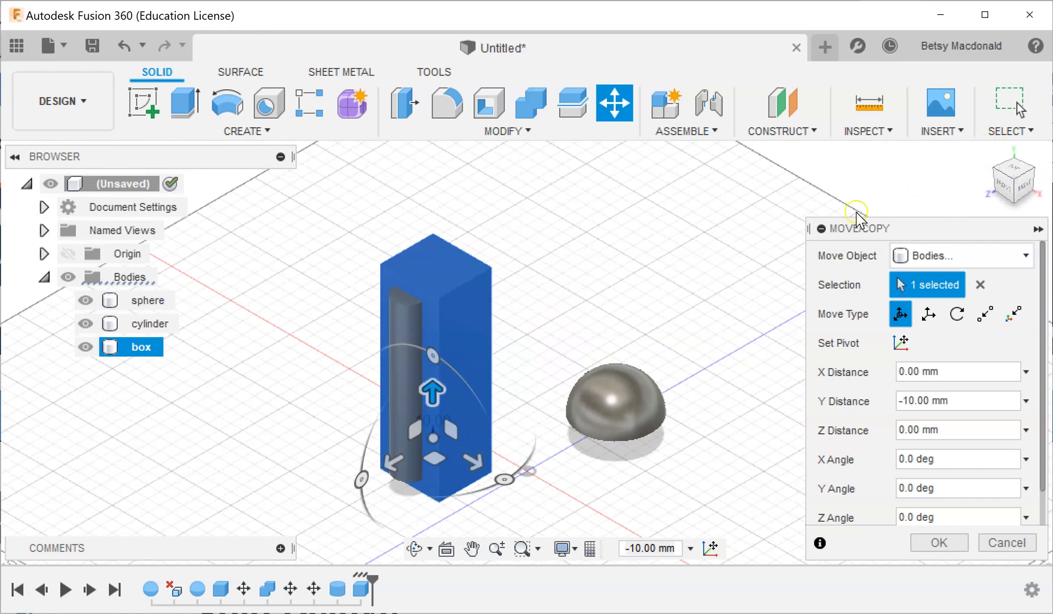
click(945, 544)
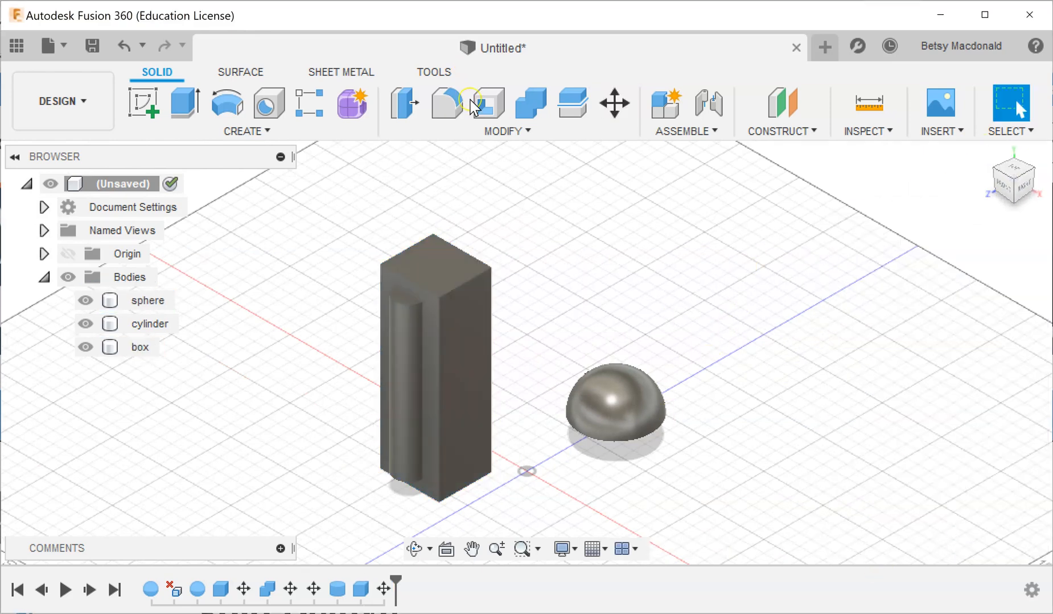
Cut the cylinder lengthwise with Combine, using the cylinder as target body and the box as tool body without keeping the tool.
click(496, 132)
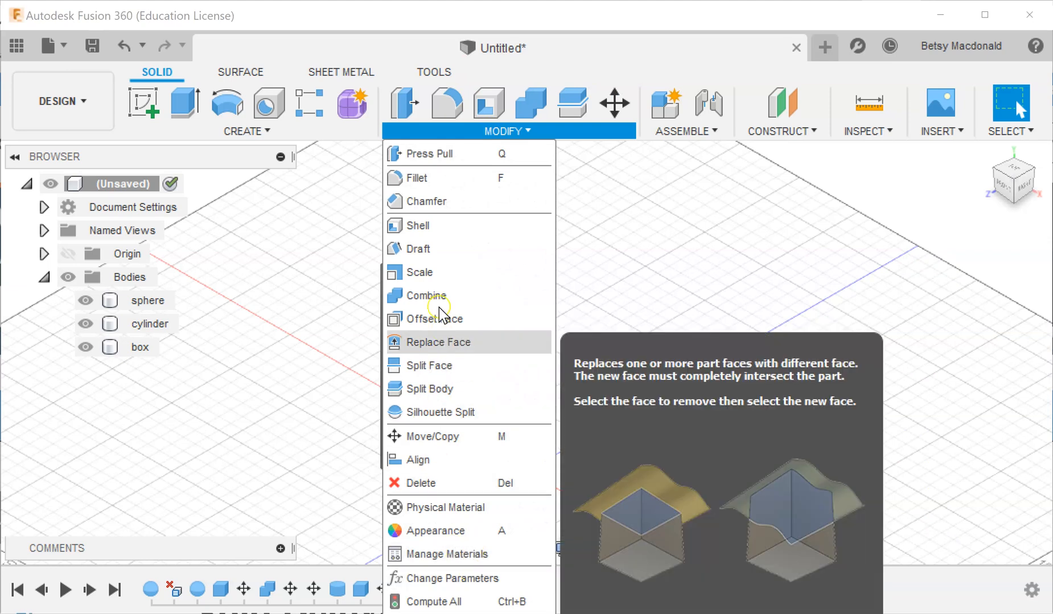
click(441, 296)
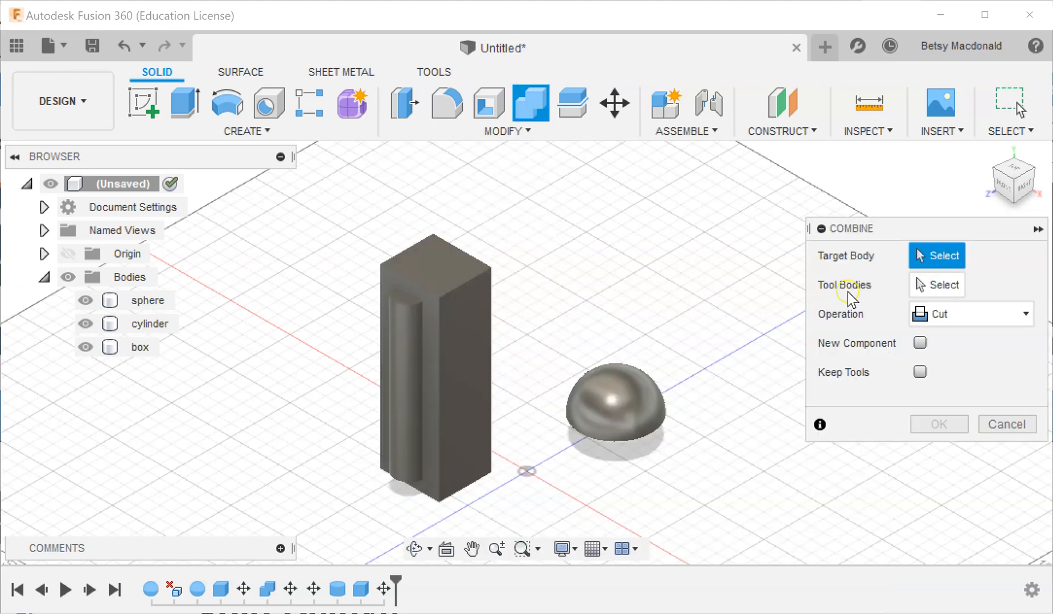
click(406, 380)
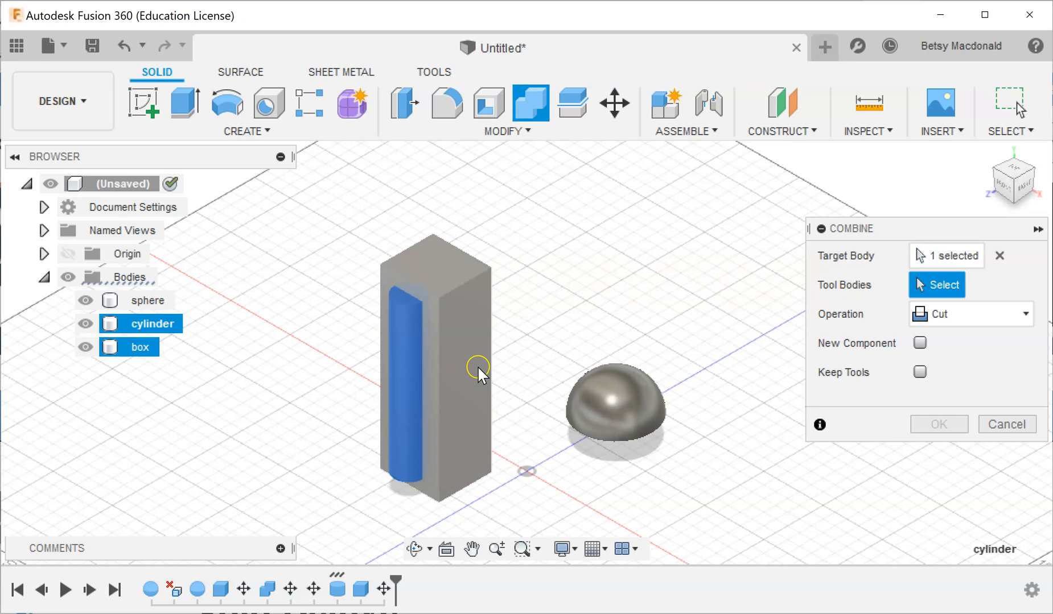
click(478, 369)
click(939, 425)
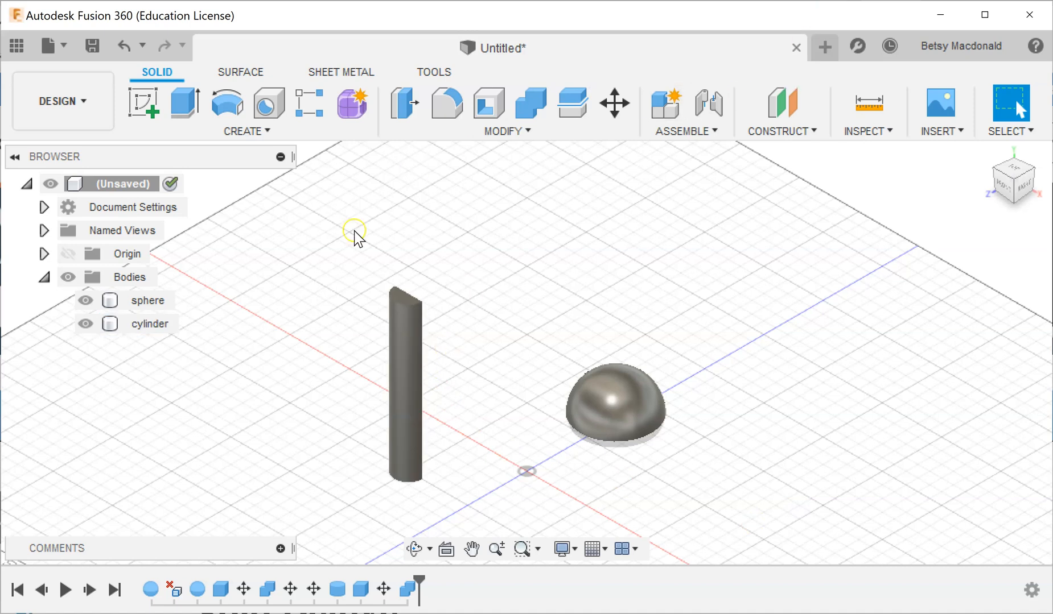
Rotate the cut cylinder about the X axis so it lies flat with its cut face up.
click(410, 347)
click(152, 325)
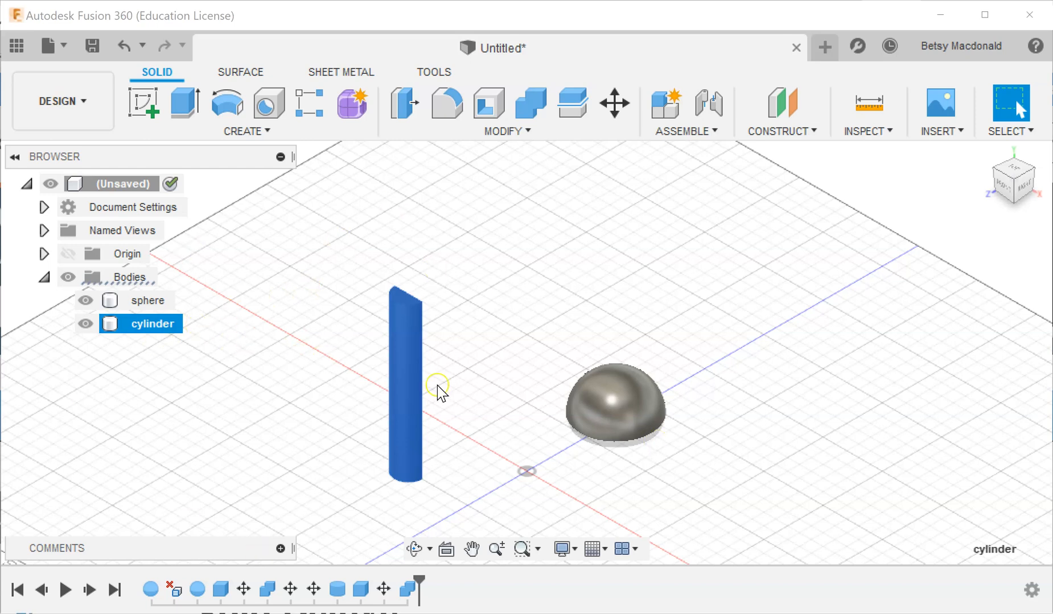
right_click(399, 381)
click(304, 236)
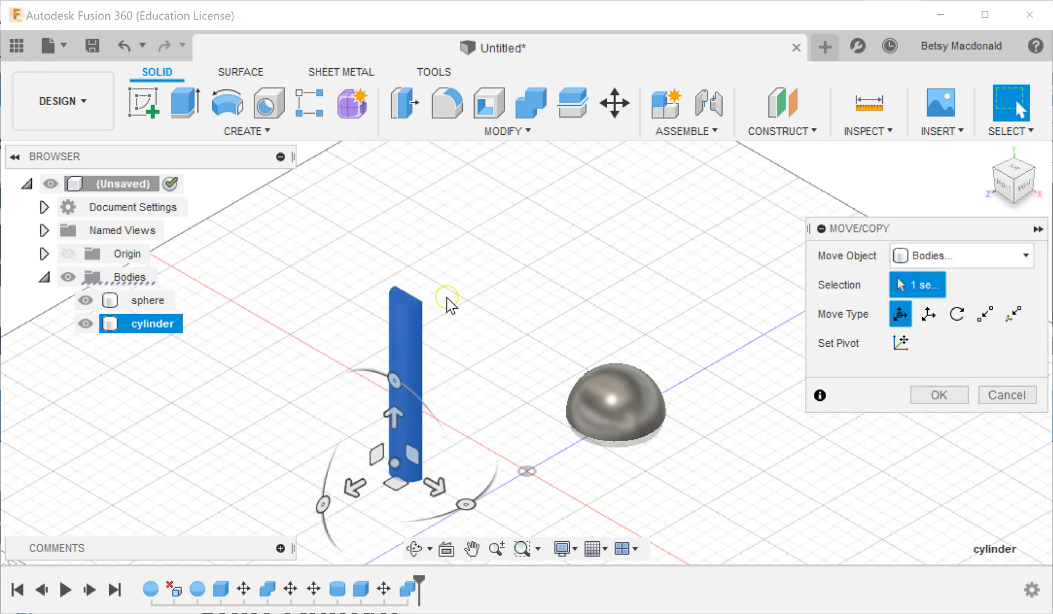
drag(322, 501, 376, 564)
click(552, 512)
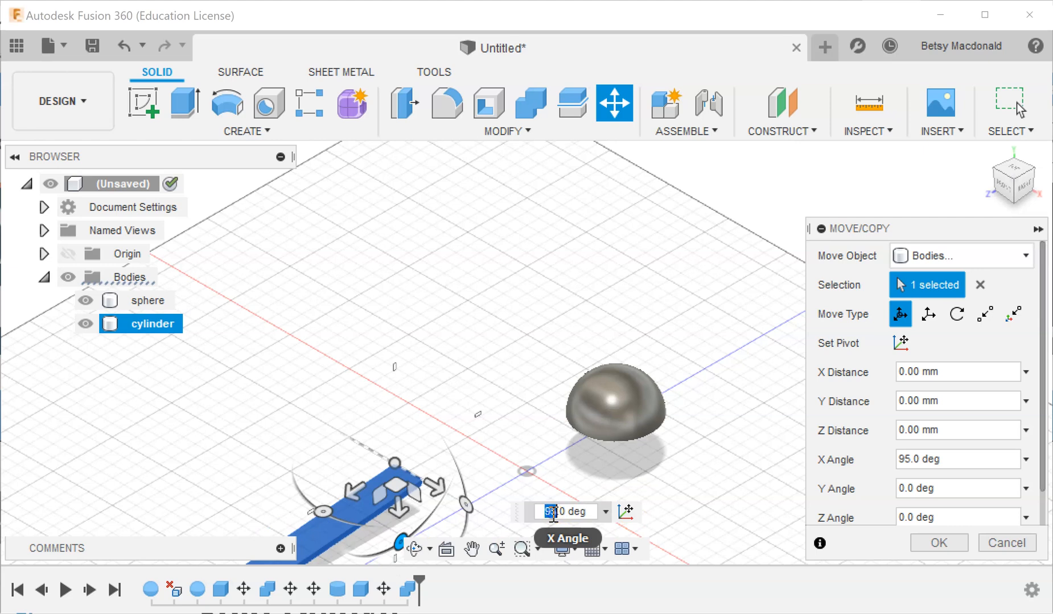
key(Return)
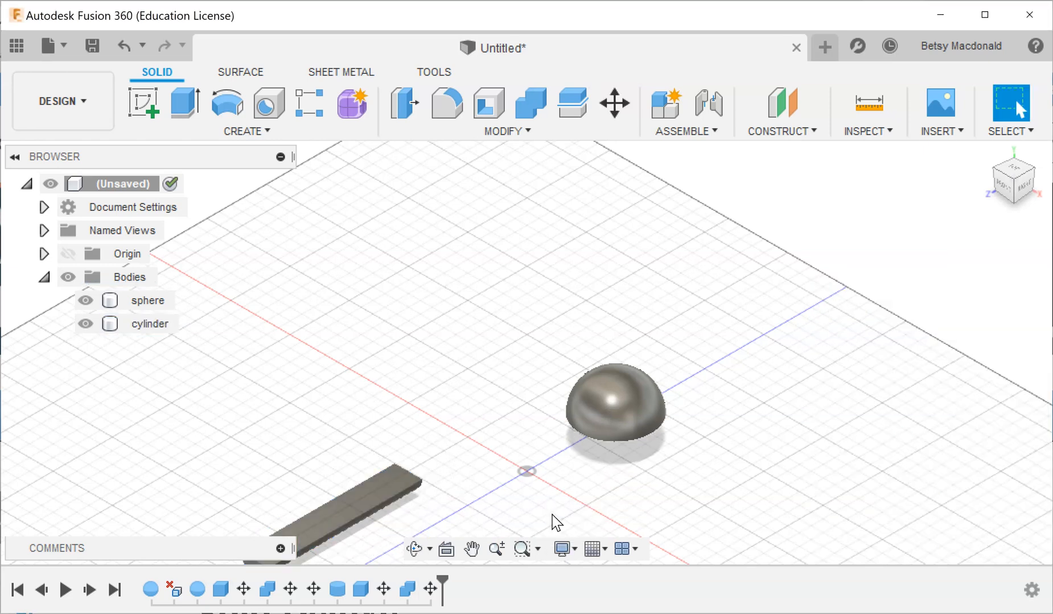
Move the cut cylinder by -200 mm in Z and -70 mm in X, placing it behind the half sphere.
middle_drag(453, 344, 509, 282)
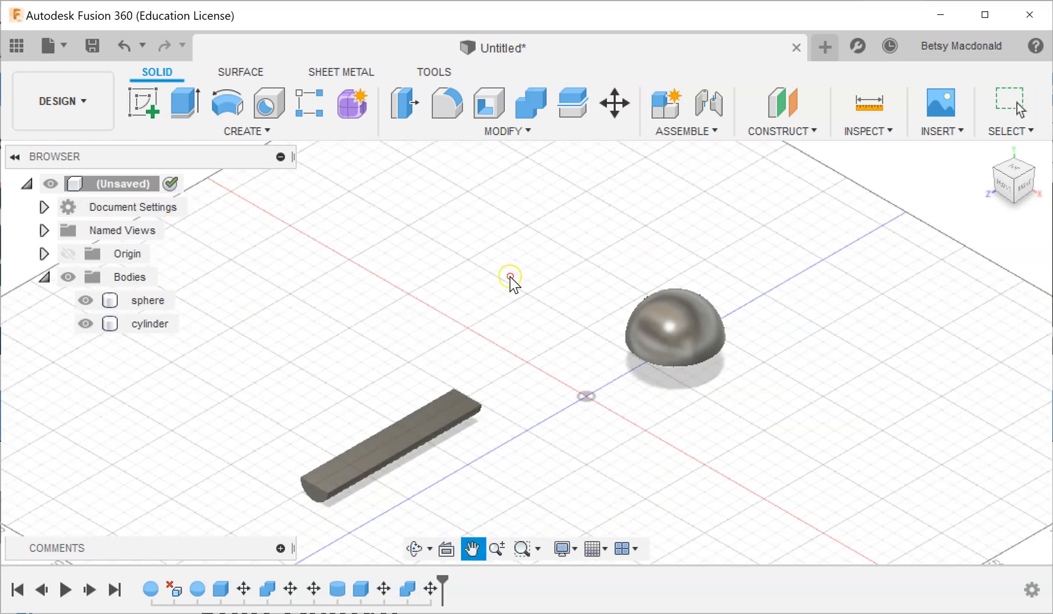
click(153, 324)
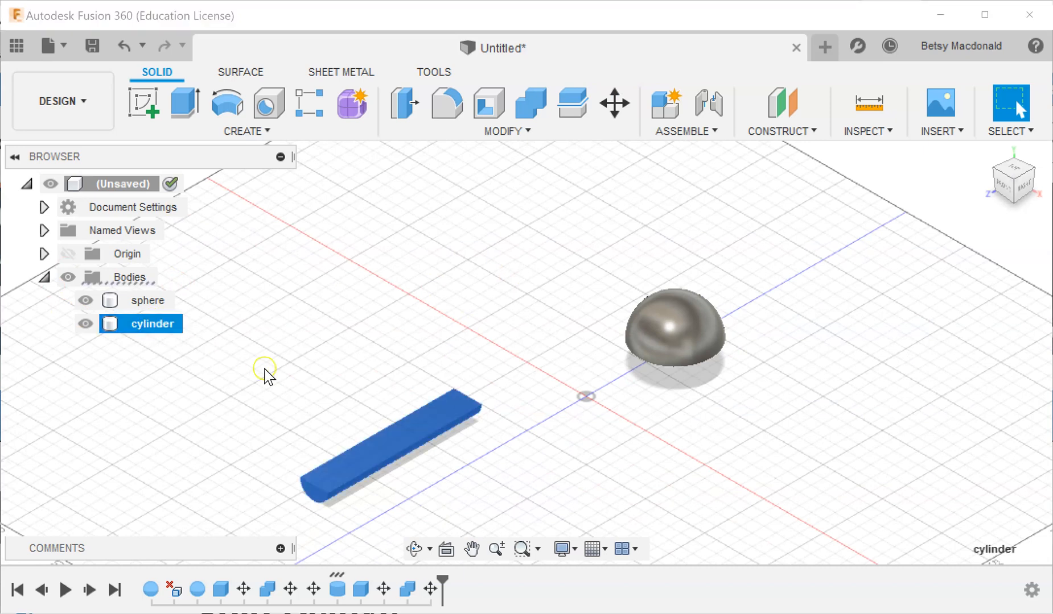
right_click(397, 440)
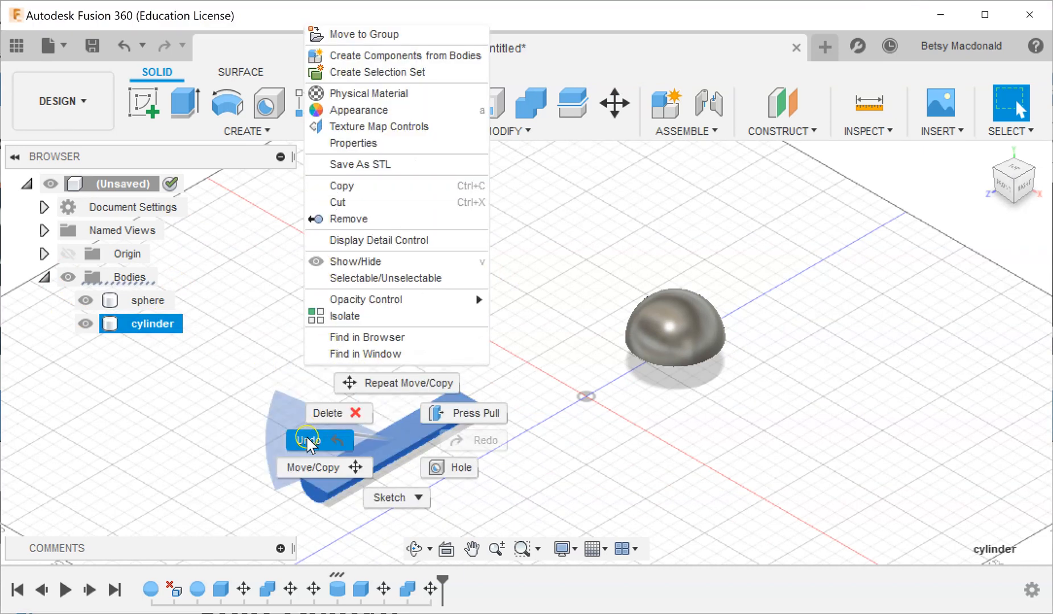
click(318, 467)
drag(418, 443, 603, 213)
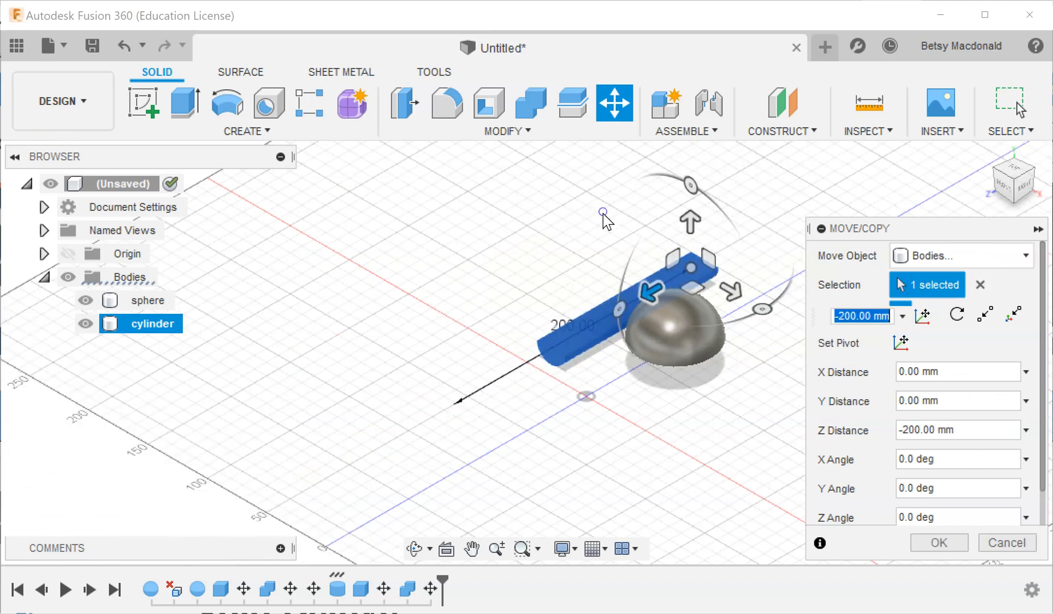
drag(735, 295, 651, 245)
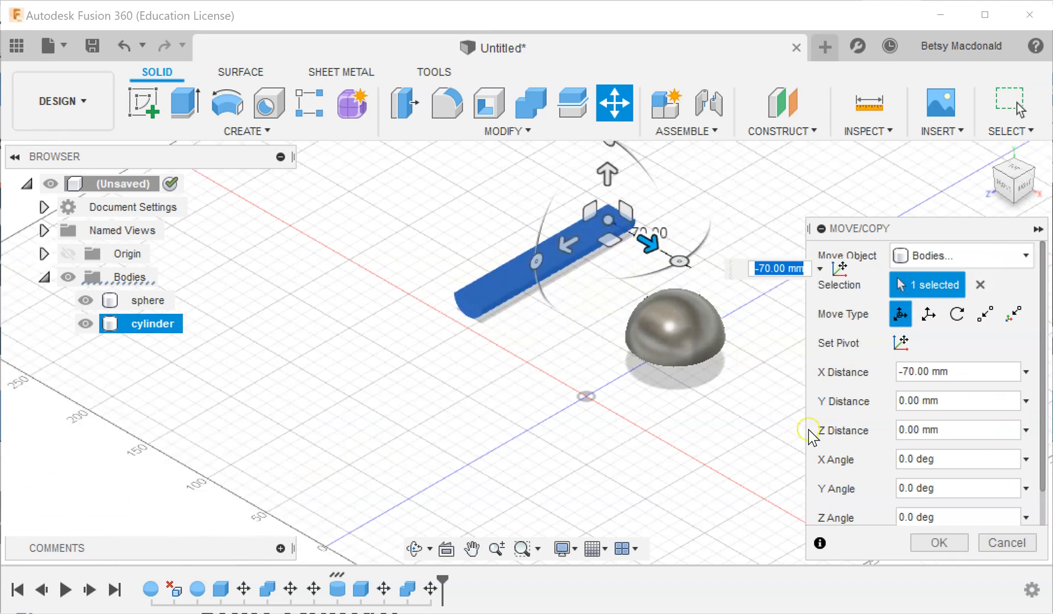
click(927, 537)
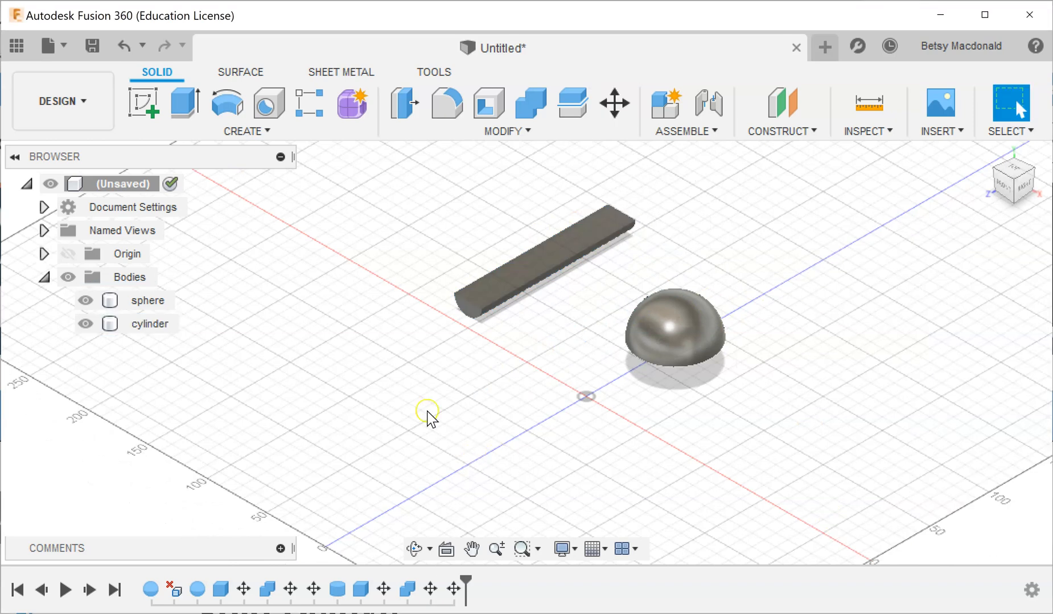
Create a cylinder on the ground plane in front of the cut cylinder, 160 mm in diameter and 30 mm high, as a new body.
click(250, 131)
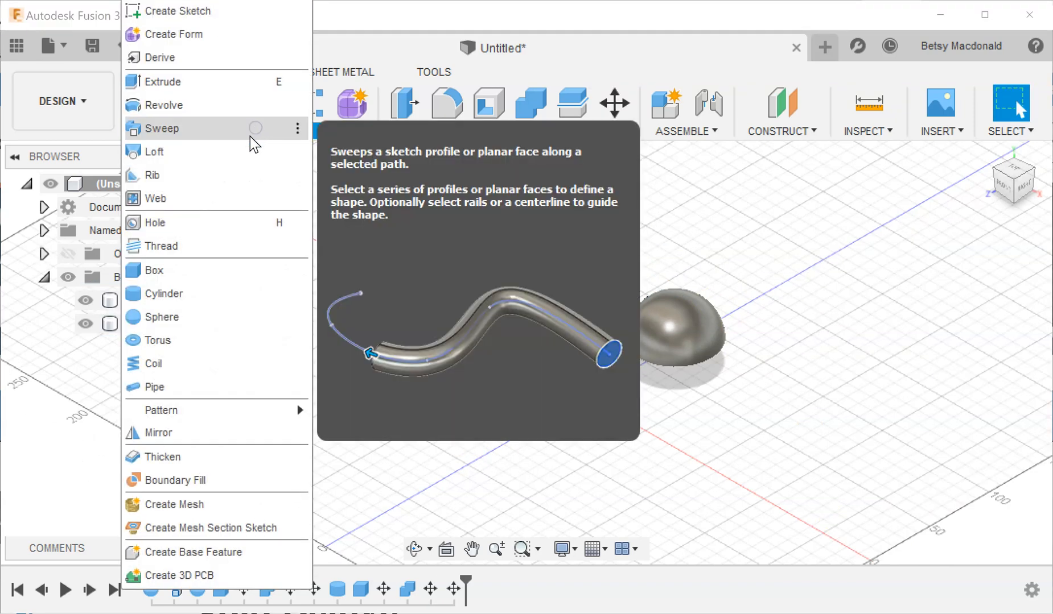
click(199, 294)
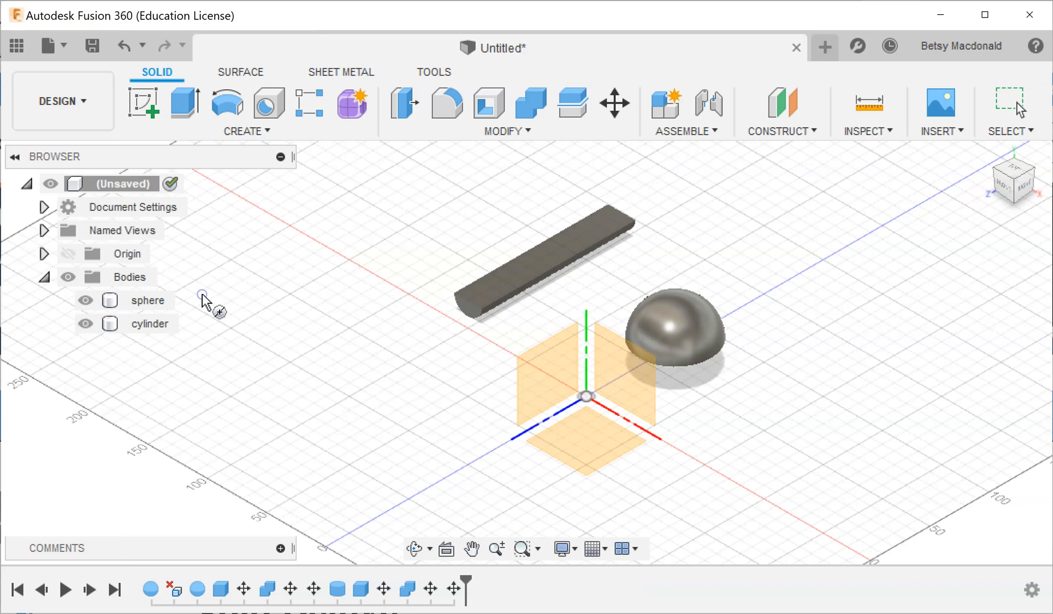
click(613, 466)
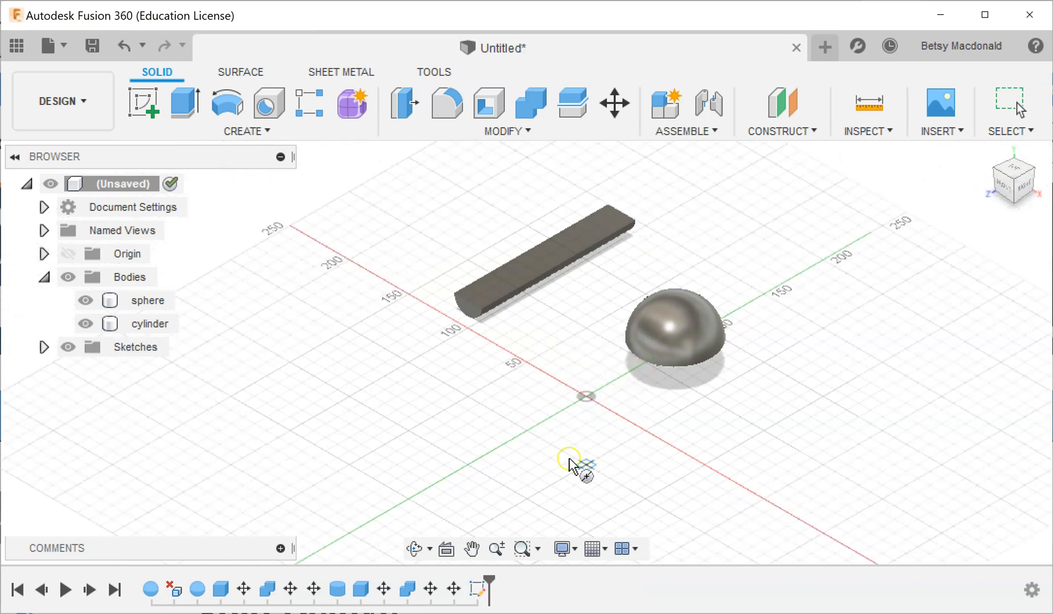
click(406, 432)
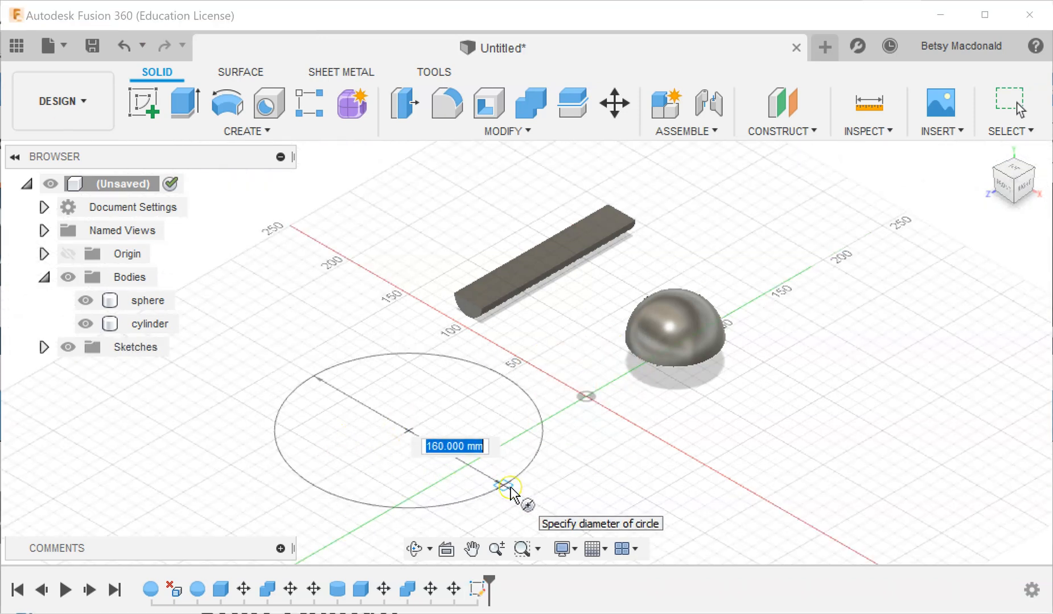
click(511, 491)
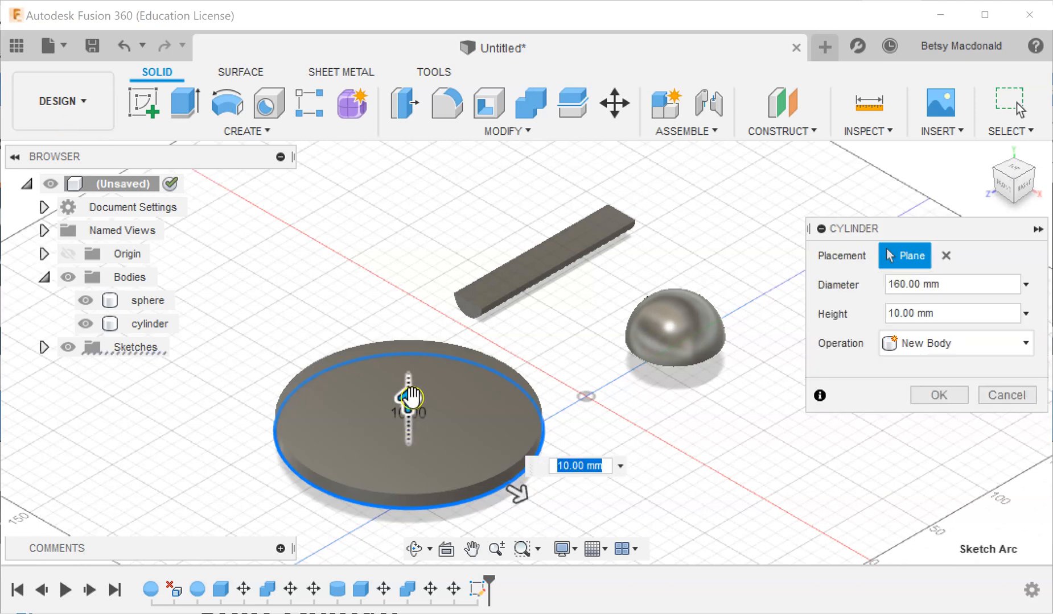
drag(409, 397, 410, 370)
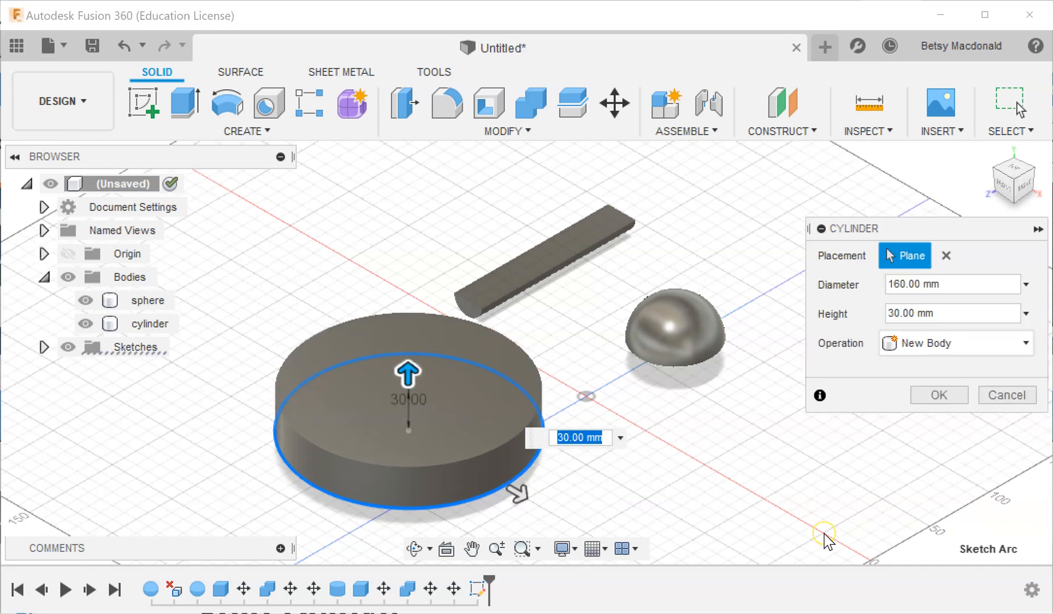
key(Return)
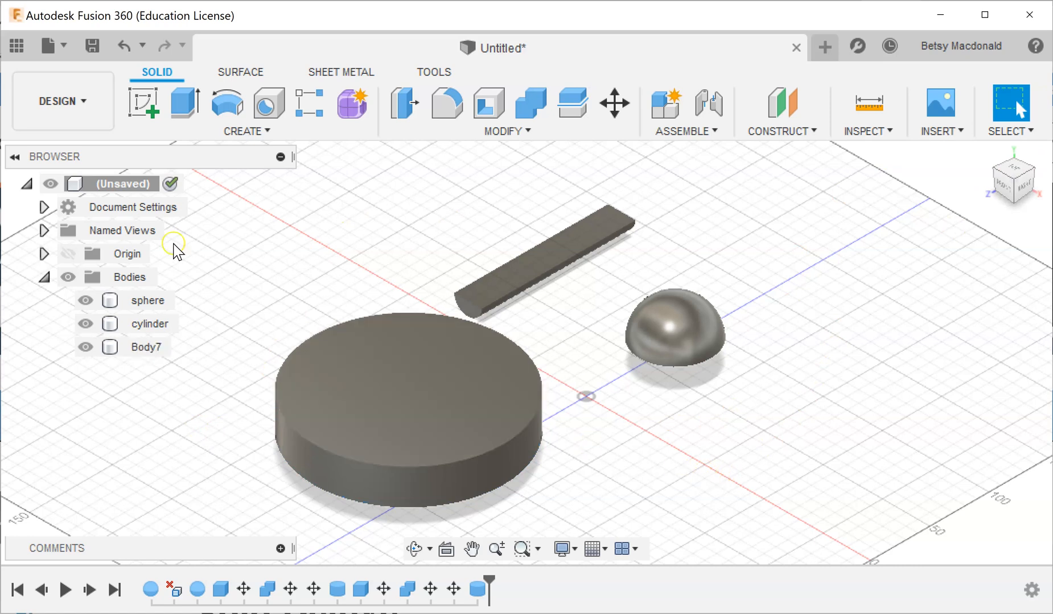
Create a box on the ground plane beside the half sphere, 150 mm long, 160 mm wide and 80 mm high, as a new body.
click(231, 134)
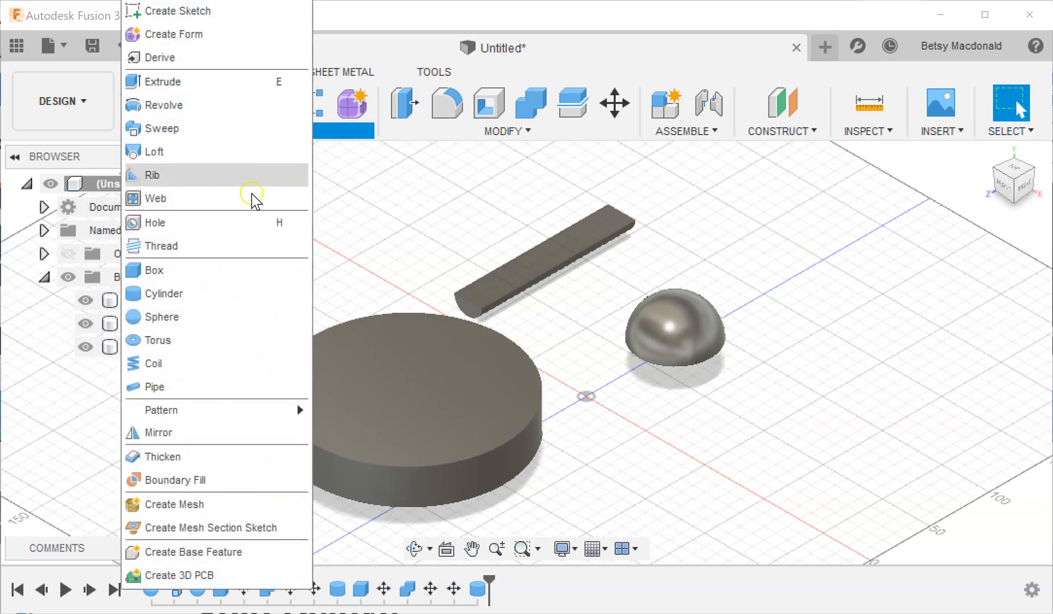
click(191, 283)
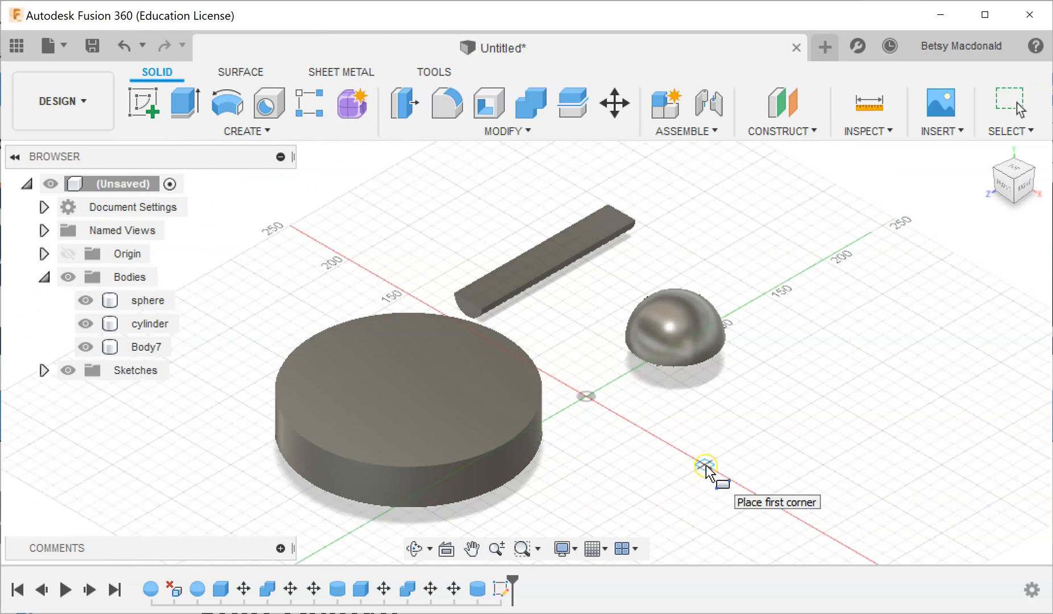
click(659, 429)
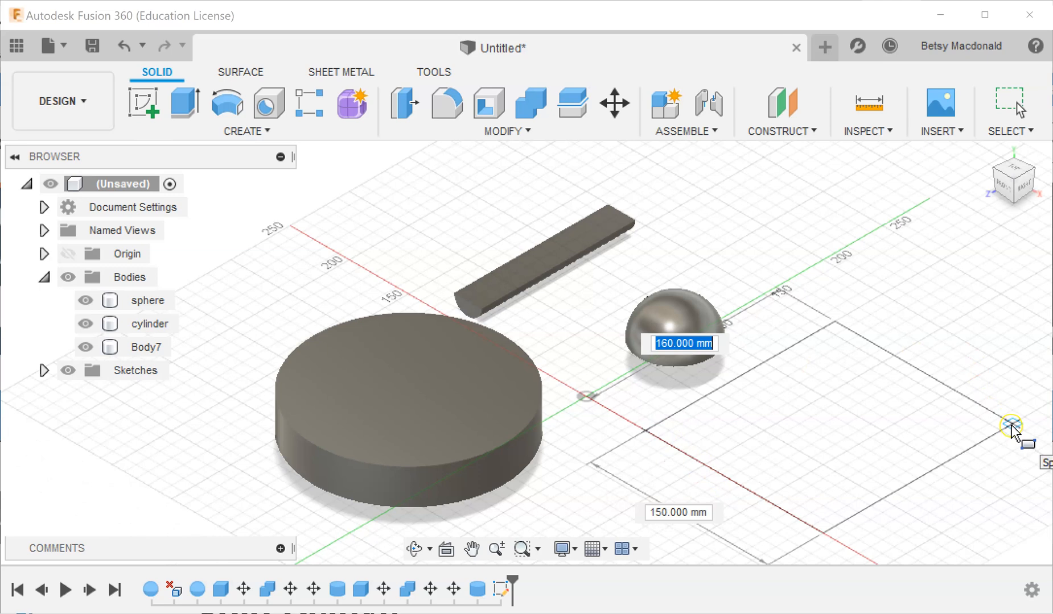
click(1011, 431)
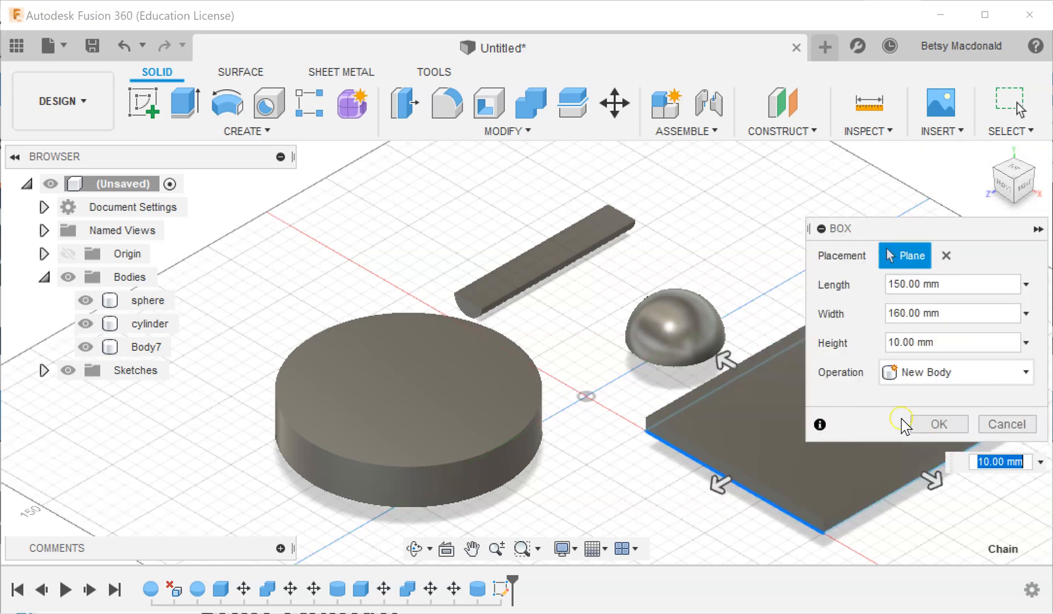
double_click(891, 345)
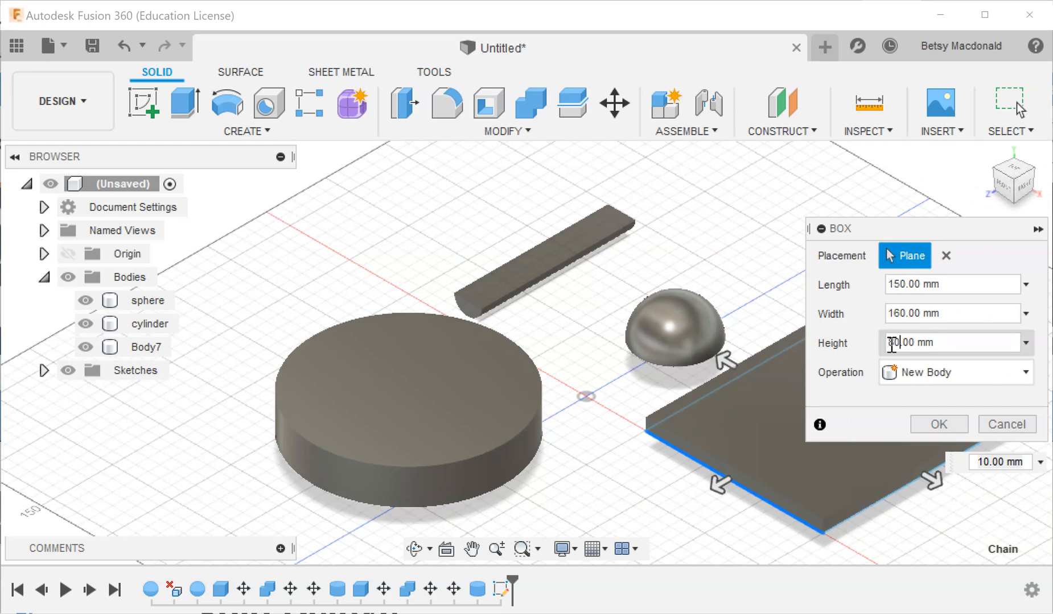
text(80)
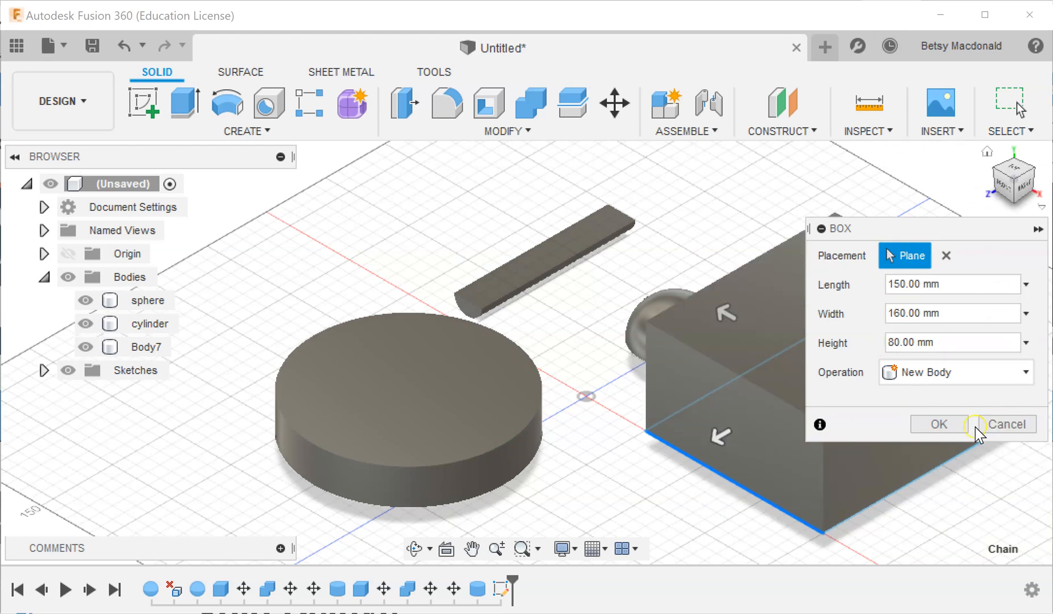
click(937, 424)
Move the half sphere about -134 mm in X and -155 mm in Z, away from the other bodies.
click(1017, 181)
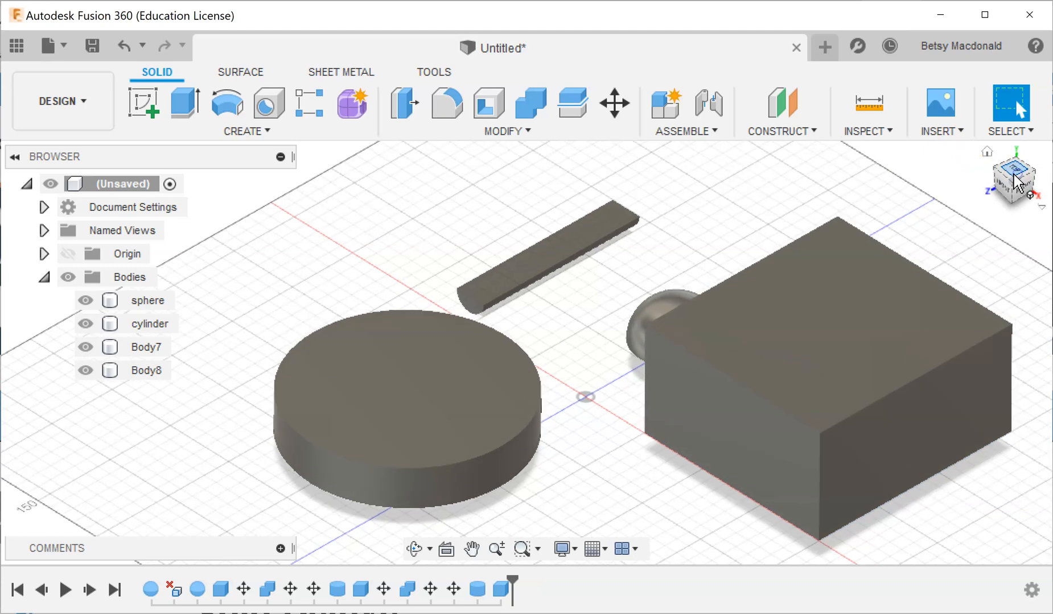
drag(613, 338, 782, 473)
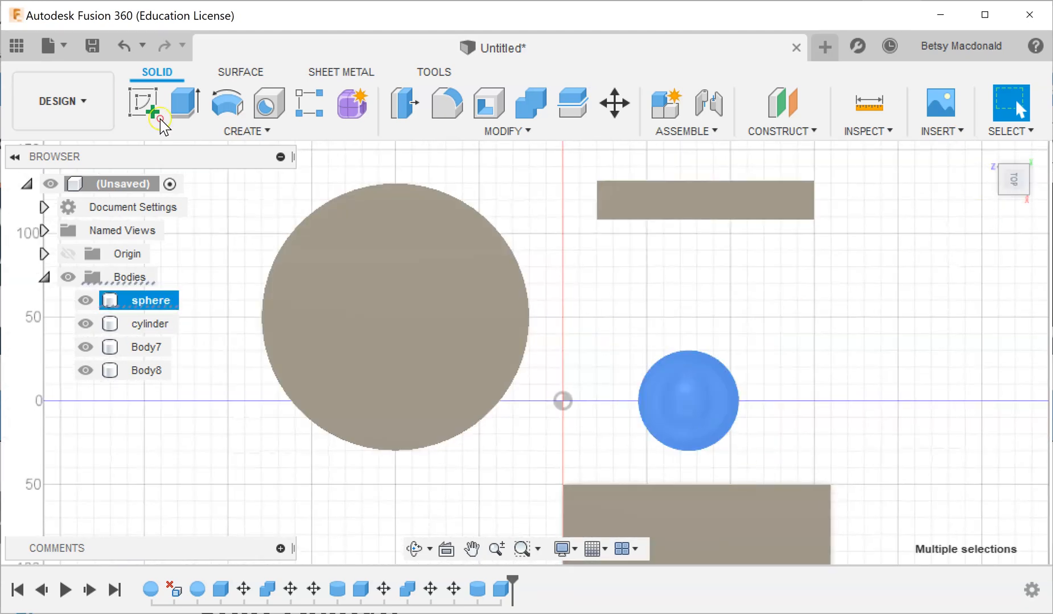
right_click(690, 407)
key(m)
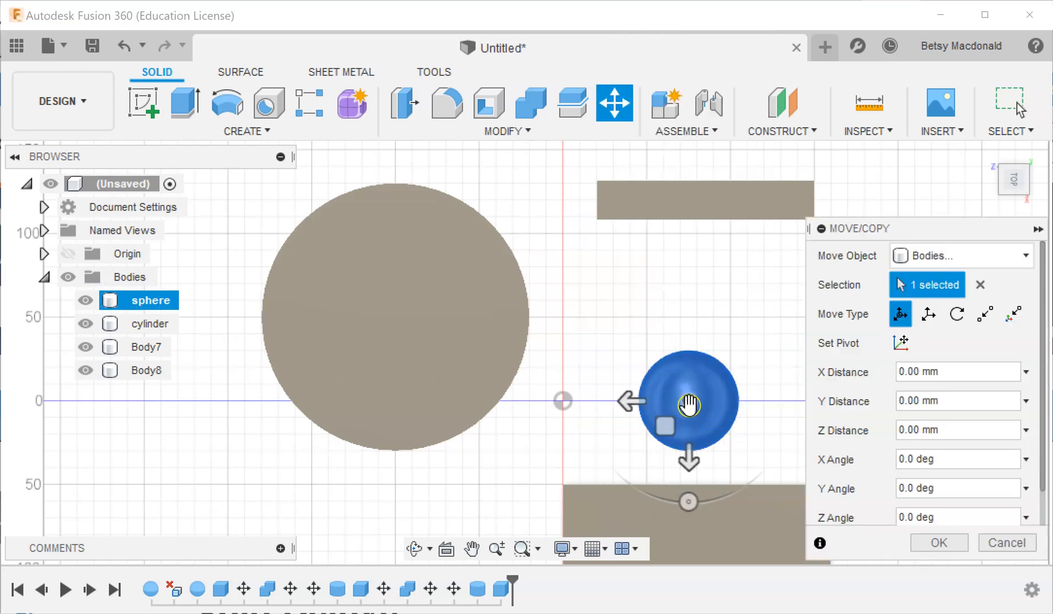
drag(685, 421, 924, 199)
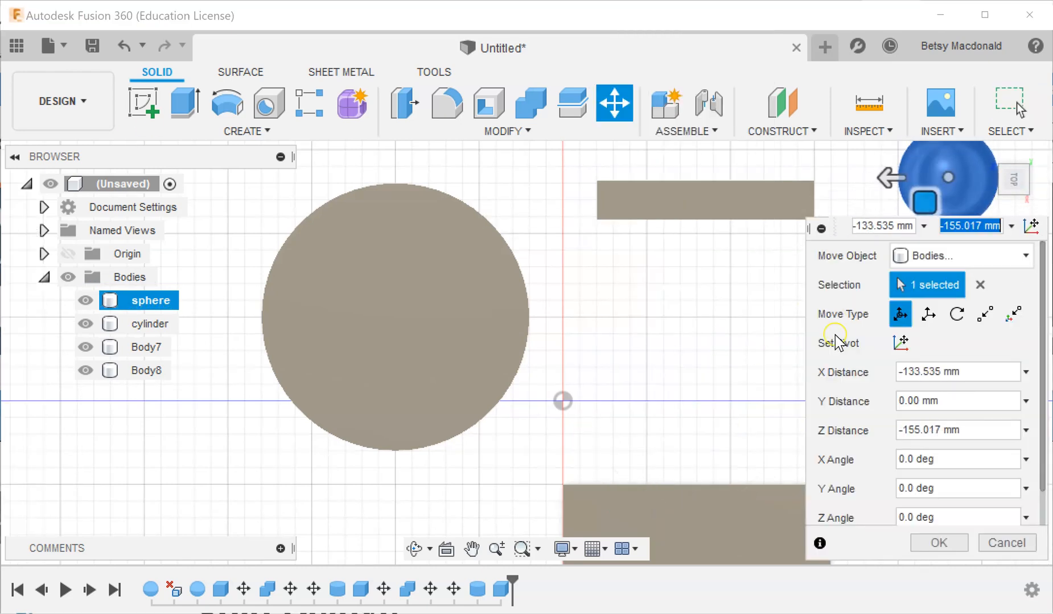
click(938, 543)
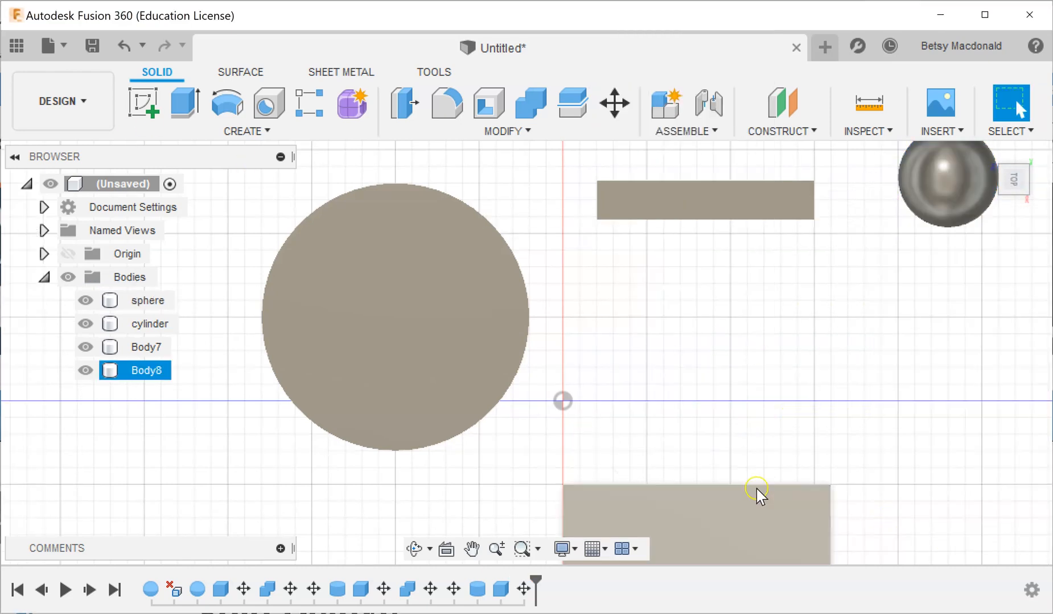
Rename the large flat cylinder body as disc.
click(162, 371)
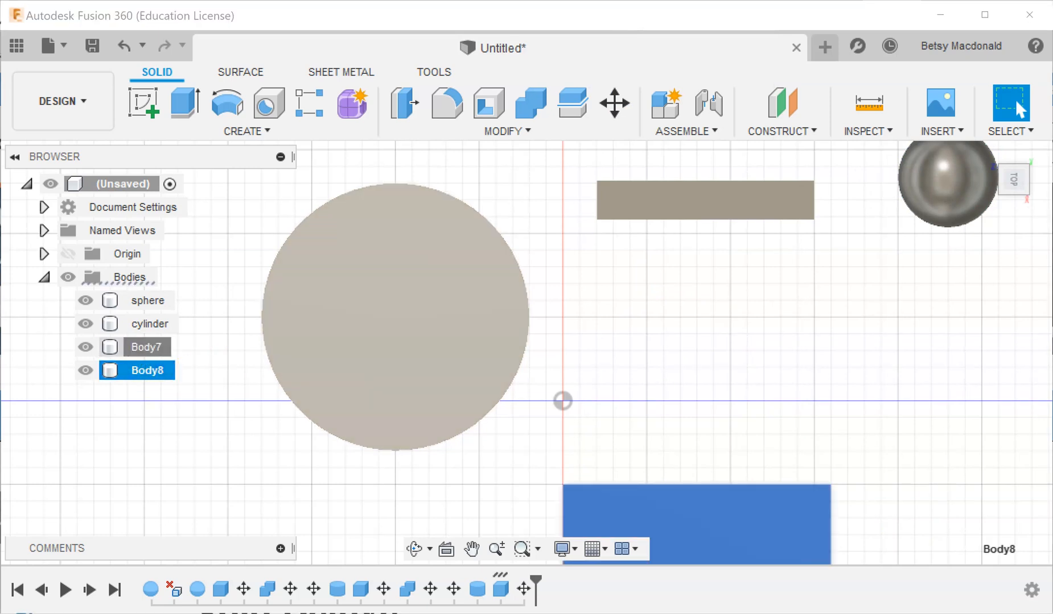
click(151, 348)
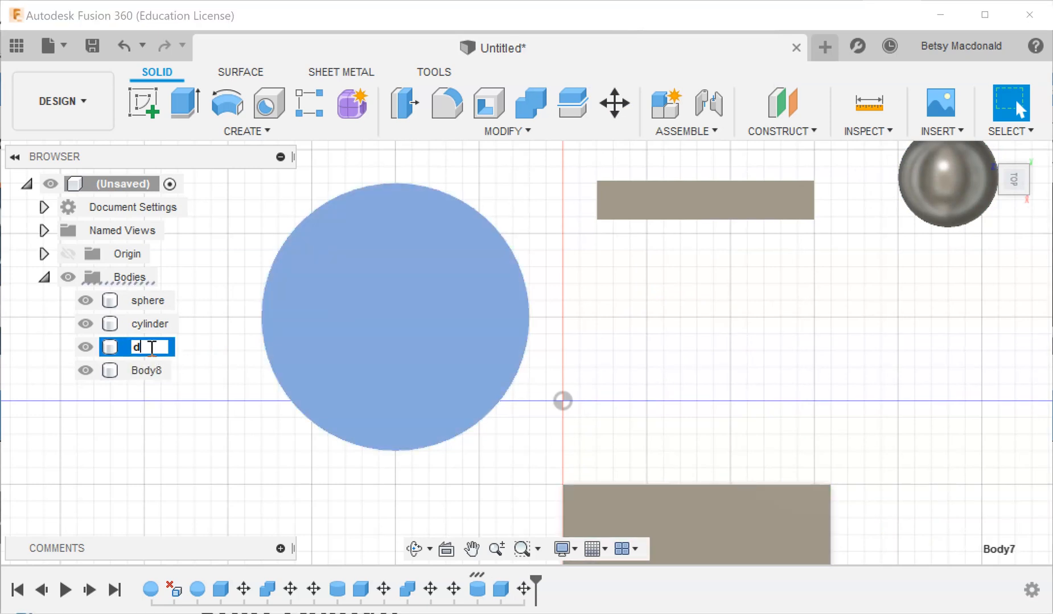
text(disc)
key(Return)
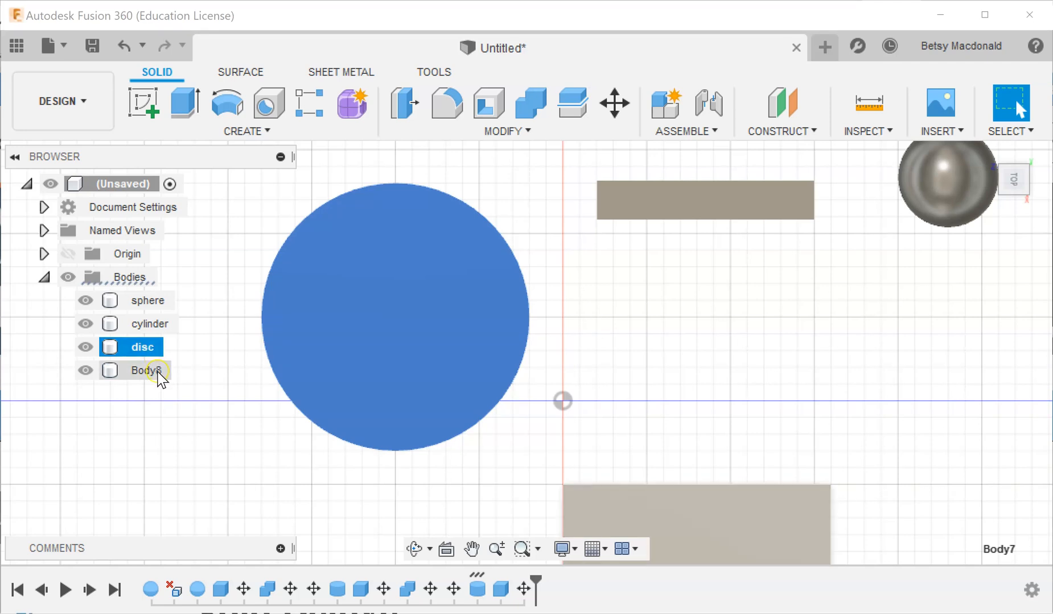
Move the box about -106 mm in X and 102 mm in Z so it overlaps one quarter of the disc.
click(161, 372)
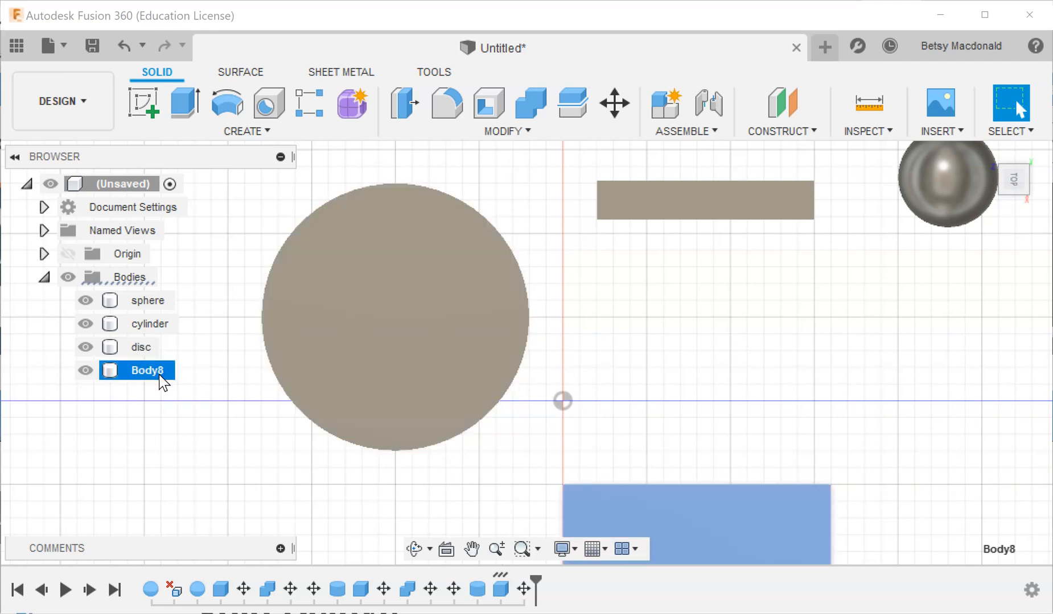
click(770, 395)
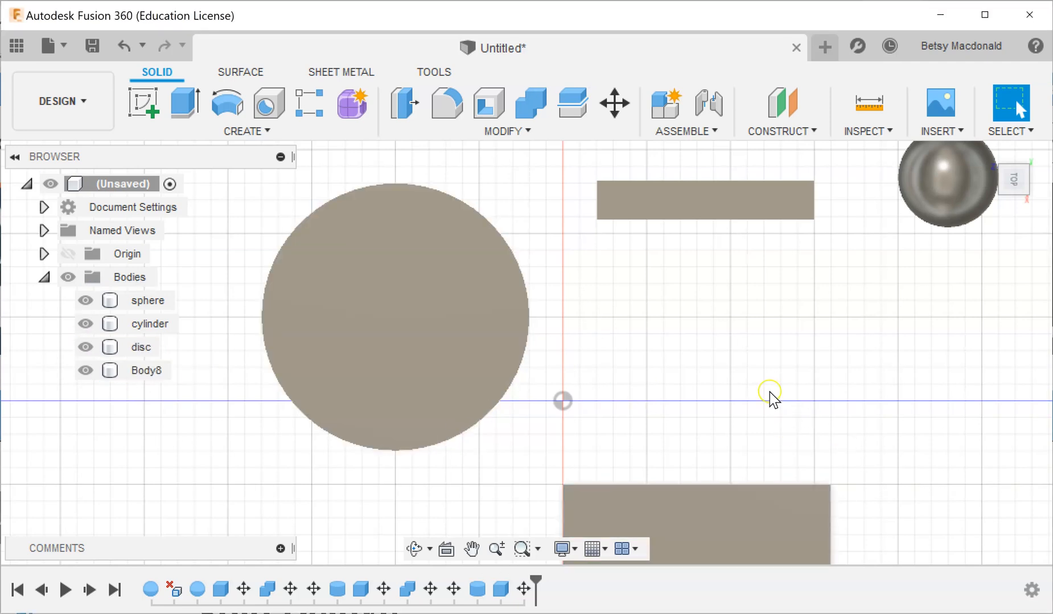
click(147, 370)
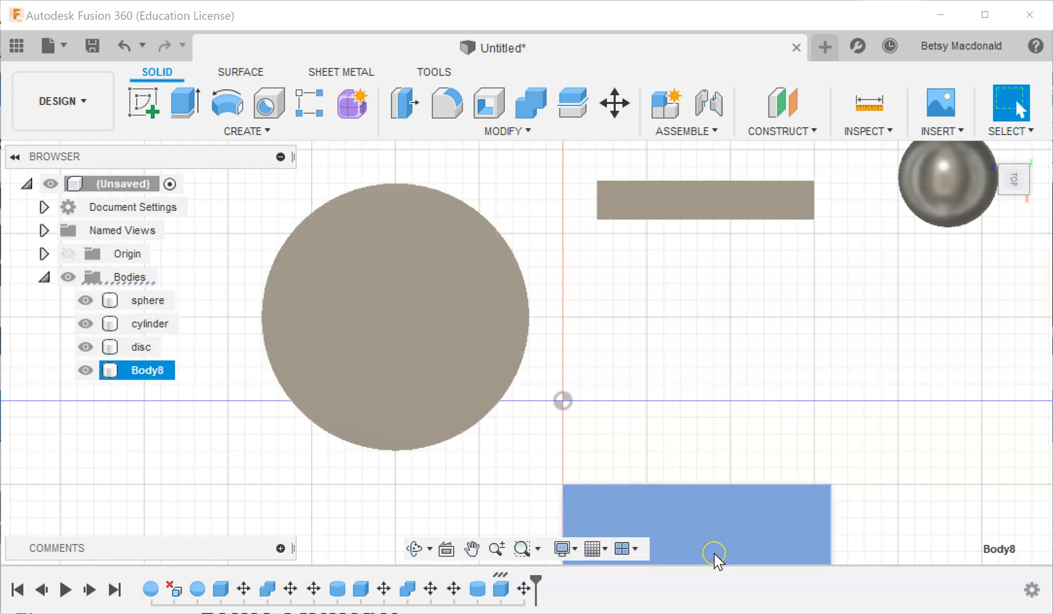
right_click(705, 529)
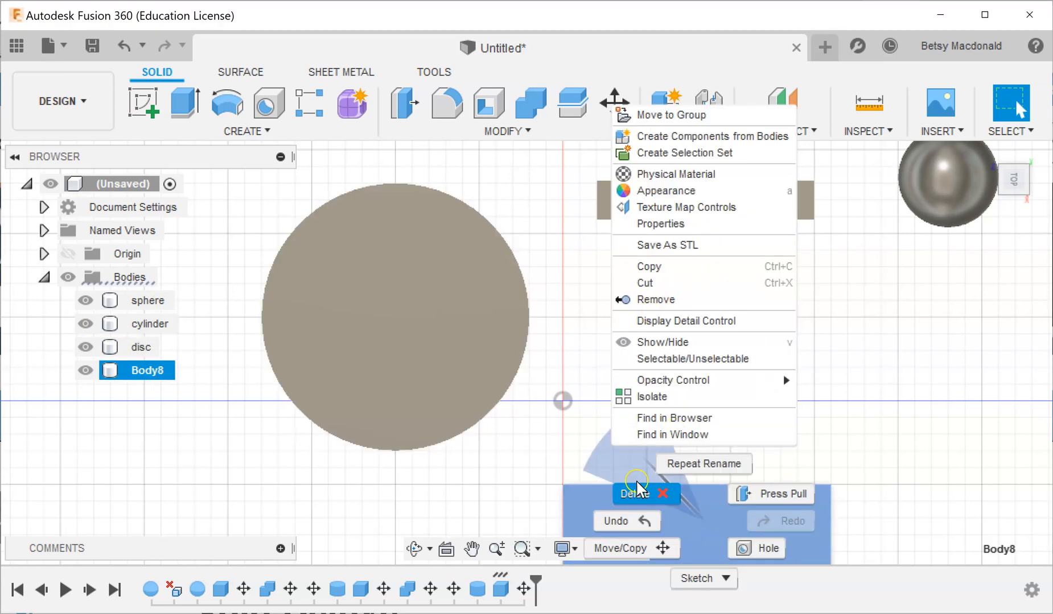
click(619, 548)
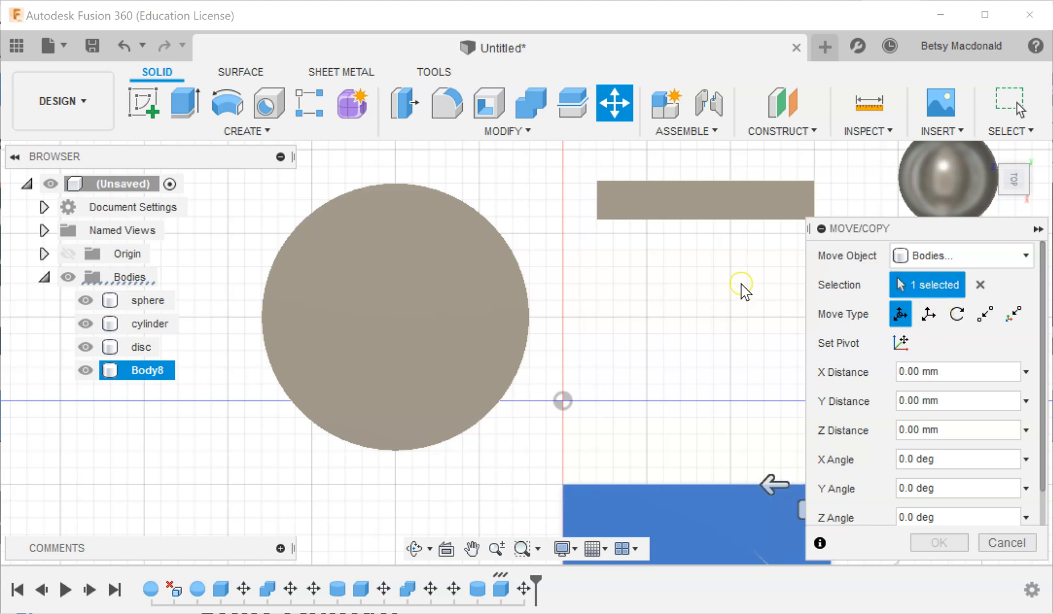
click(418, 226)
click(821, 228)
drag(799, 496, 639, 335)
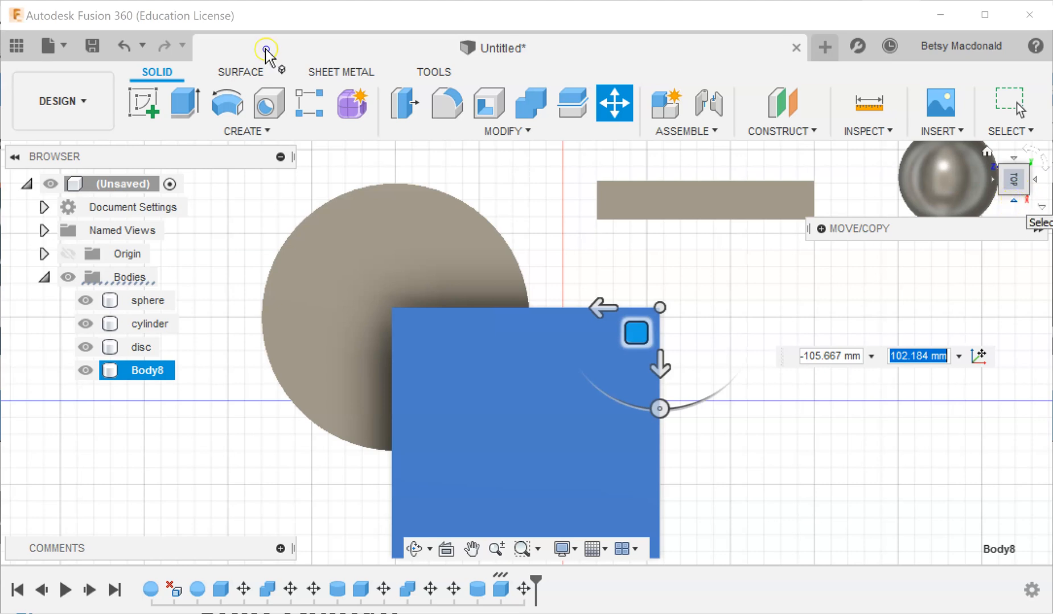
click(1013, 202)
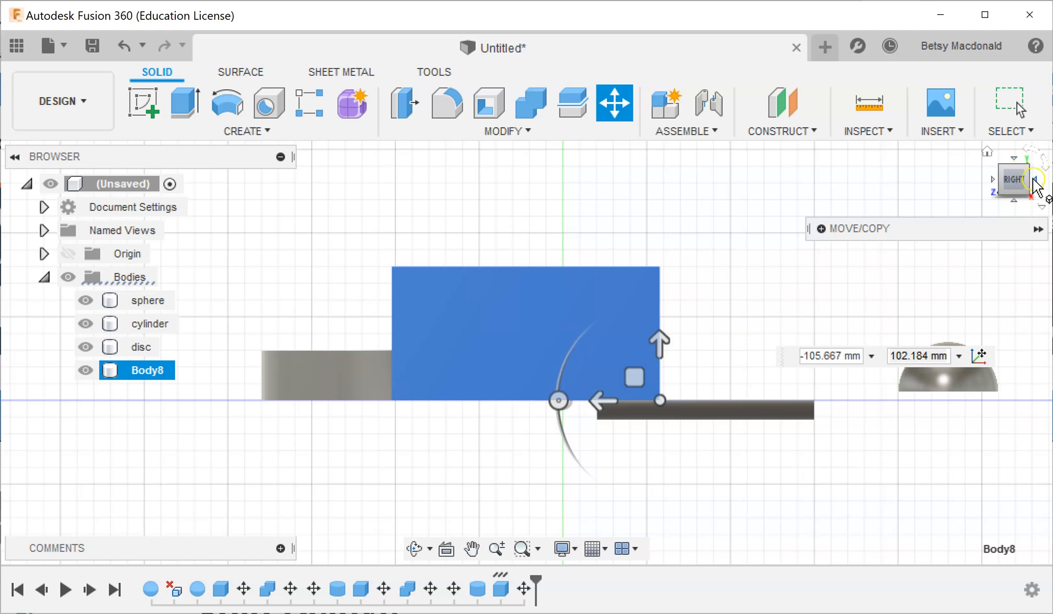
click(1033, 181)
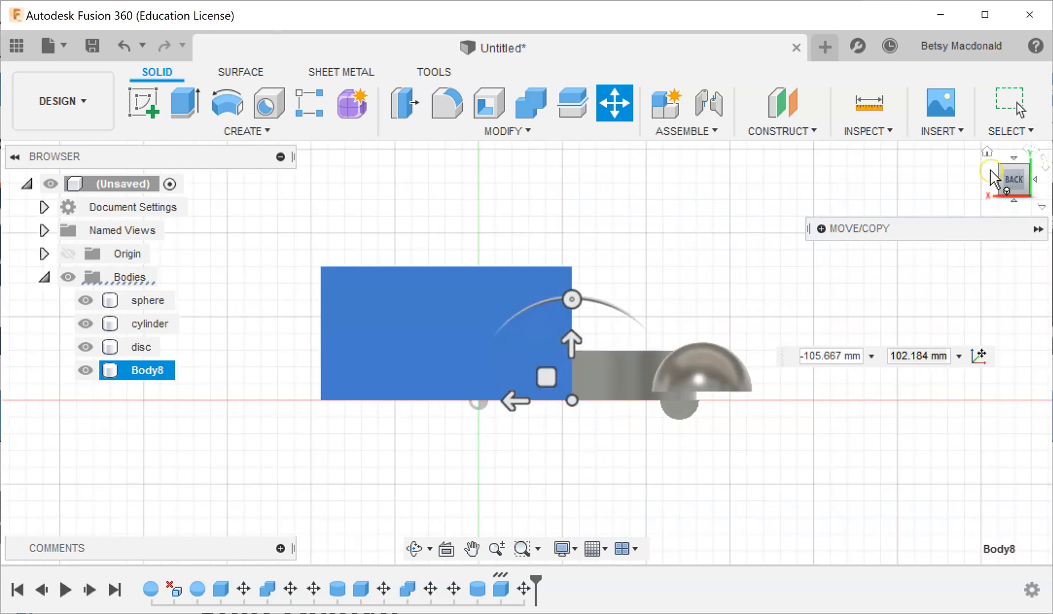
click(984, 151)
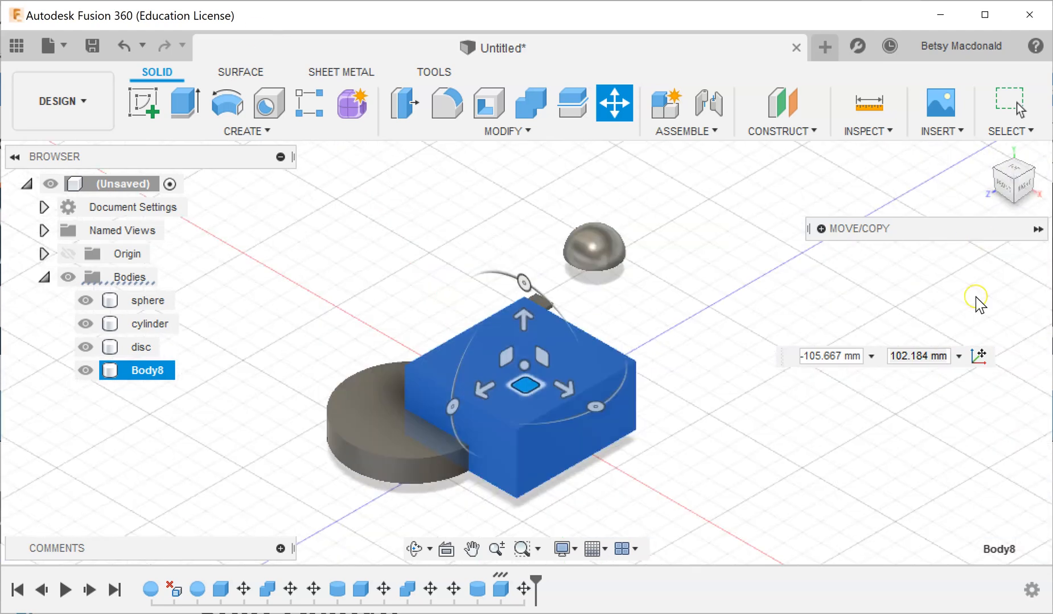
key(Return)
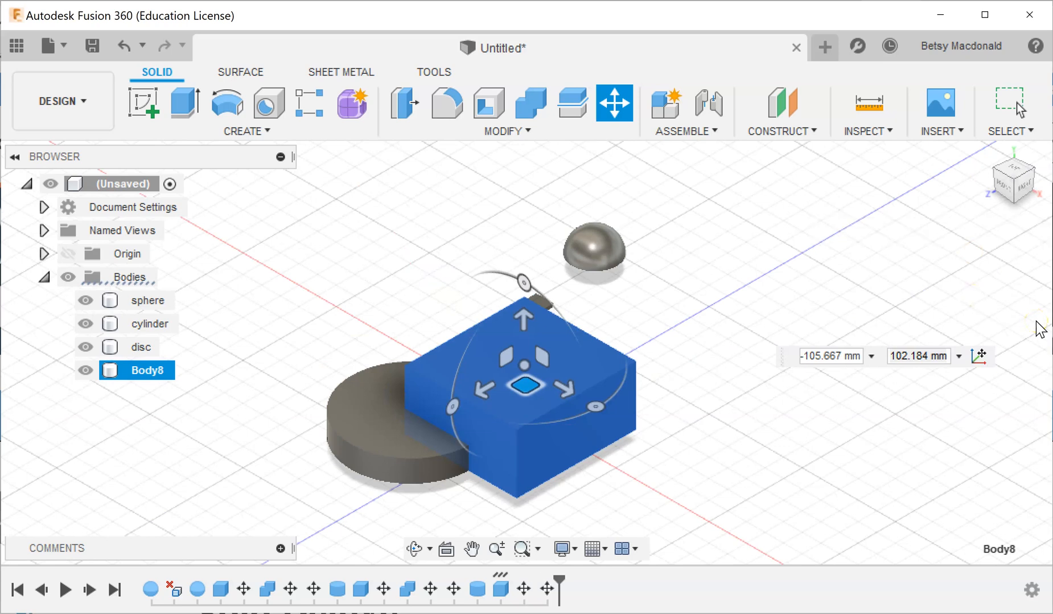
Cut a quarter out of the disc with Combine, using the disc as target body and the box as tool body without keeping the tool.
click(533, 135)
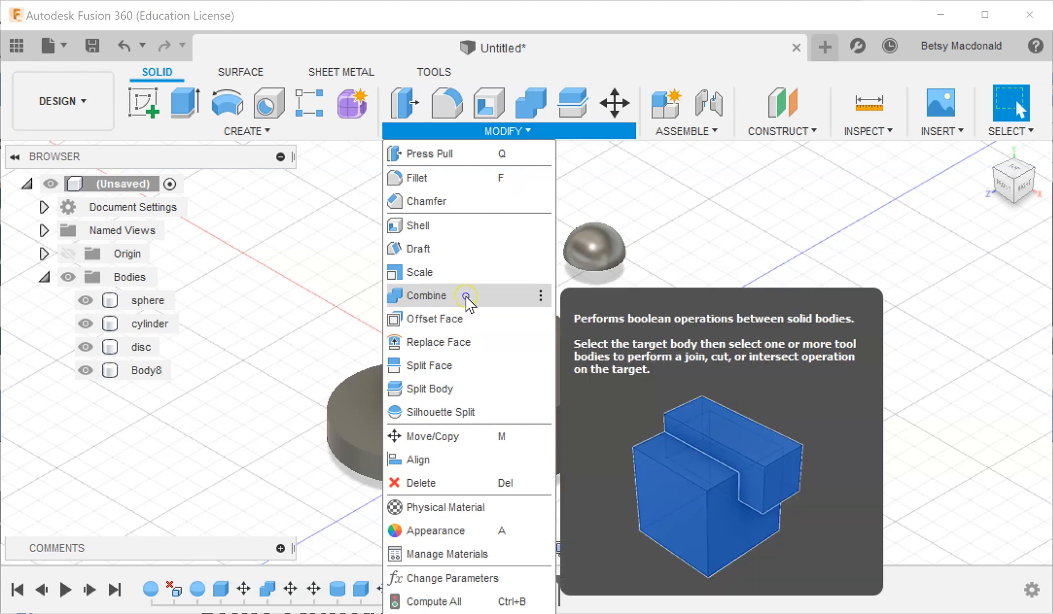
click(463, 297)
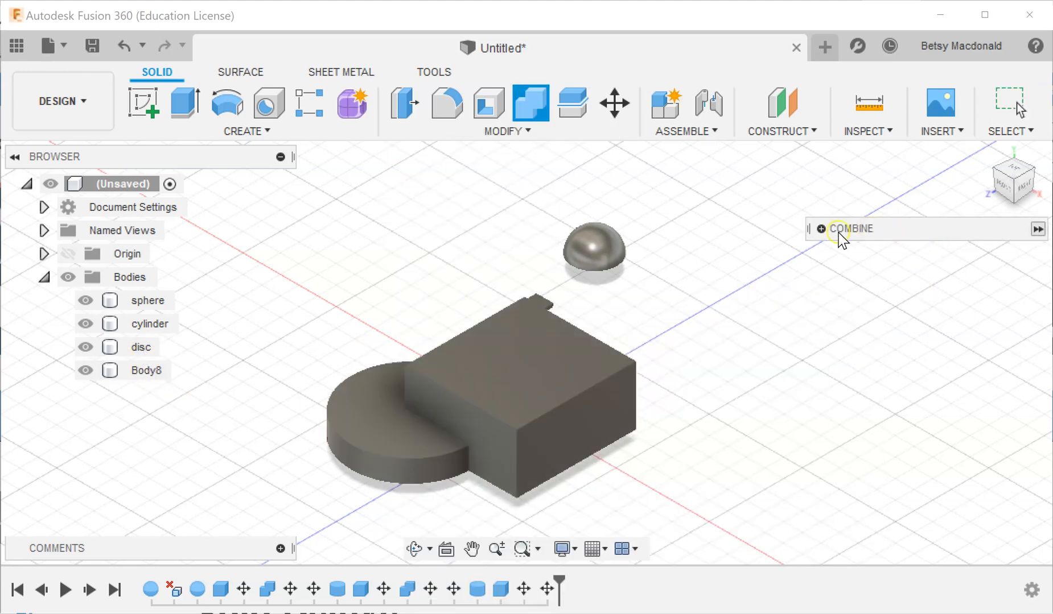
click(821, 229)
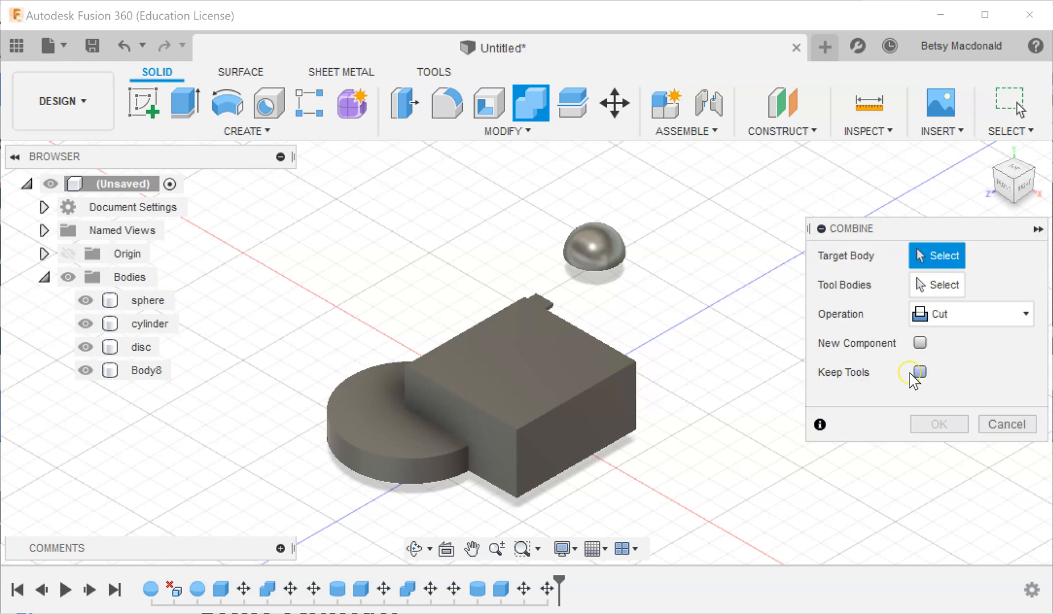
click(367, 431)
click(586, 375)
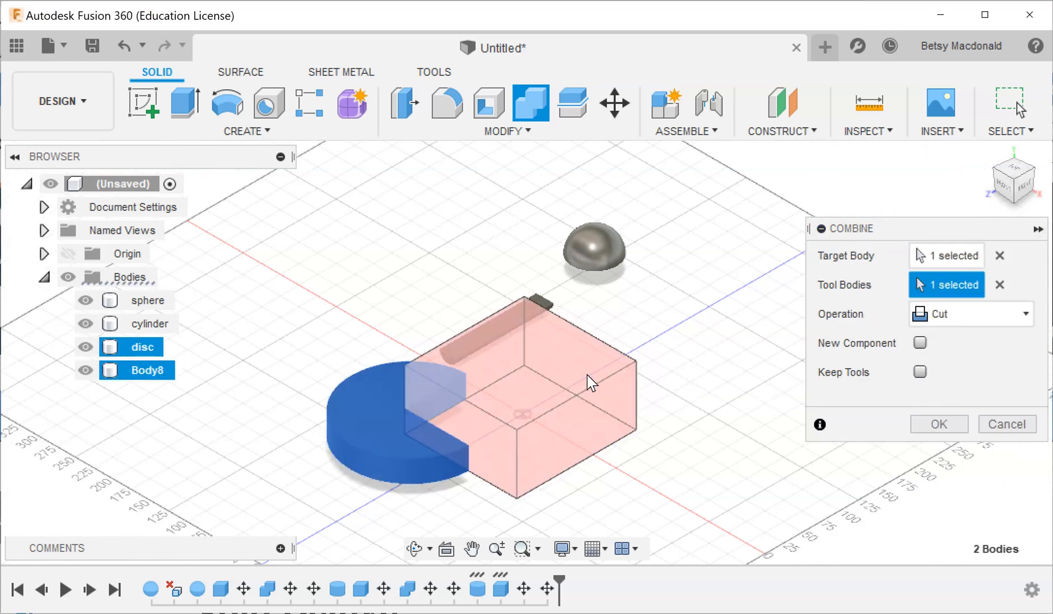
key(Return)
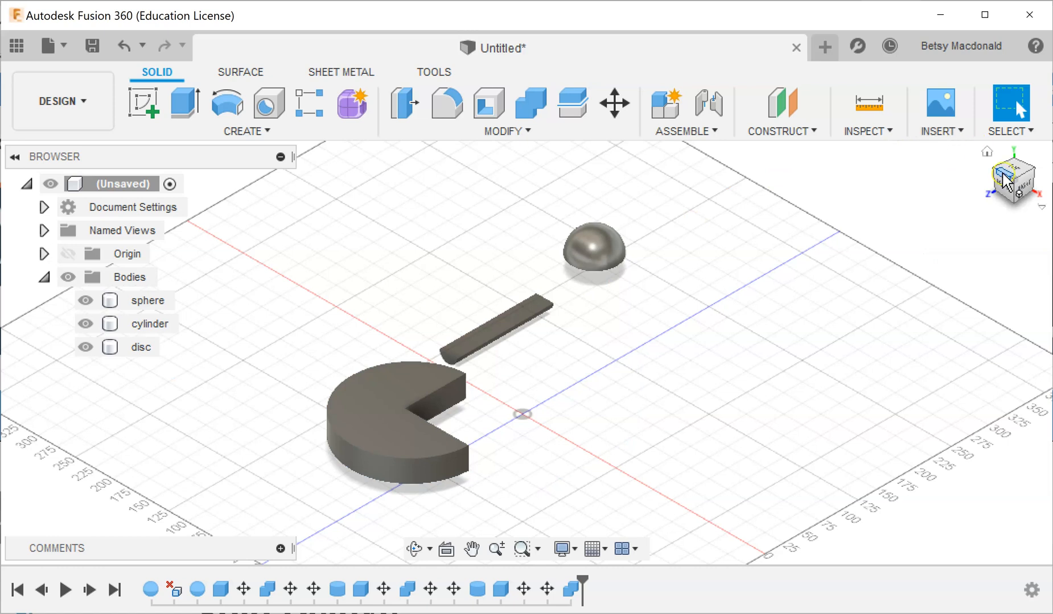
click(1005, 181)
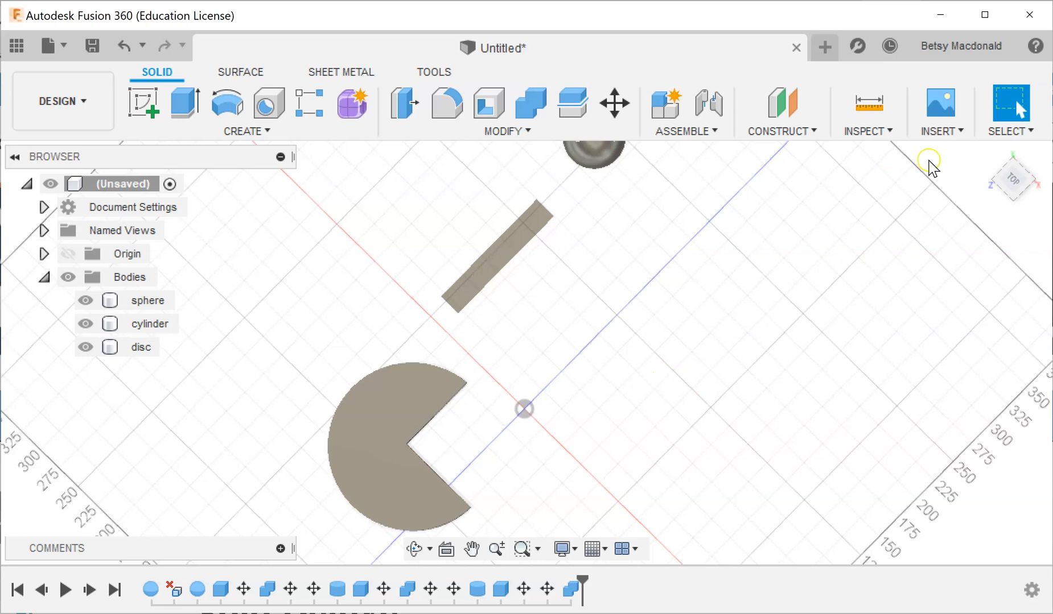
click(987, 153)
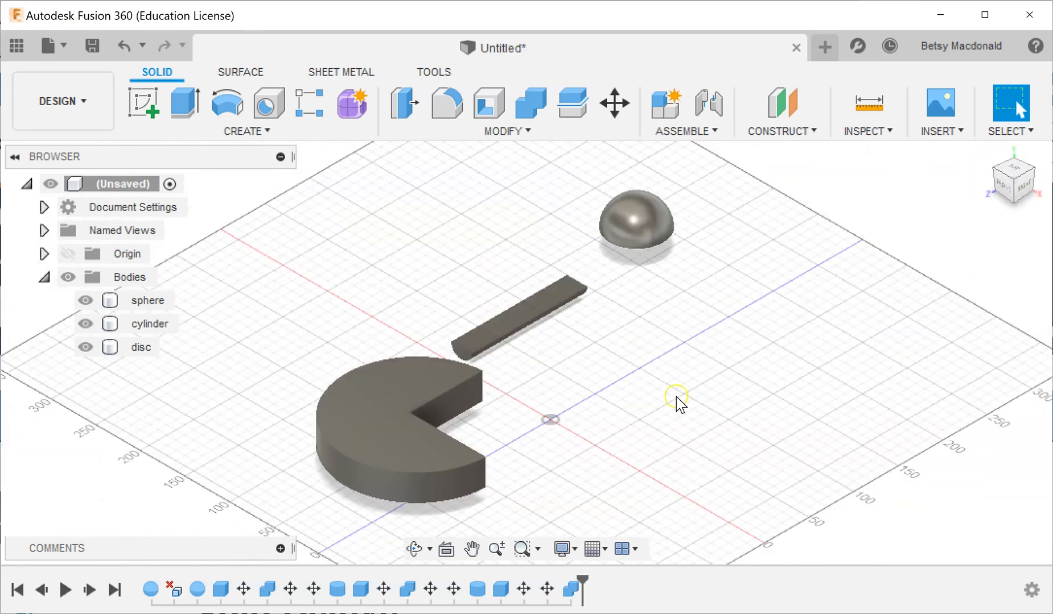
Create a box as a new body on the ground plane, 230 mm long, 190 mm wide and 60 mm high.
click(184, 104)
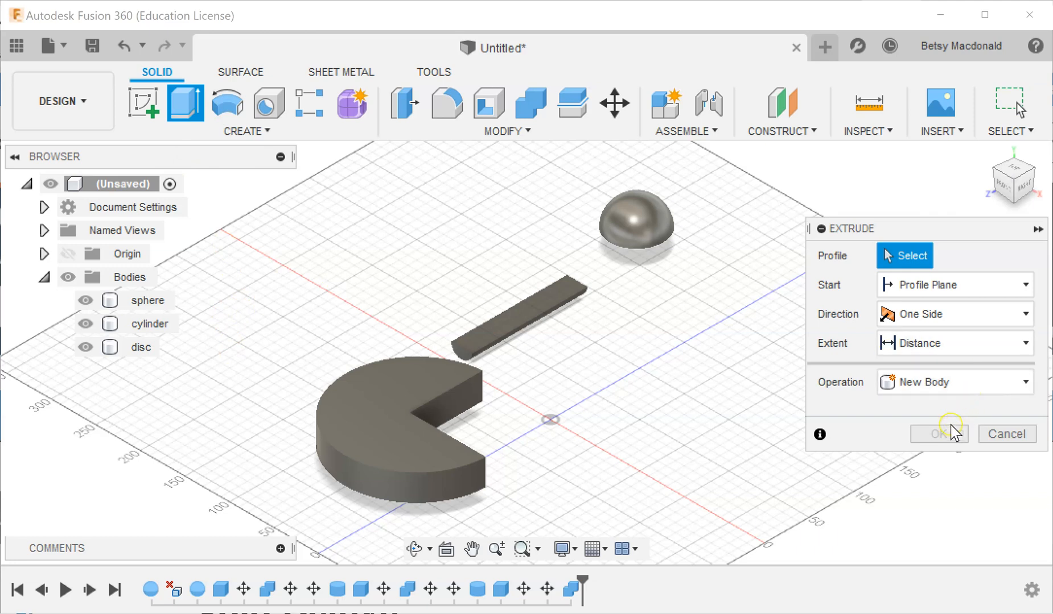
click(1022, 434)
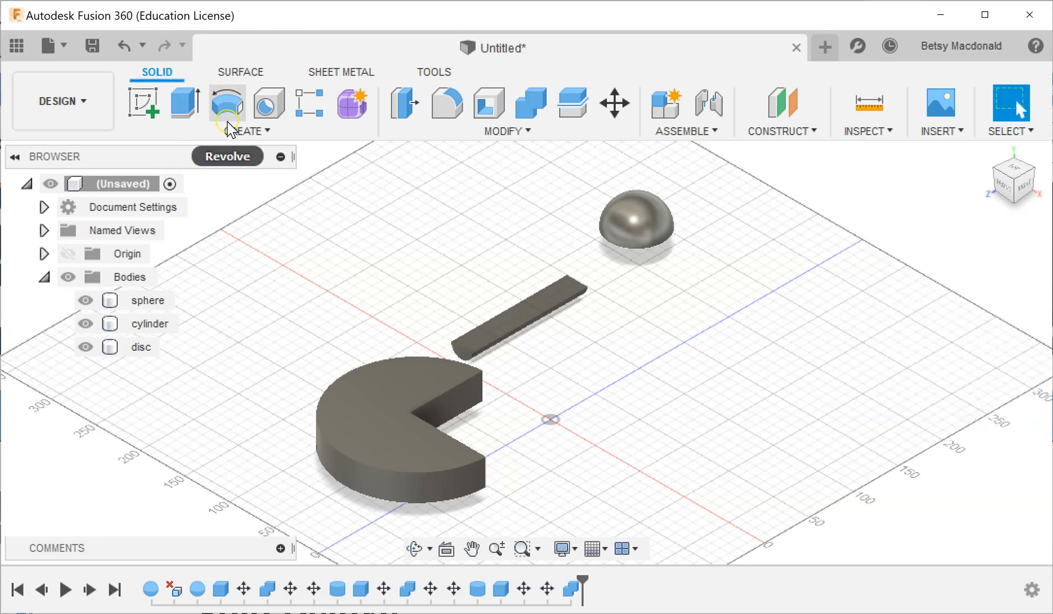
click(247, 131)
click(200, 272)
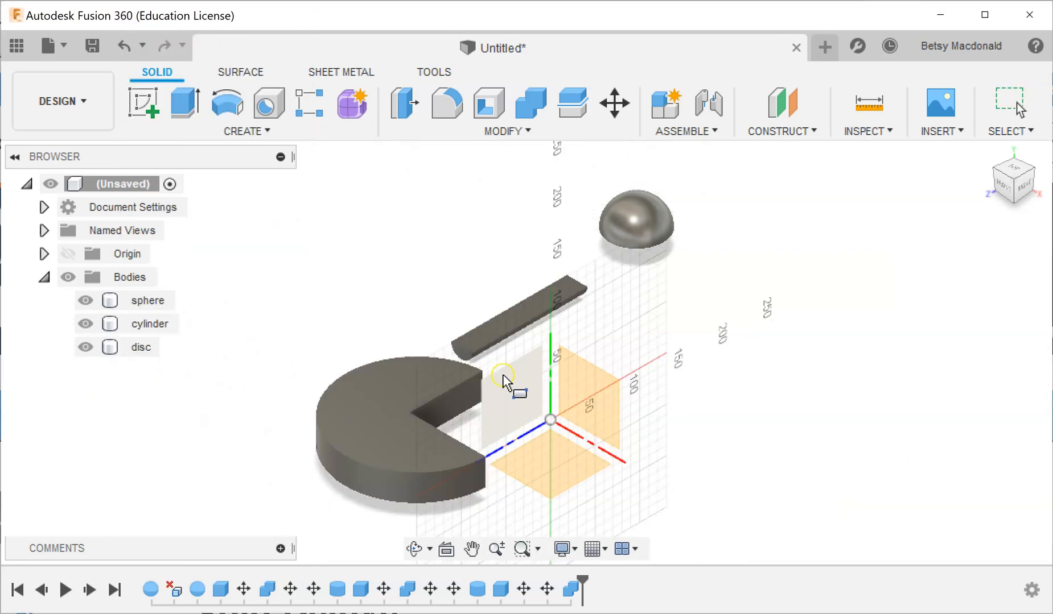
click(620, 470)
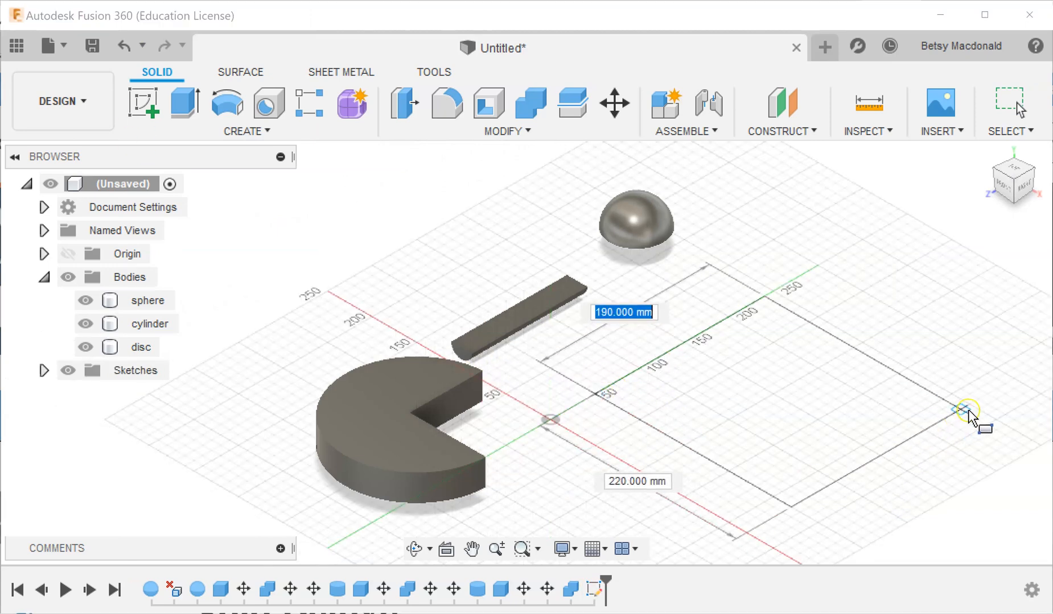
click(973, 410)
drag(780, 367, 780, 305)
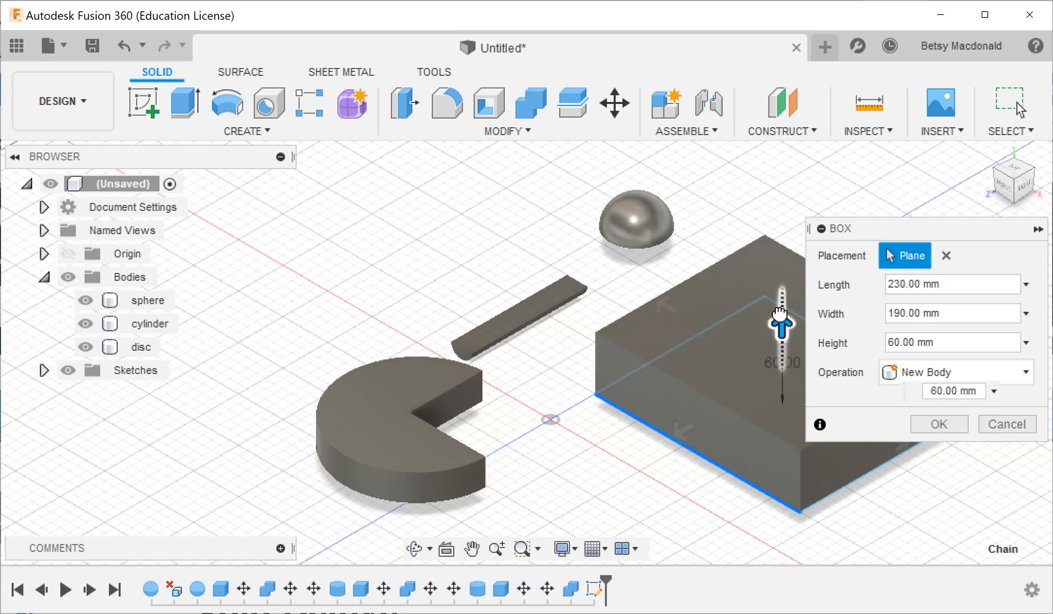
click(954, 424)
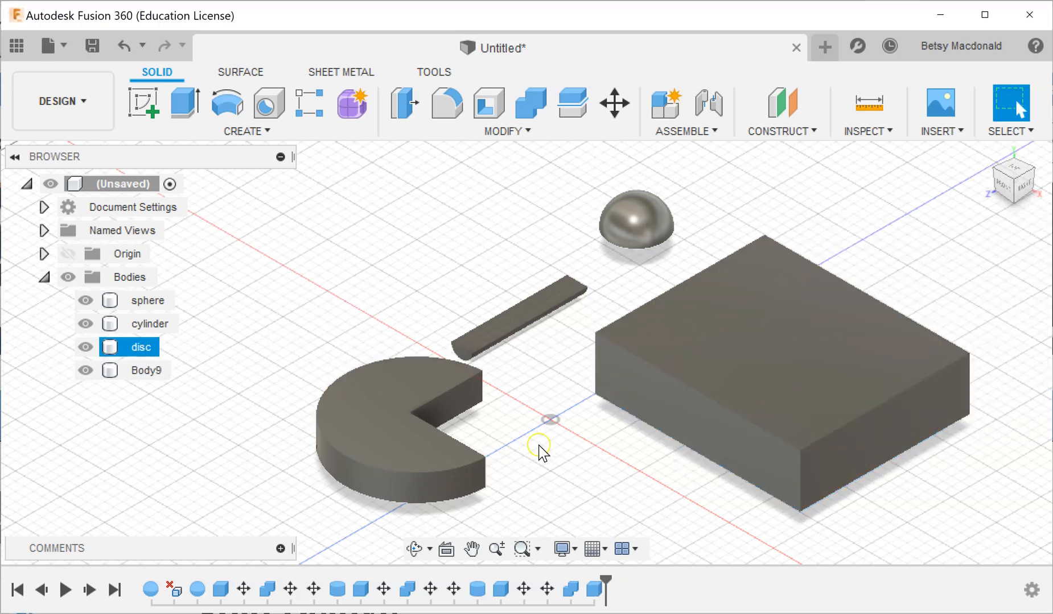
Move the new box 390 mm in Z, plus about -151 mm in X and -52 mm in Z, covering all but one quarter of the disc.
click(164, 372)
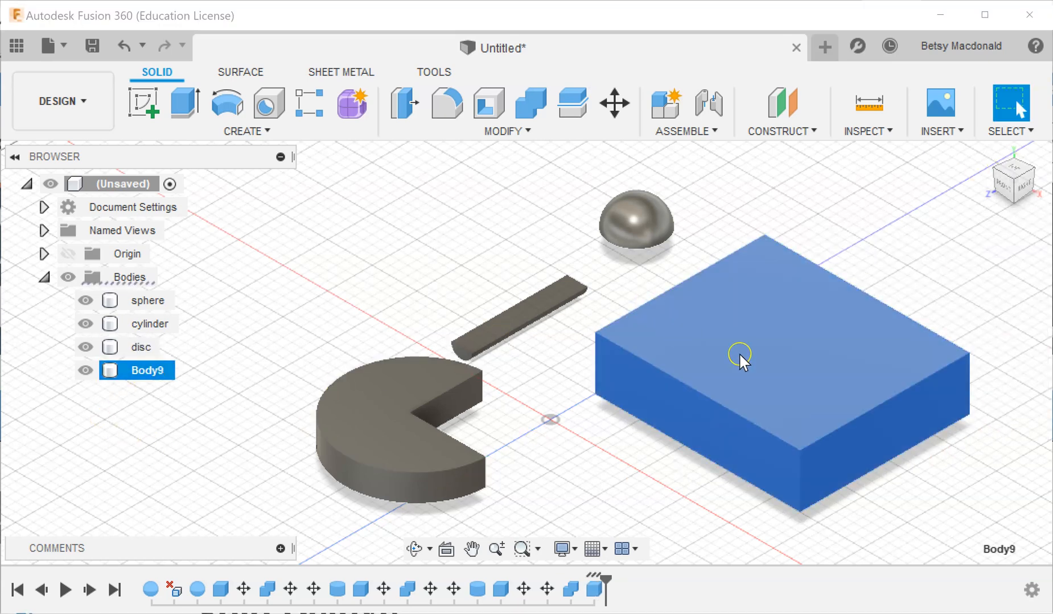
right_click(744, 212)
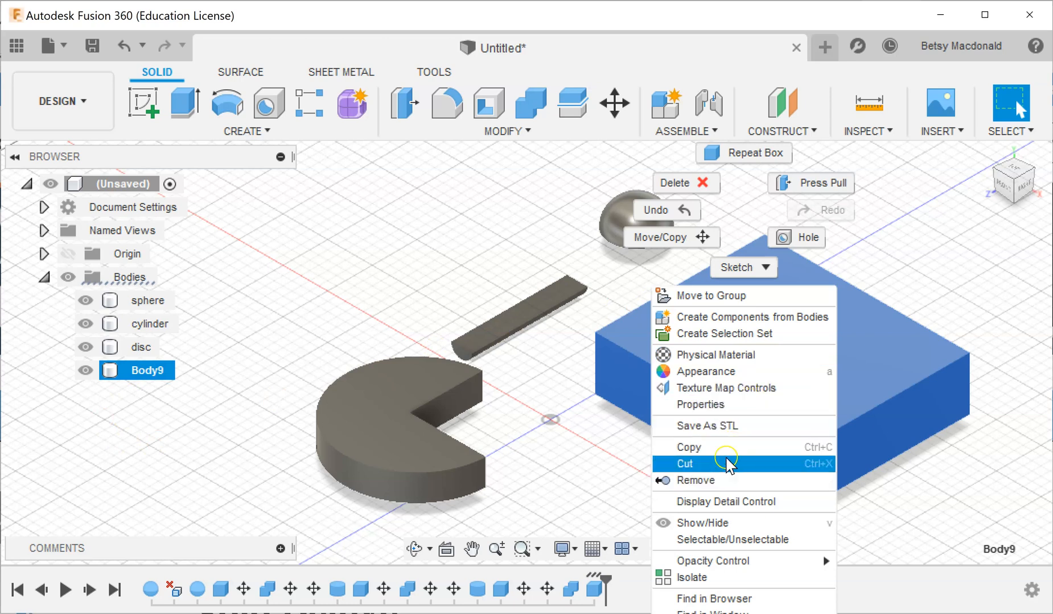
click(691, 238)
drag(724, 320, 348, 543)
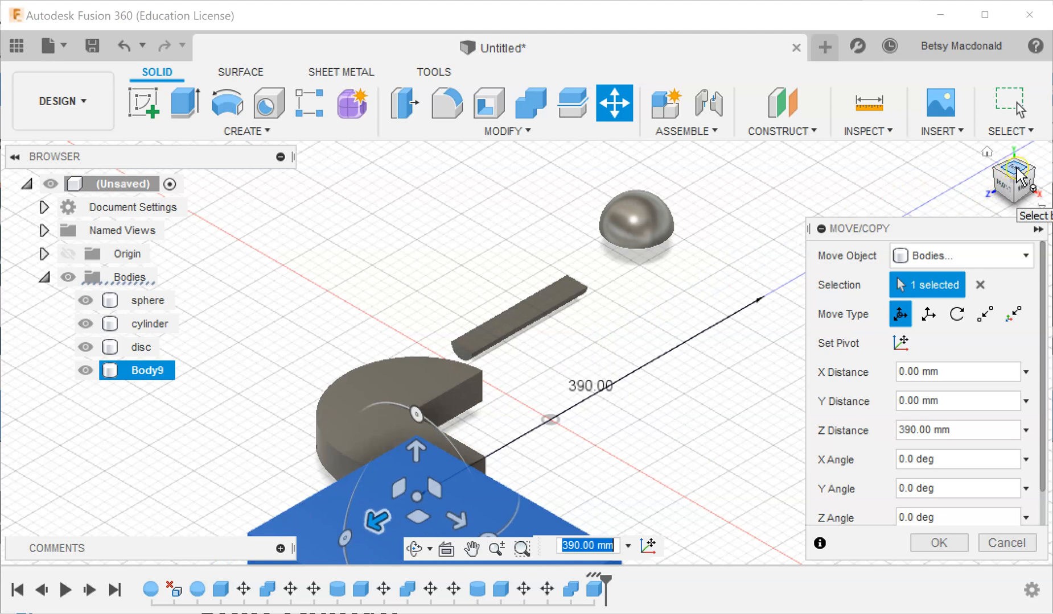
click(1004, 196)
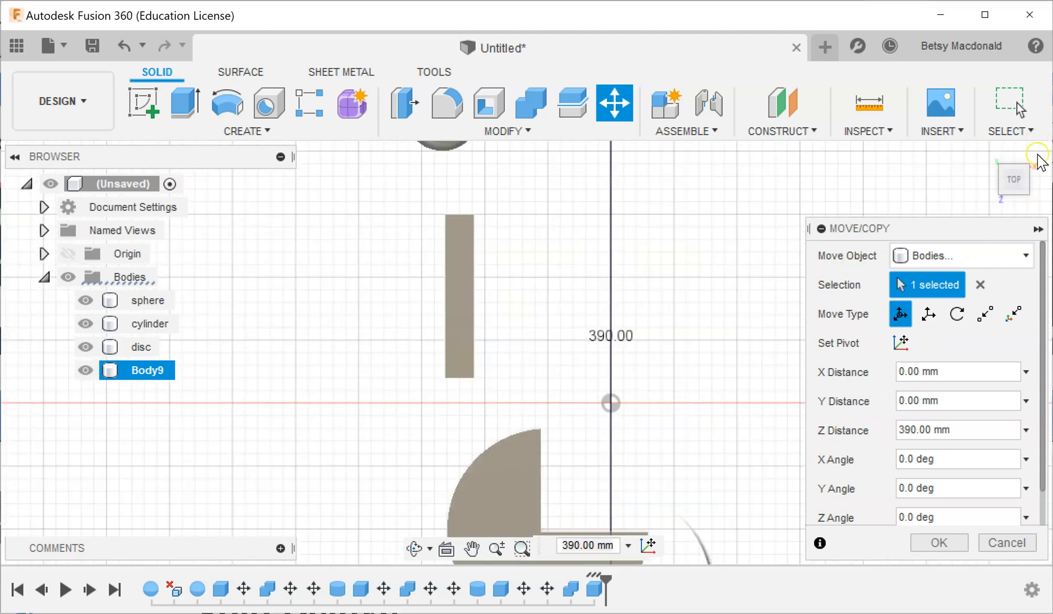
click(1042, 165)
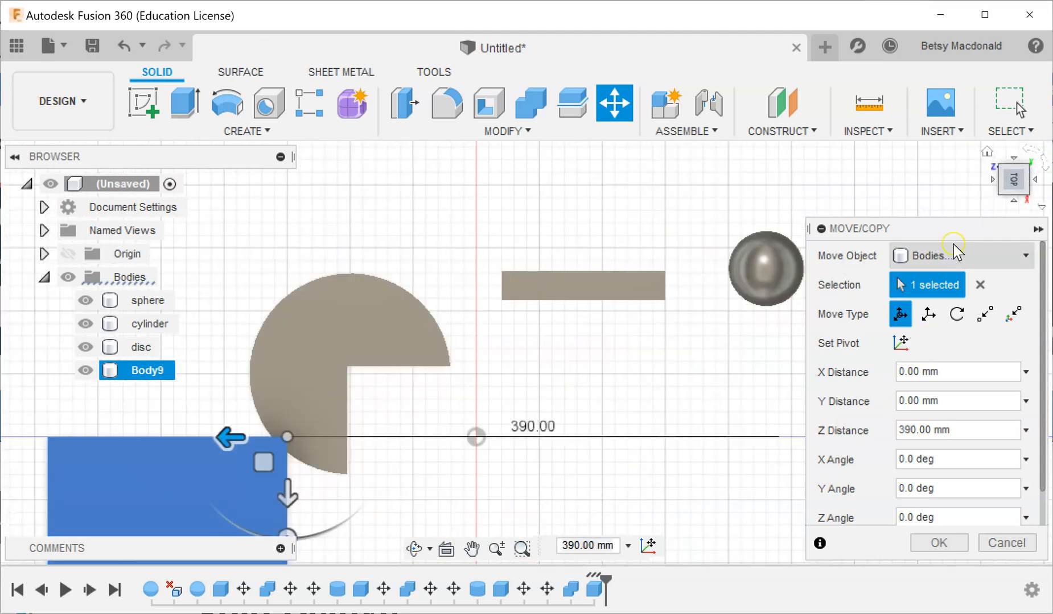
drag(264, 462, 328, 272)
click(1012, 202)
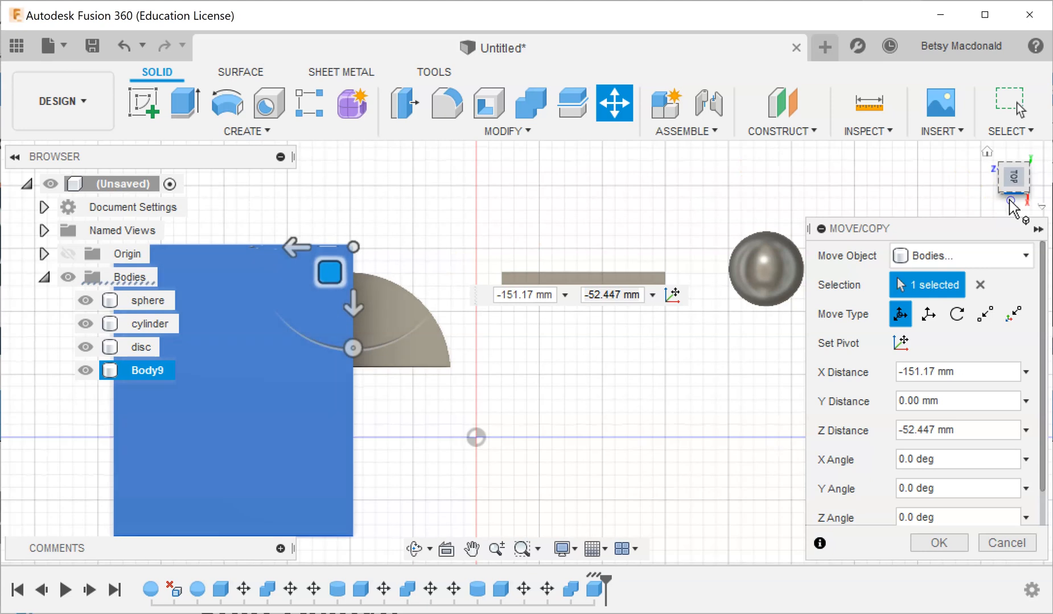
click(941, 545)
Cut the disc down to a quarter with Combine, using the disc as target body and the box as tool body without keeping the tool.
click(988, 152)
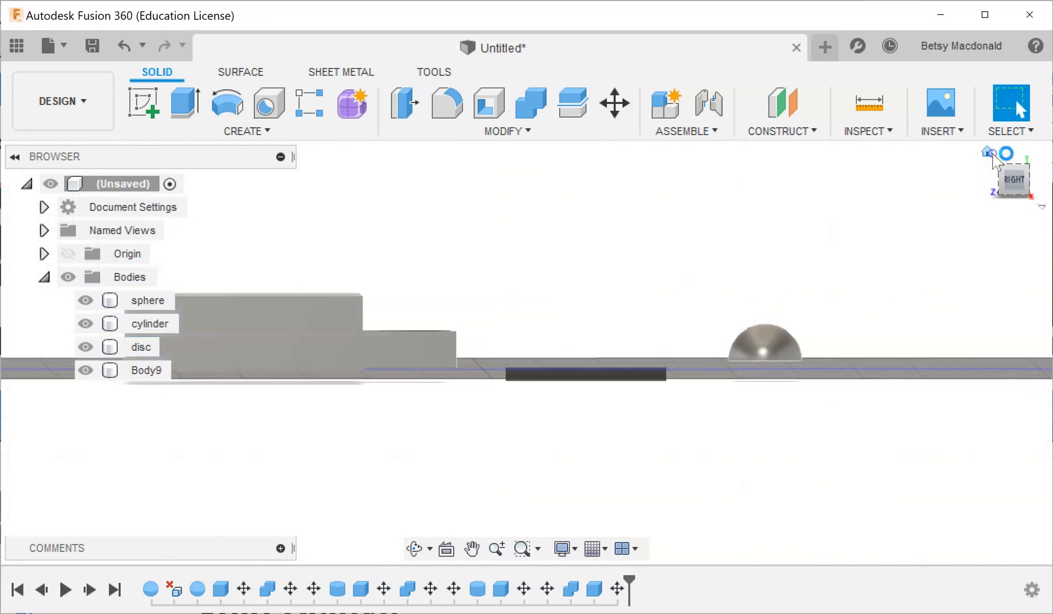
drag(1012, 188, 1011, 212)
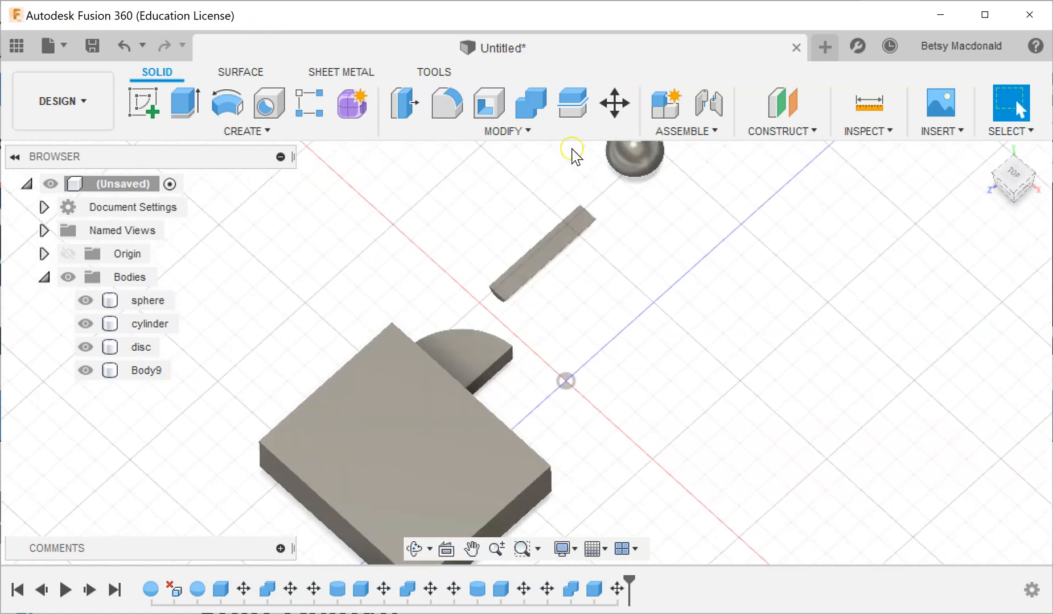
click(520, 132)
click(535, 295)
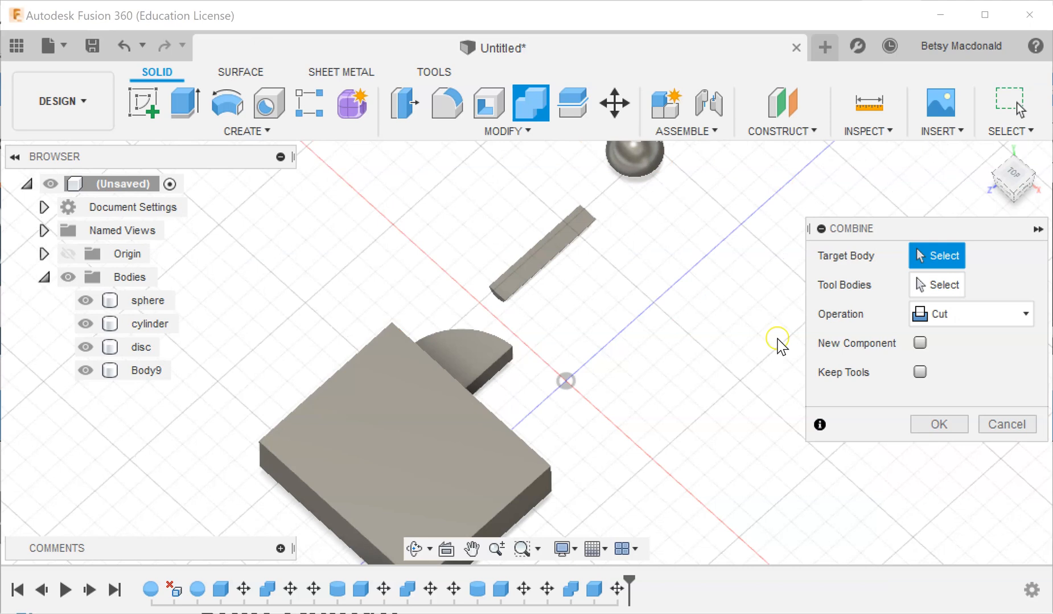
click(498, 356)
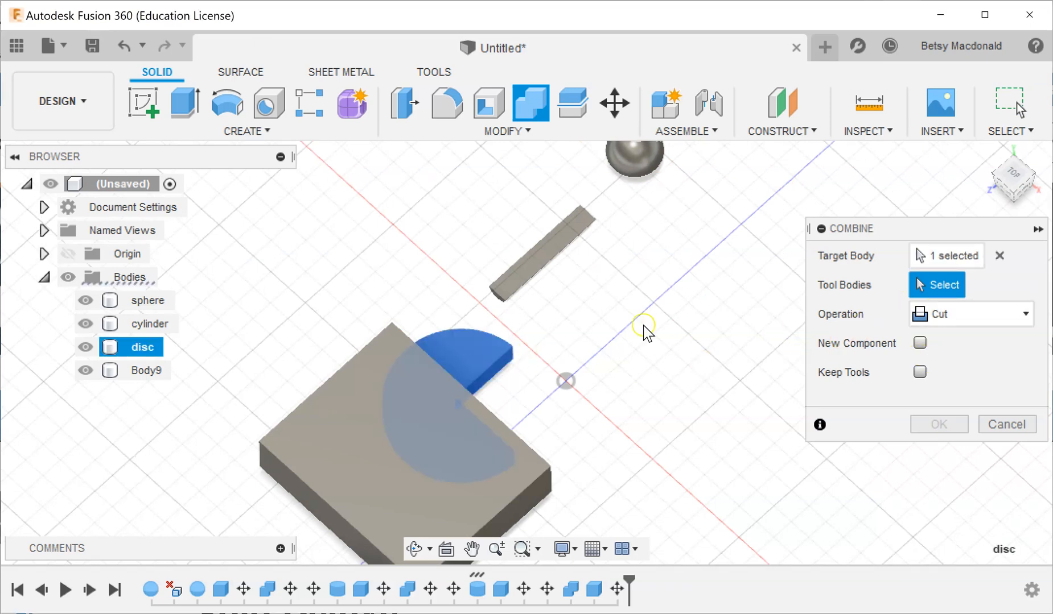
click(353, 444)
click(939, 425)
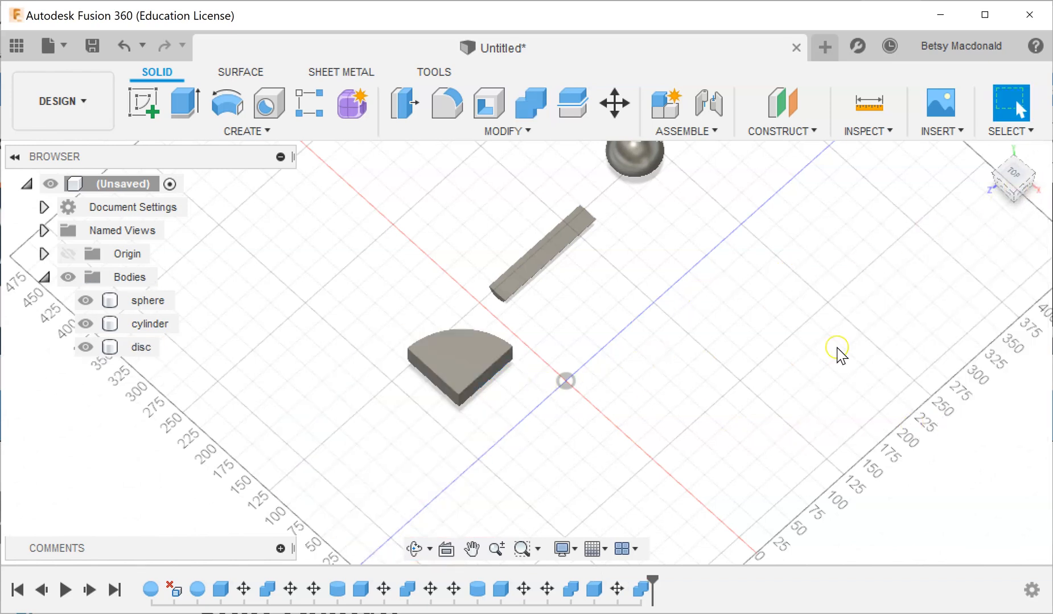
Create a box as a new body on the ground plane from the origin, 50 mm long, 200 mm wide and 40 mm high.
middle_drag(709, 438, 619, 450)
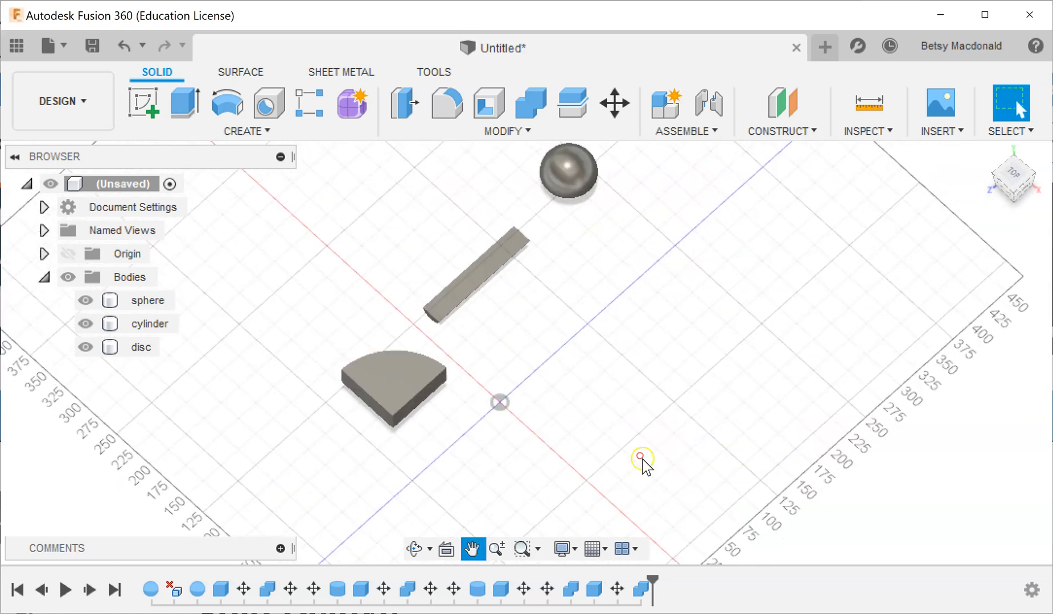
mouse_move(1008, 201)
mouse_down()
mouse_move(952, 174)
mouse_move(1050, 174)
mouse_move(969, 178)
mouse_move(969, 203)
mouse_move(996, 206)
mouse_move(1009, 184)
mouse_up()
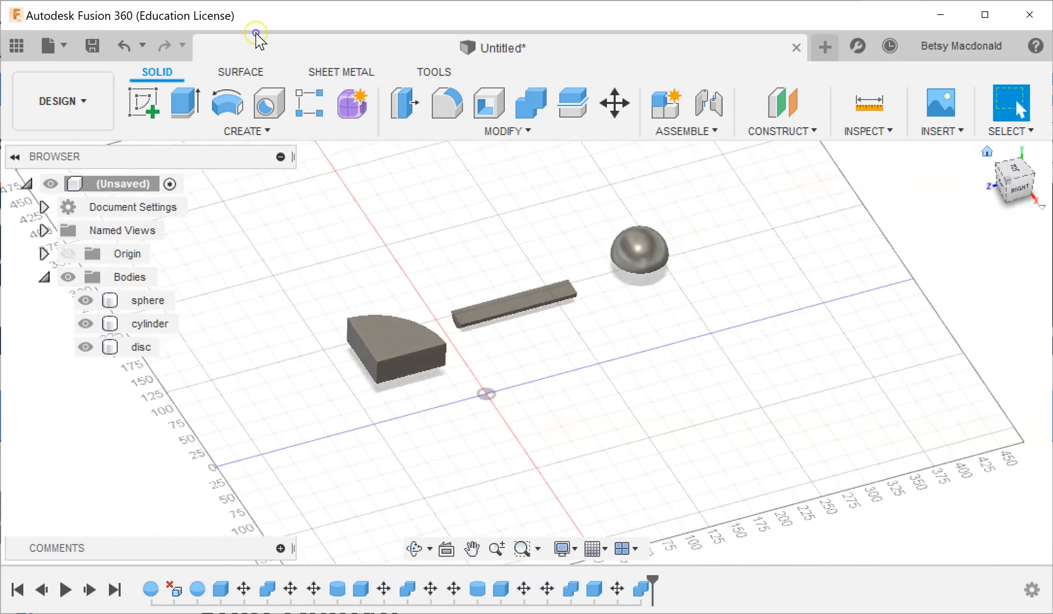
click(990, 154)
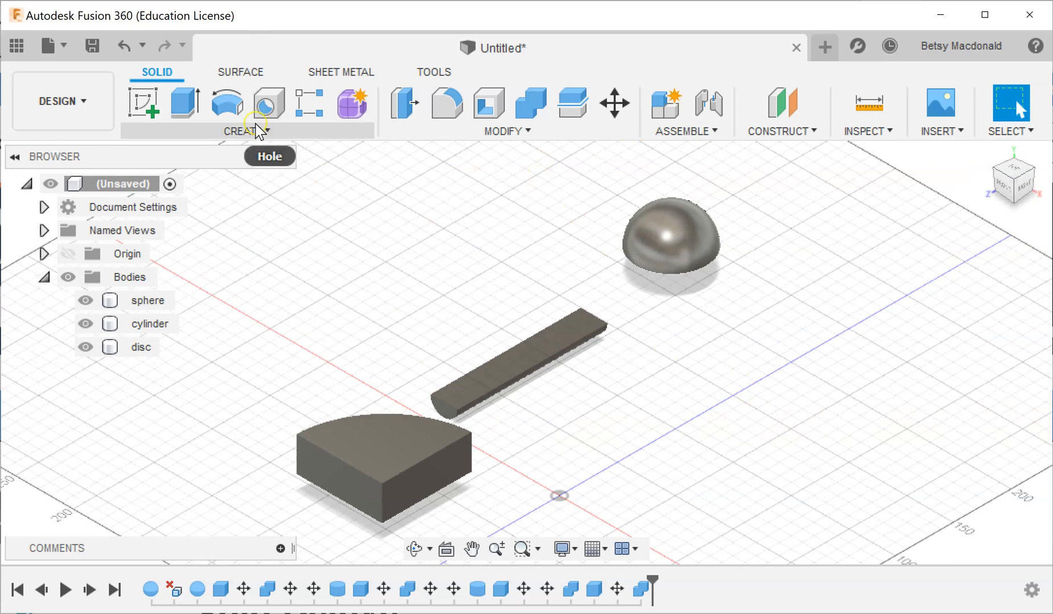
click(258, 130)
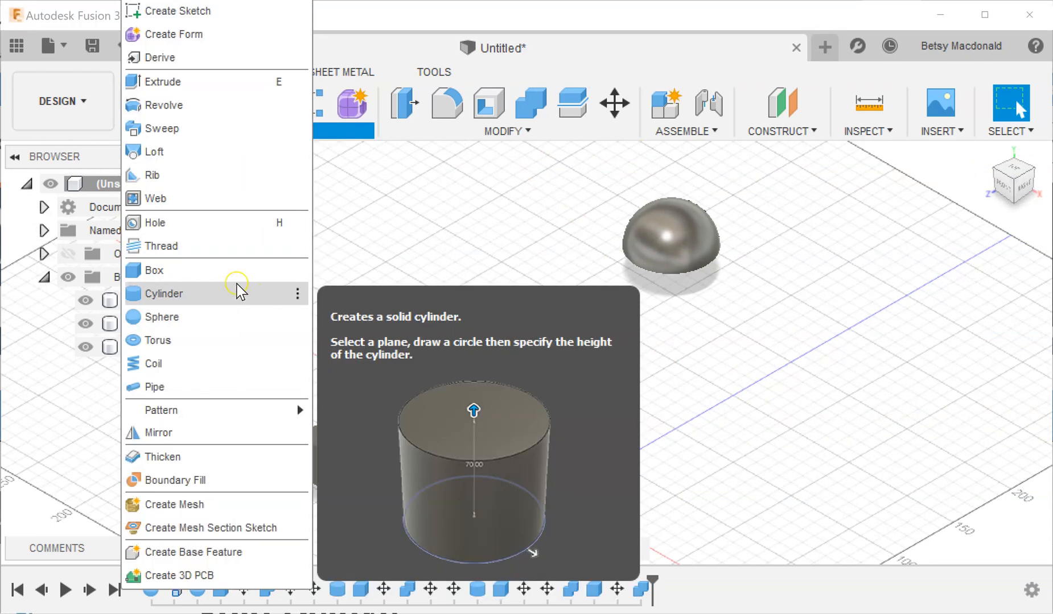
click(203, 274)
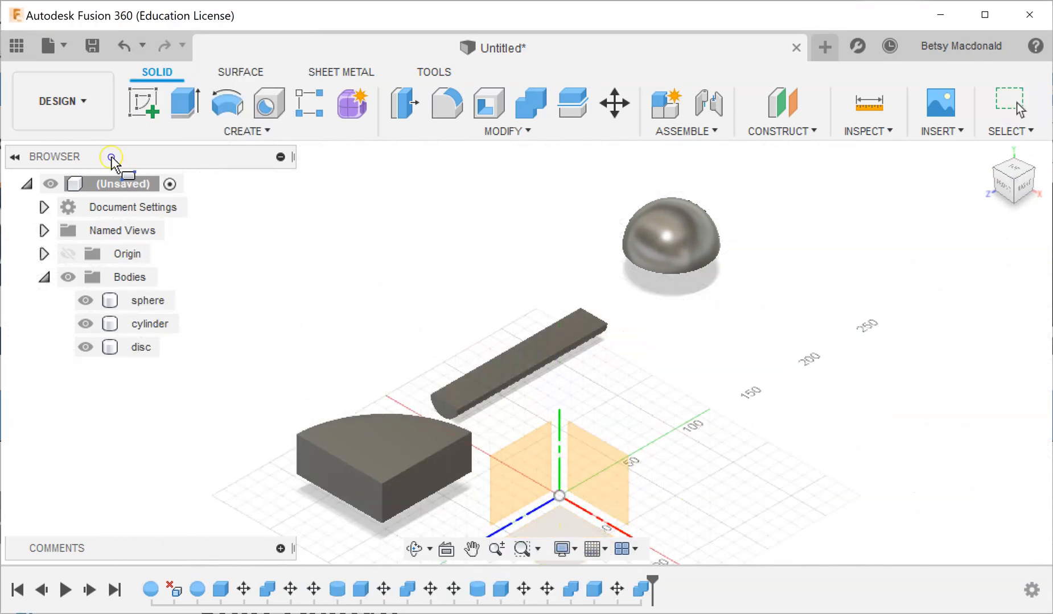
click(569, 529)
click(560, 497)
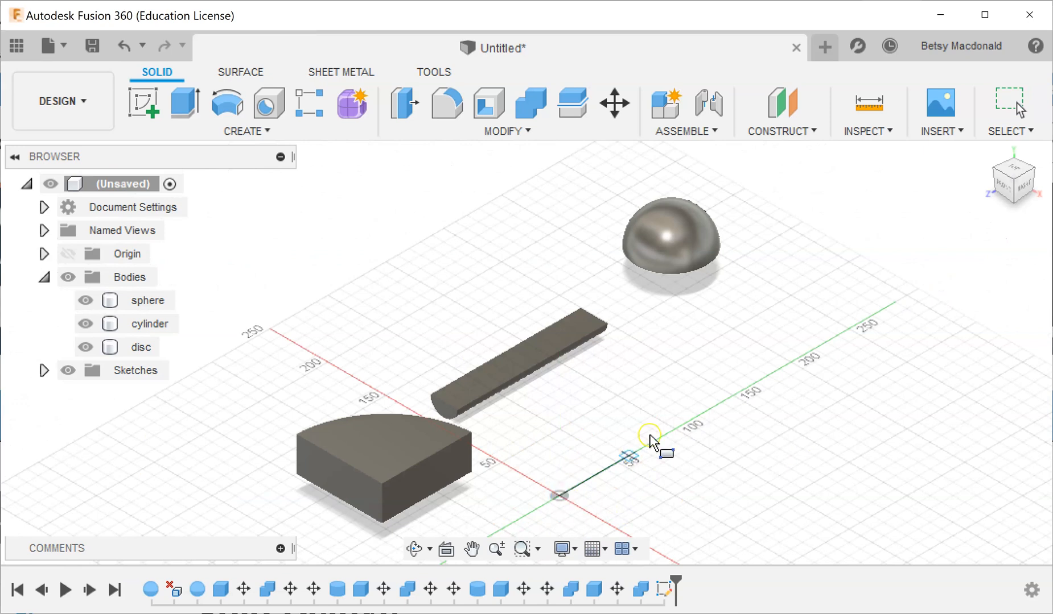
click(852, 405)
drag(705, 422, 703, 376)
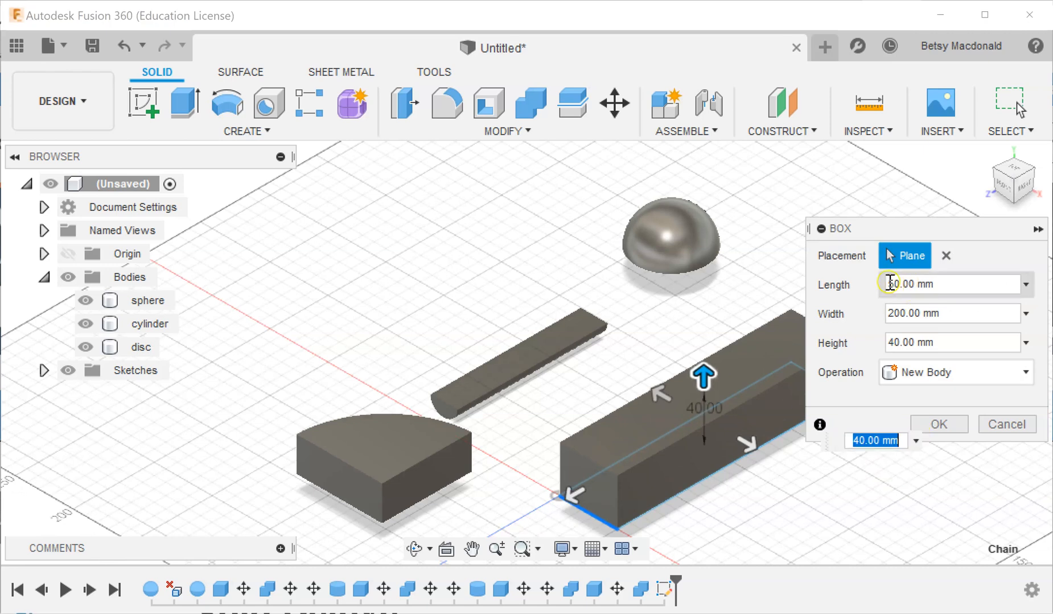
click(938, 425)
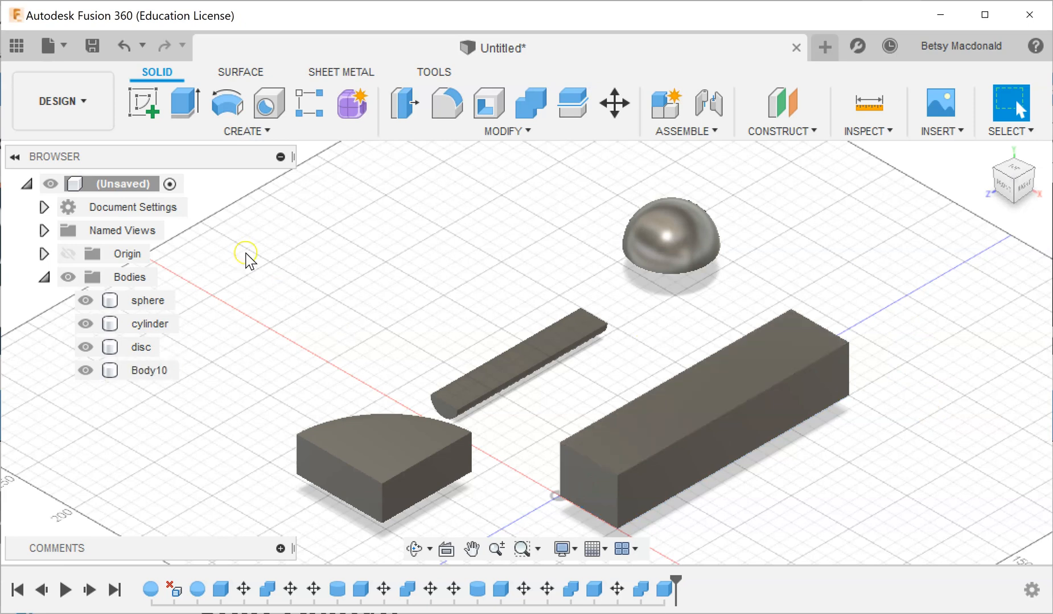
click(492, 375)
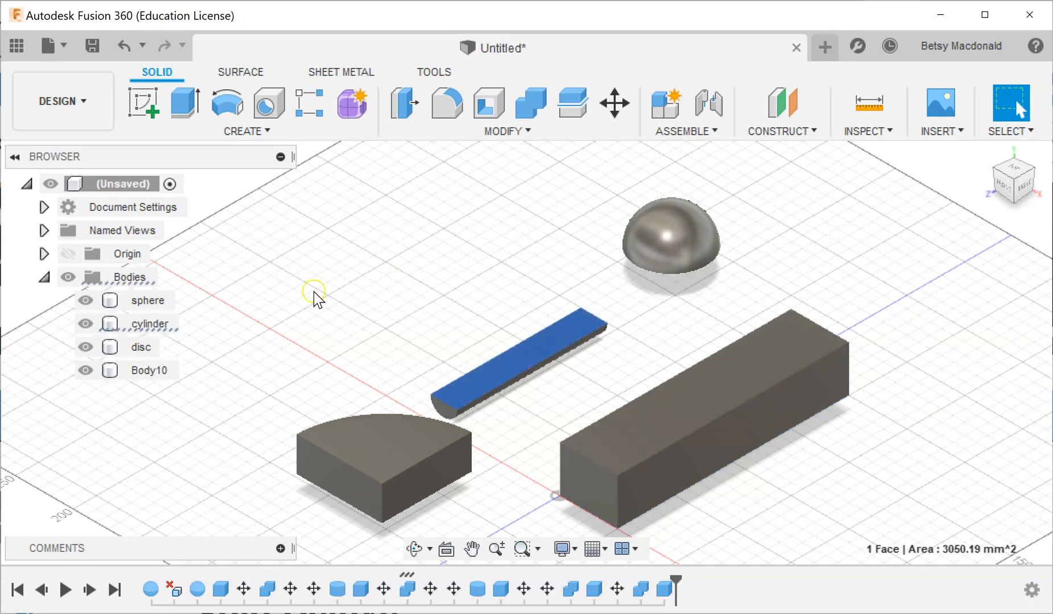
click(150, 325)
right_click(522, 376)
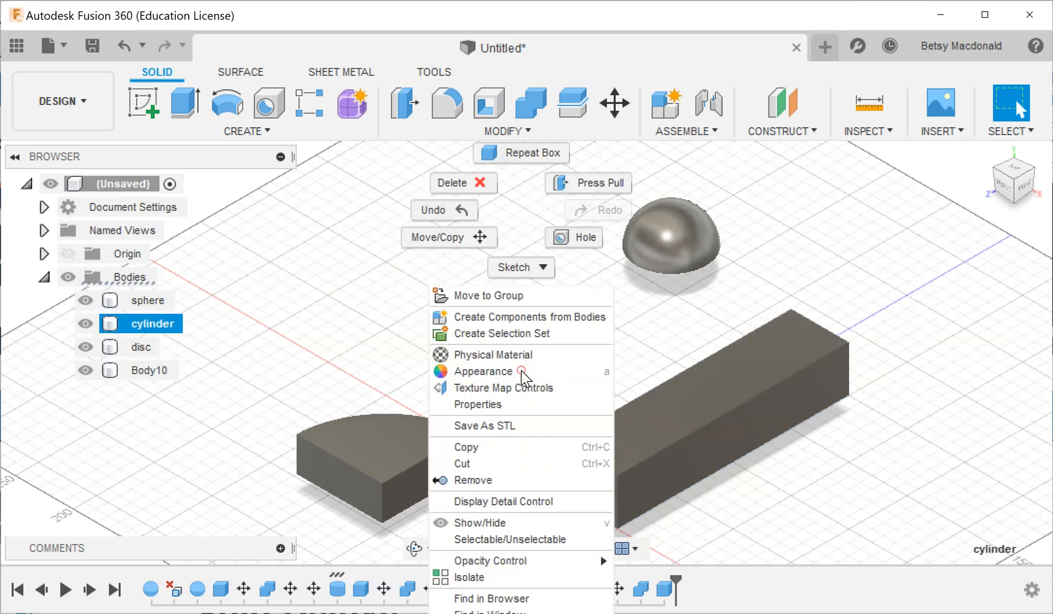
click(449, 237)
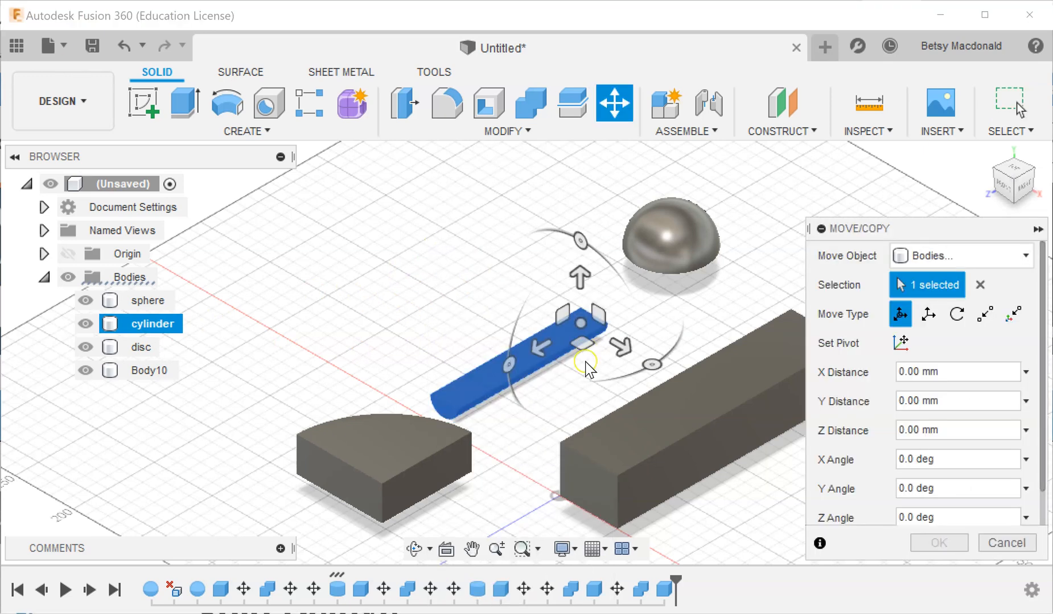
click(1028, 551)
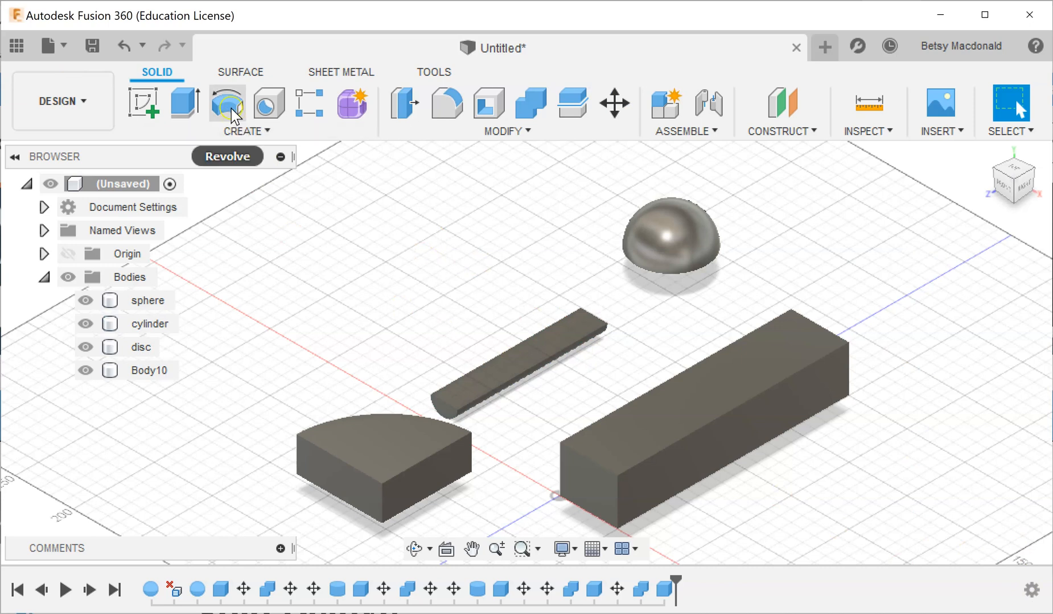
Start a cylinder on the vertical XY plane, with its base circle to the side of the long box, and set its diameter to 30 mm.
click(239, 131)
click(212, 296)
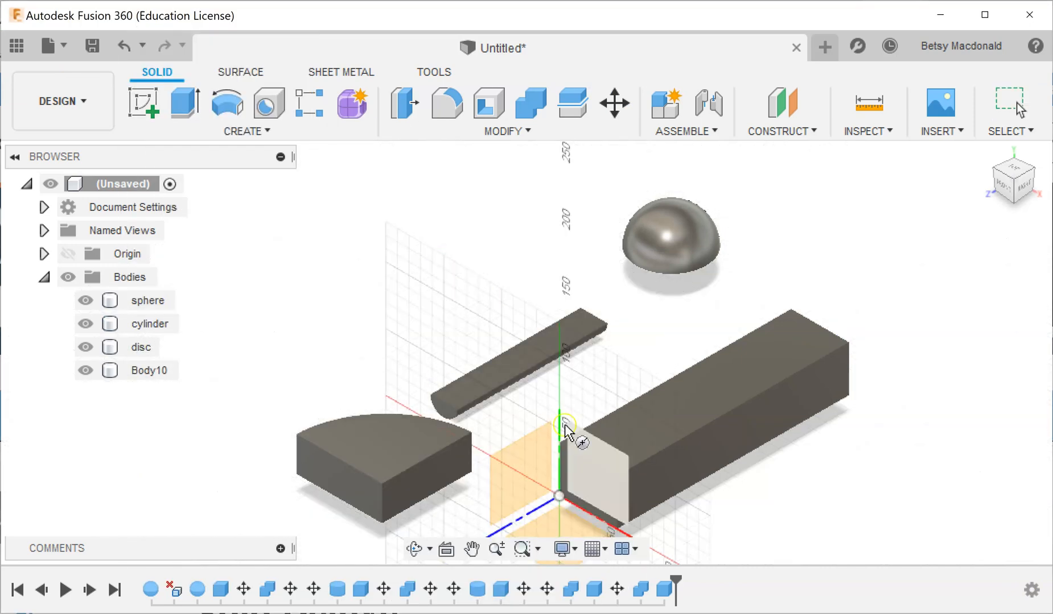
click(598, 474)
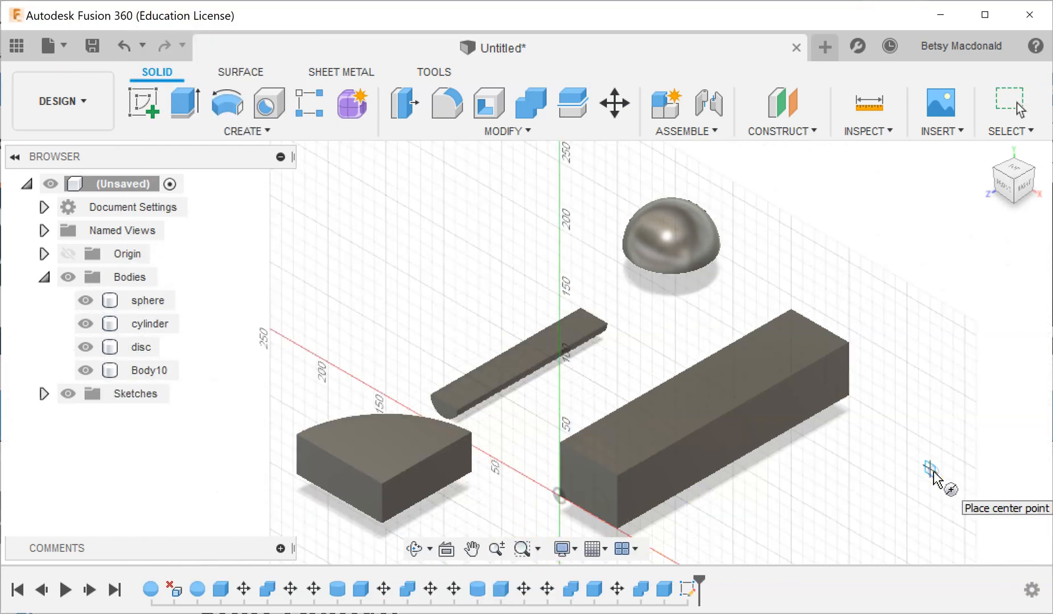
middle_drag(835, 490, 757, 430)
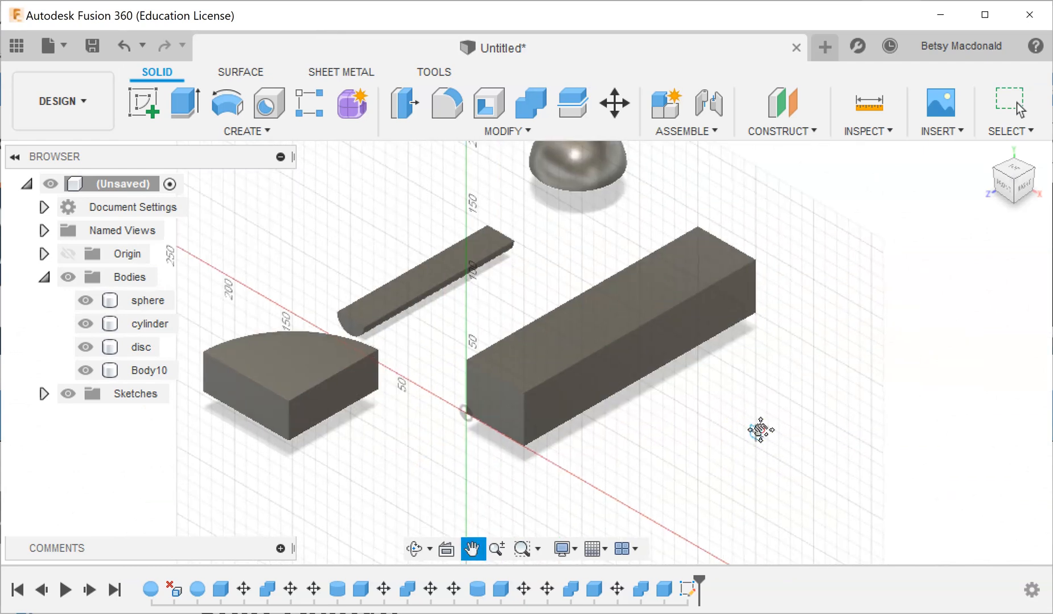
click(826, 326)
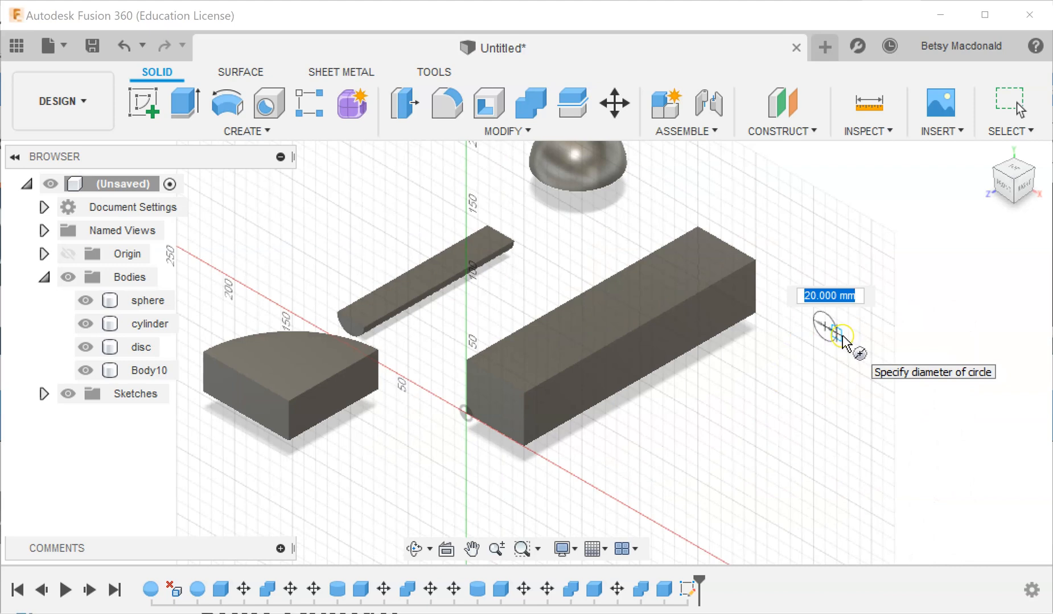
click(843, 342)
click(909, 291)
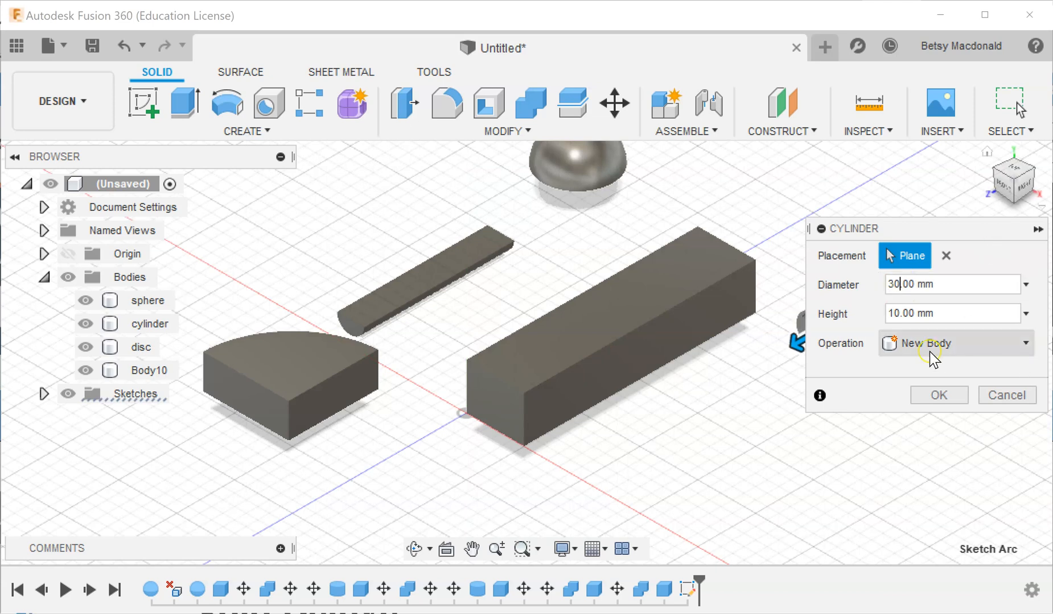
Set the cylinder's height to 150 mm and create it as a new body.
click(940, 395)
drag(797, 343, 557, 439)
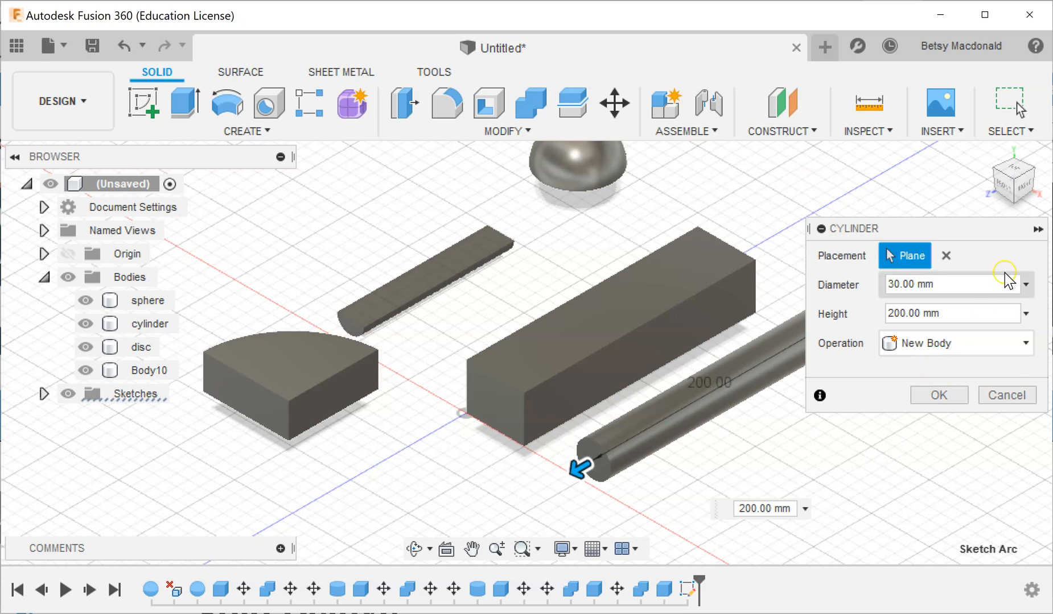
click(1022, 193)
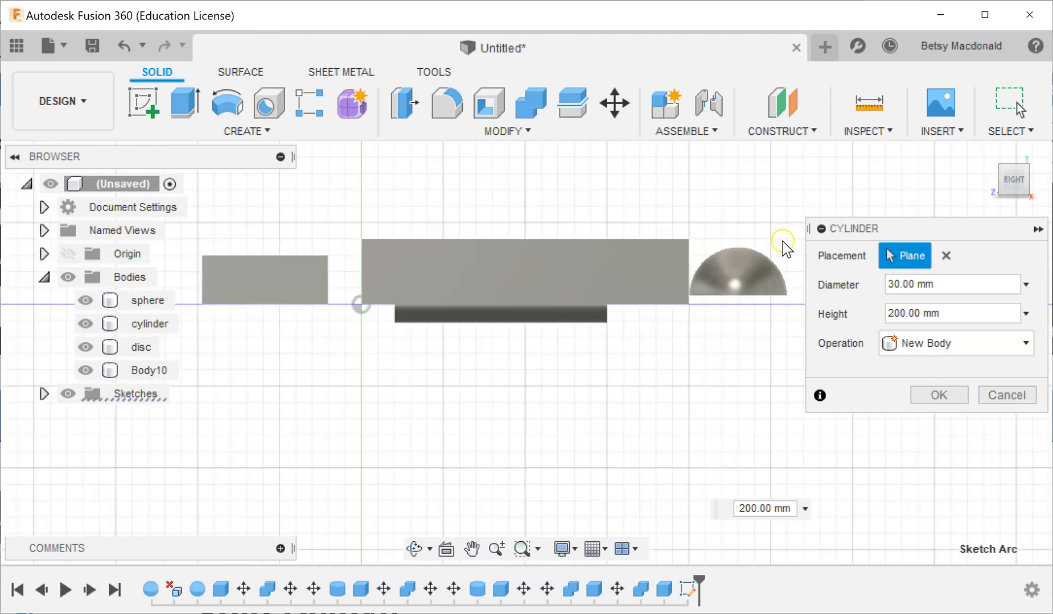
scroll(743, 247, down, 8)
scroll(744, 248, up, 2)
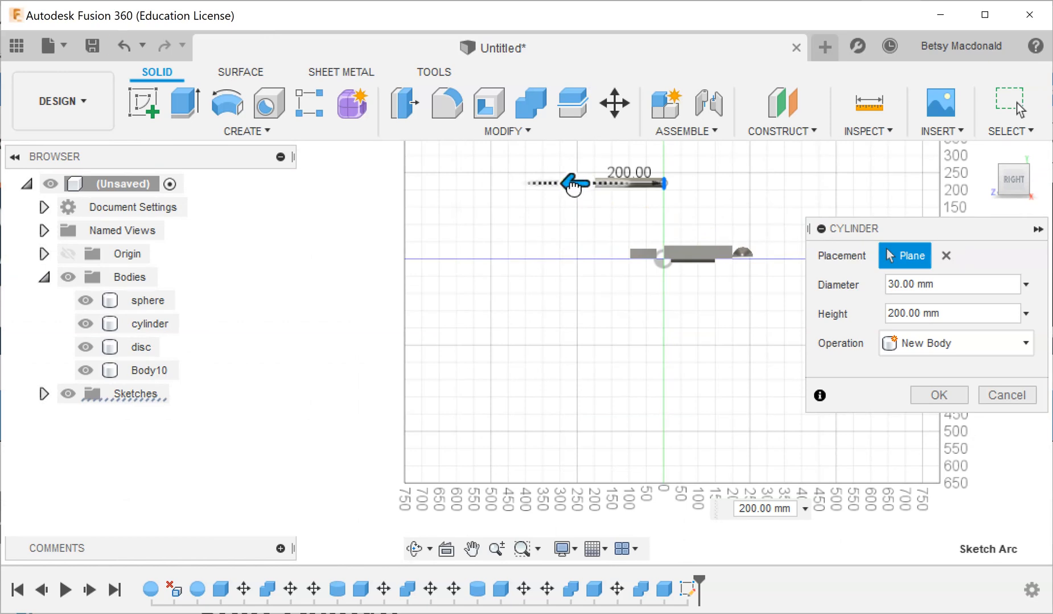
drag(572, 184, 589, 183)
click(944, 399)
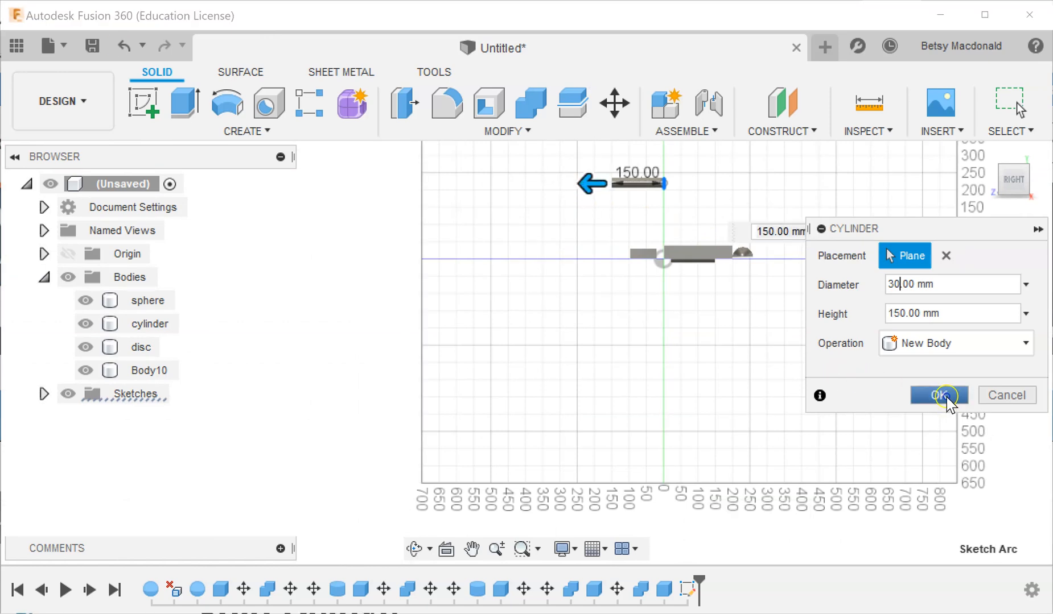
Move the new cylinder about -209 mm in Y and -173 mm in Z, down to the level of the long box.
drag(1012, 184, 1034, 226)
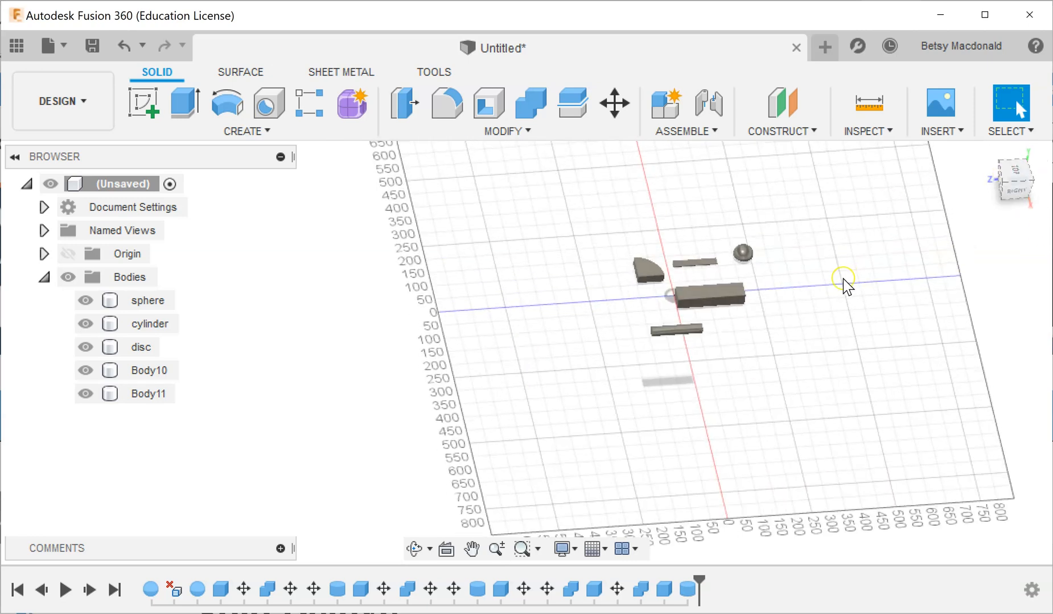
scroll(840, 287, up, 6)
drag(297, 276, 508, 402)
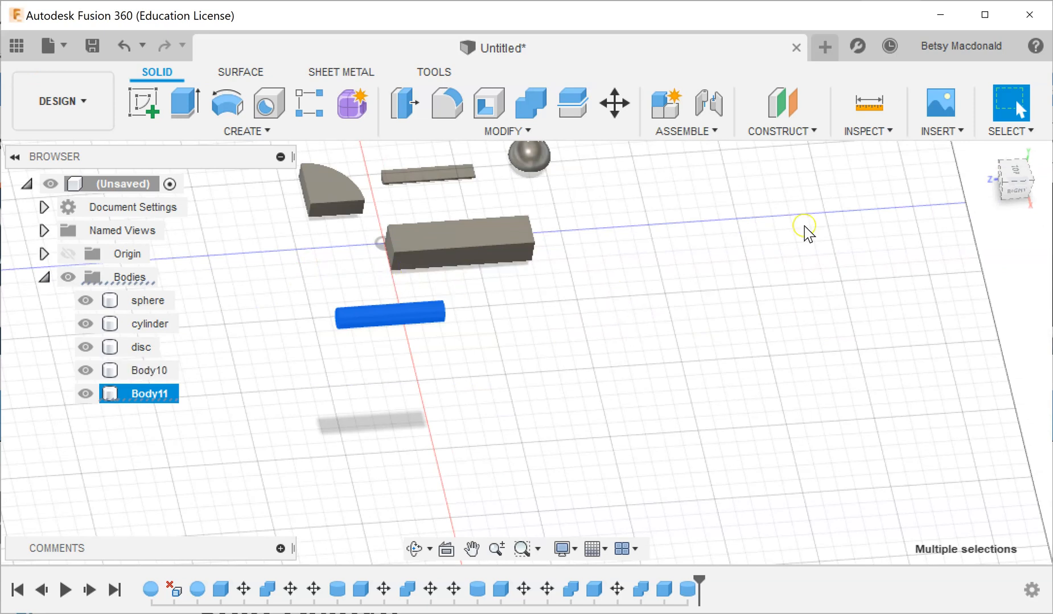
click(1021, 199)
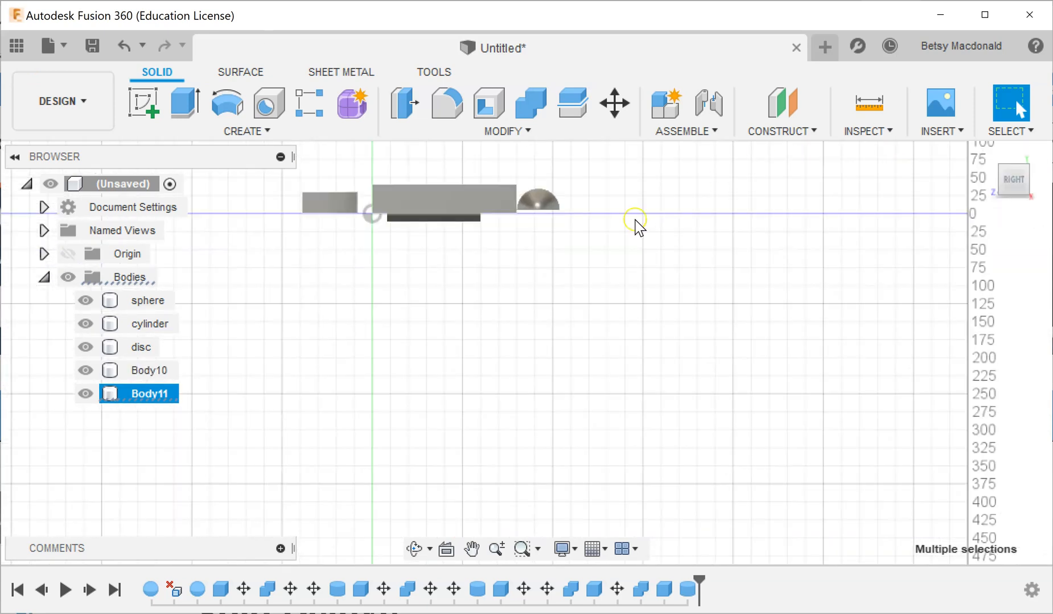
scroll(571, 267, down, 5)
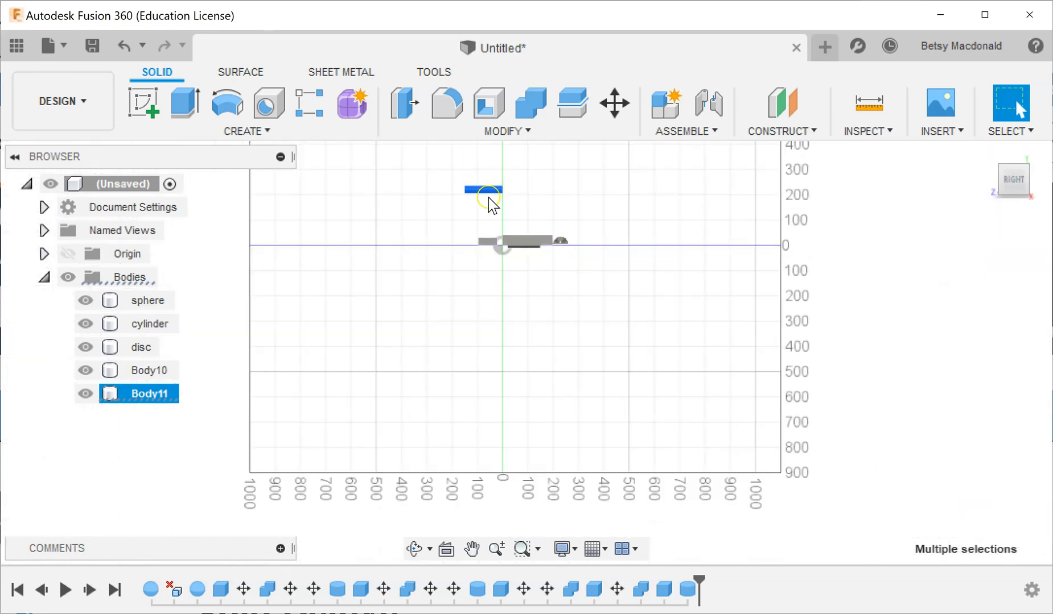
scroll(674, 265, up, 3)
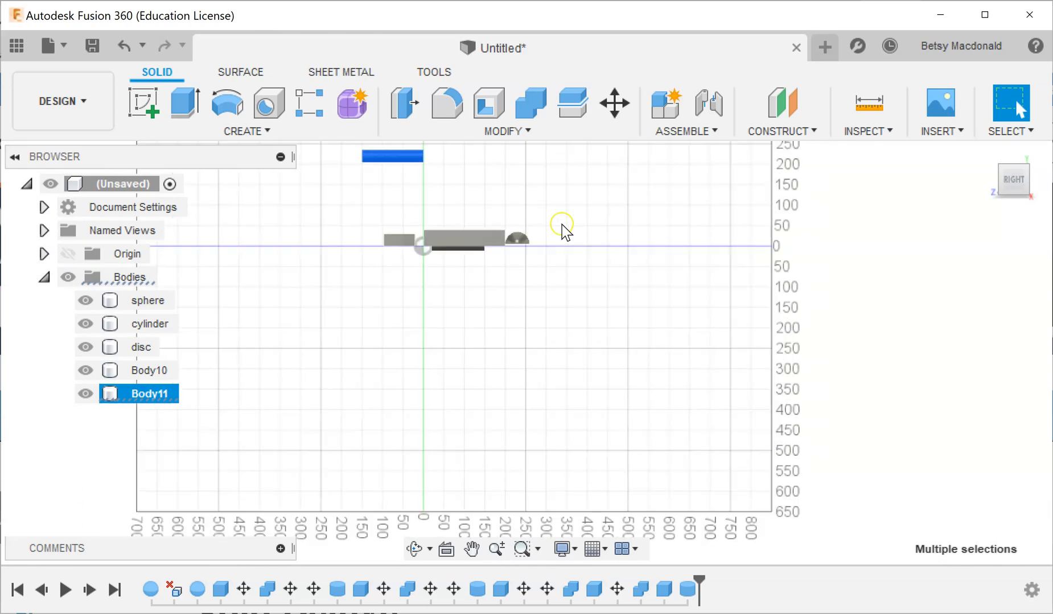
right_click(378, 158)
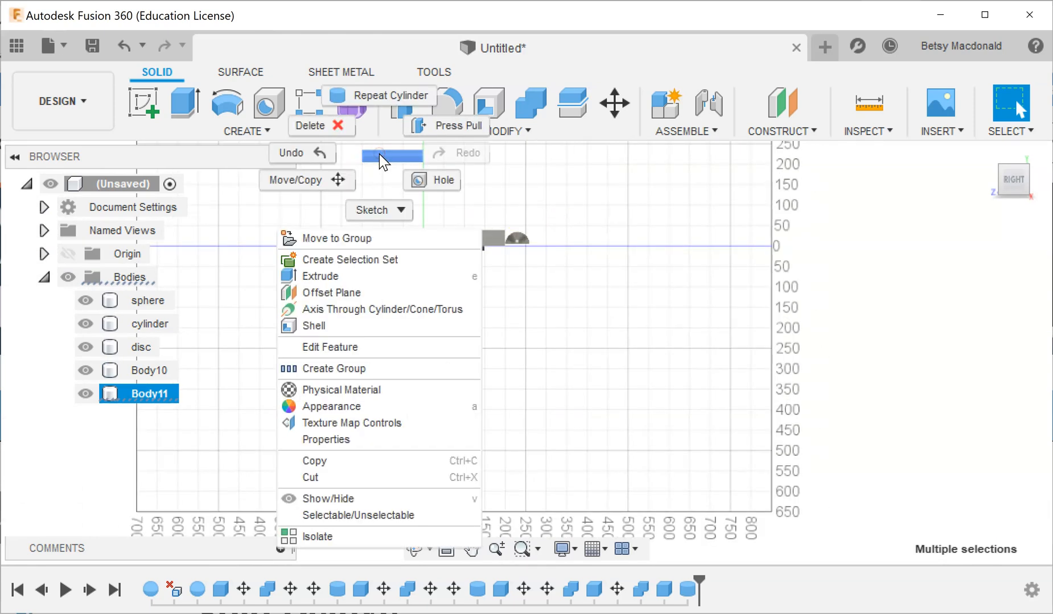
click(322, 178)
scroll(371, 210, down, 2)
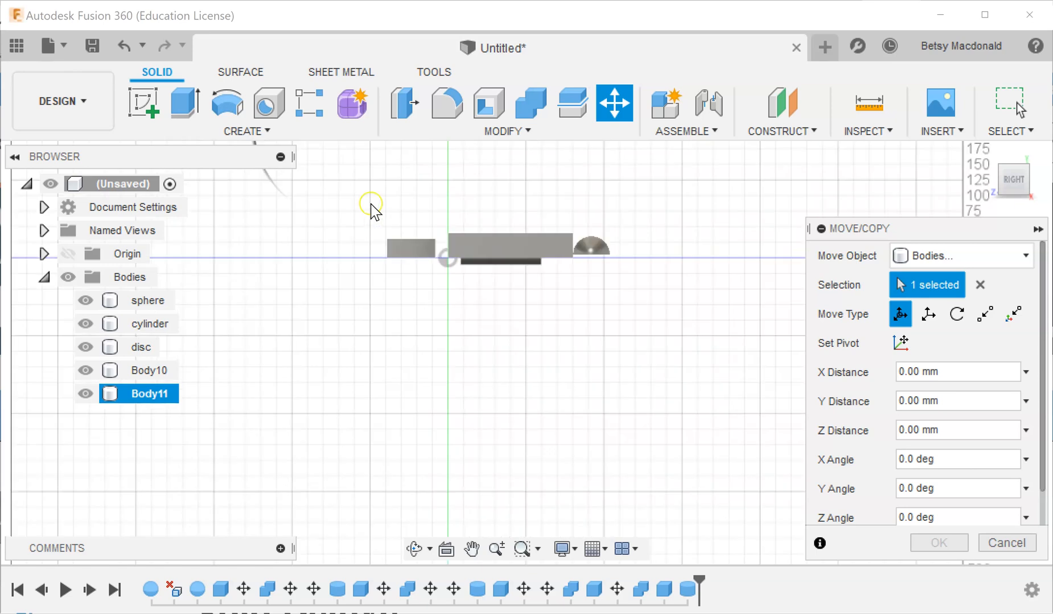
scroll(364, 198, down, 3)
drag(340, 146, 379, 200)
scroll(526, 347, up, 3)
scroll(525, 343, up, 2)
middle_drag(450, 265, 621, 534)
middle_drag(436, 252, 515, 441)
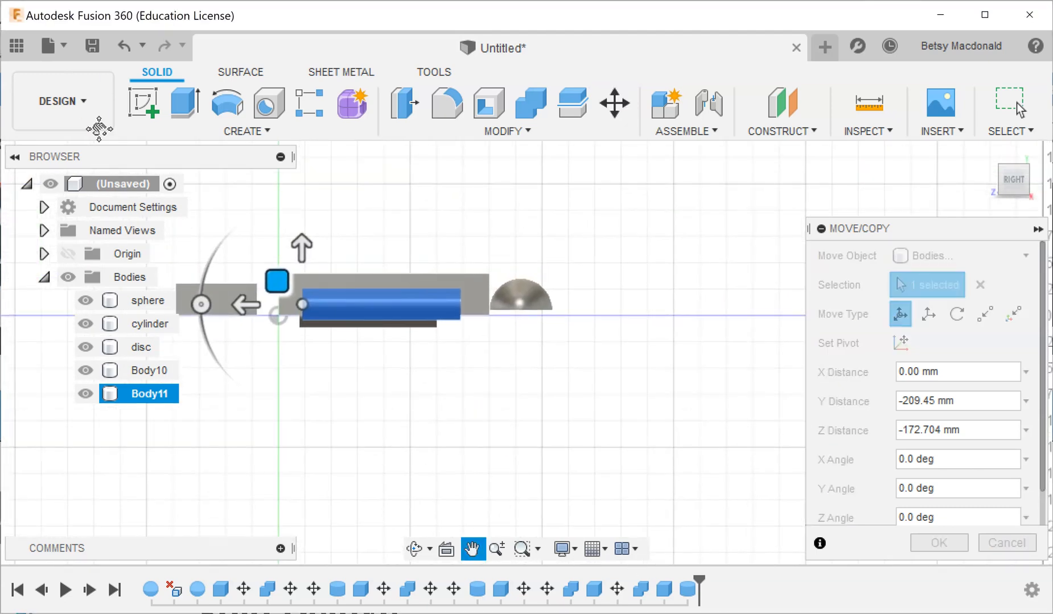
Raise the cylinder 25 mm in Y so that it protrudes above the long box's top face.
click(240, 305)
click(237, 304)
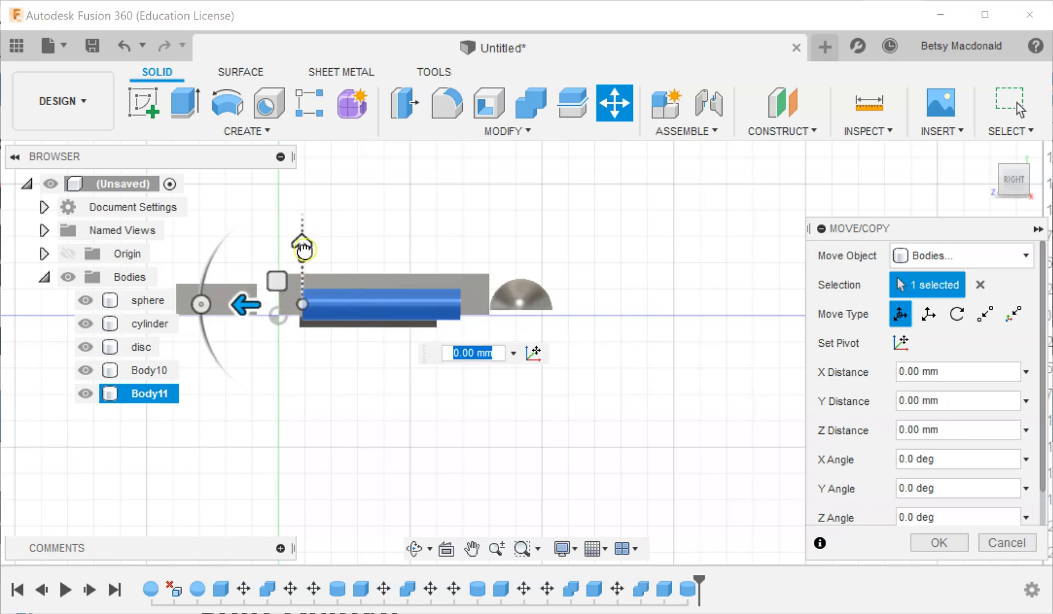
click(304, 242)
drag(308, 236, 306, 215)
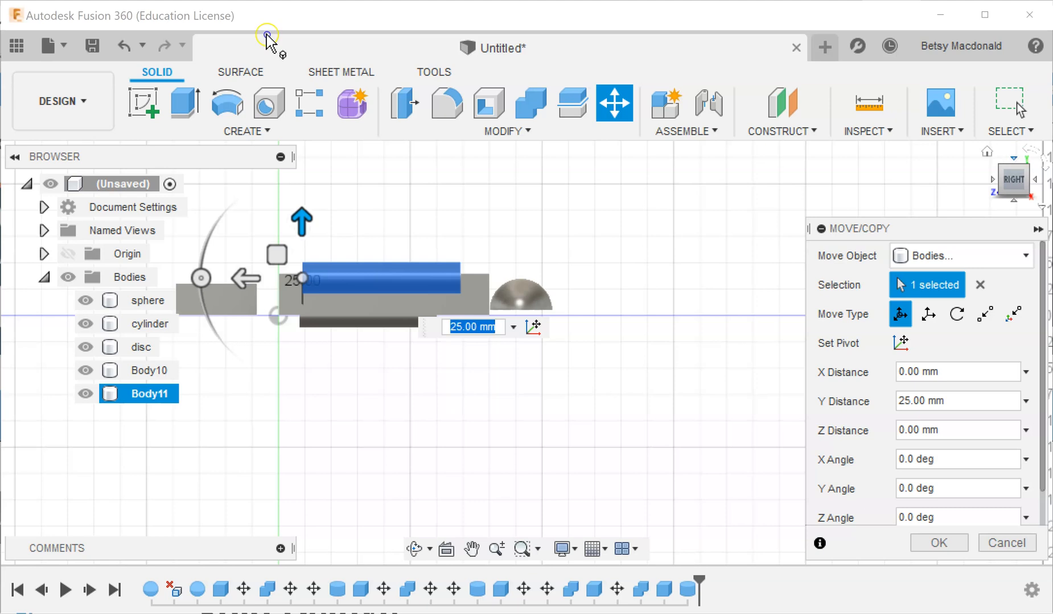
Move the cylinder about -282 mm in X and -6 mm in Z so that it lies over the long box in plan.
click(1016, 166)
scroll(572, 426, down, 5)
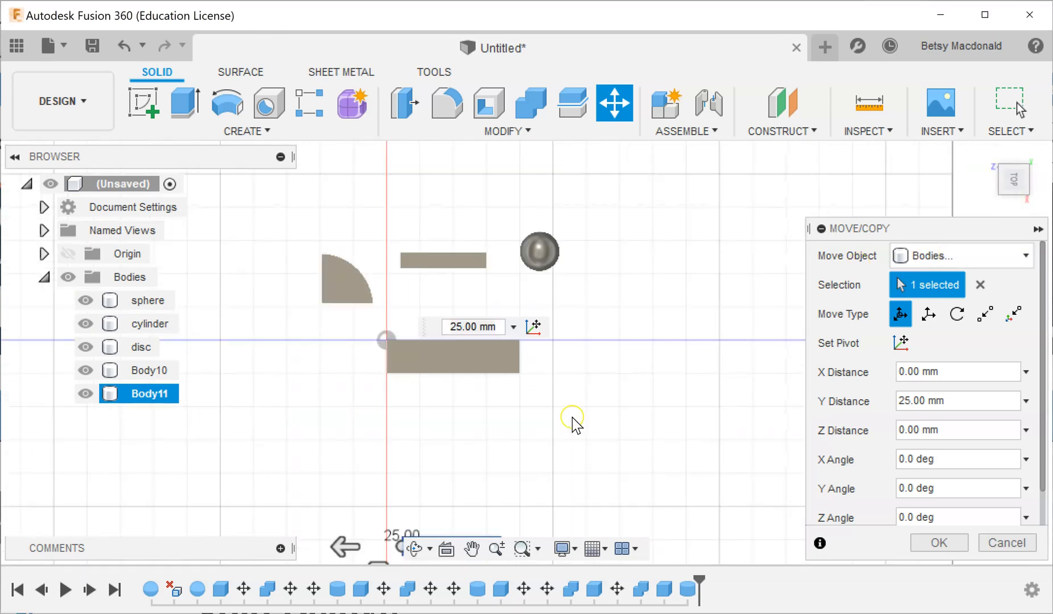
drag(459, 505, 464, 414)
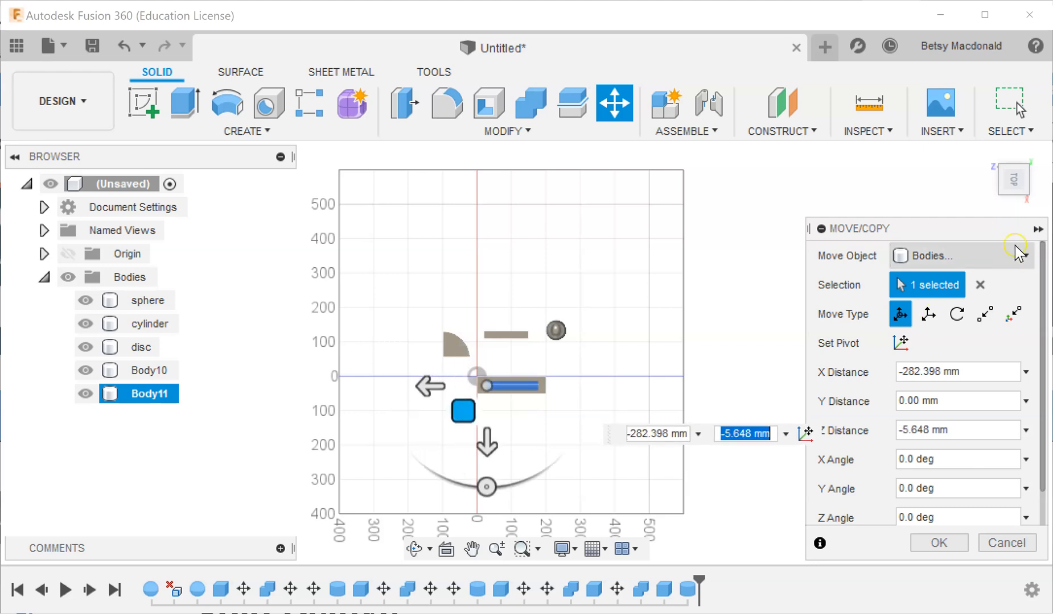
Centre the cylinder across the long box's width by moving it about -3.5 mm in X.
click(1016, 208)
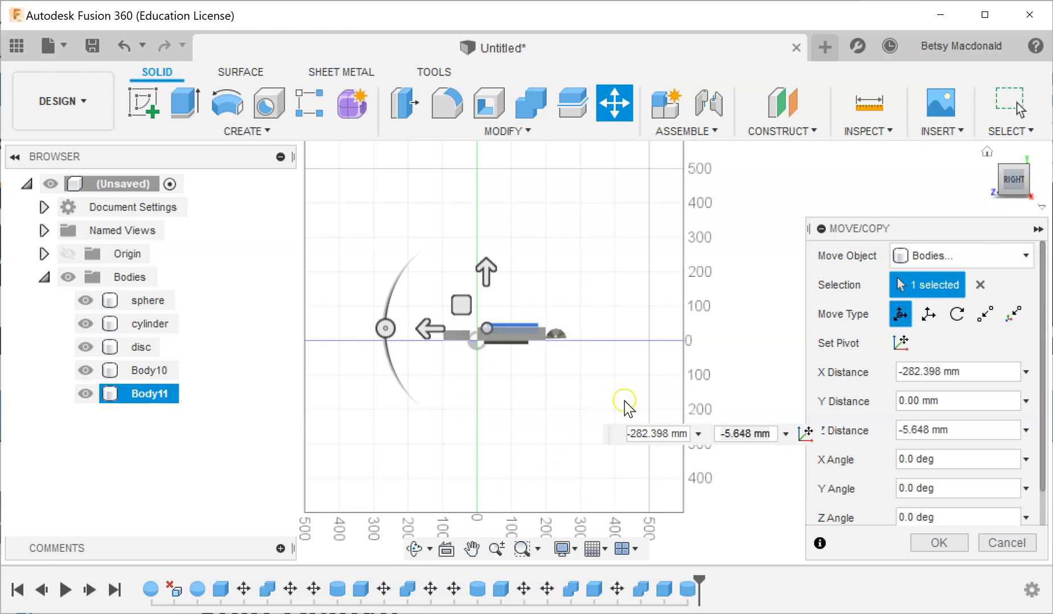
scroll(501, 435, up, 5)
middle_drag(699, 333, 649, 569)
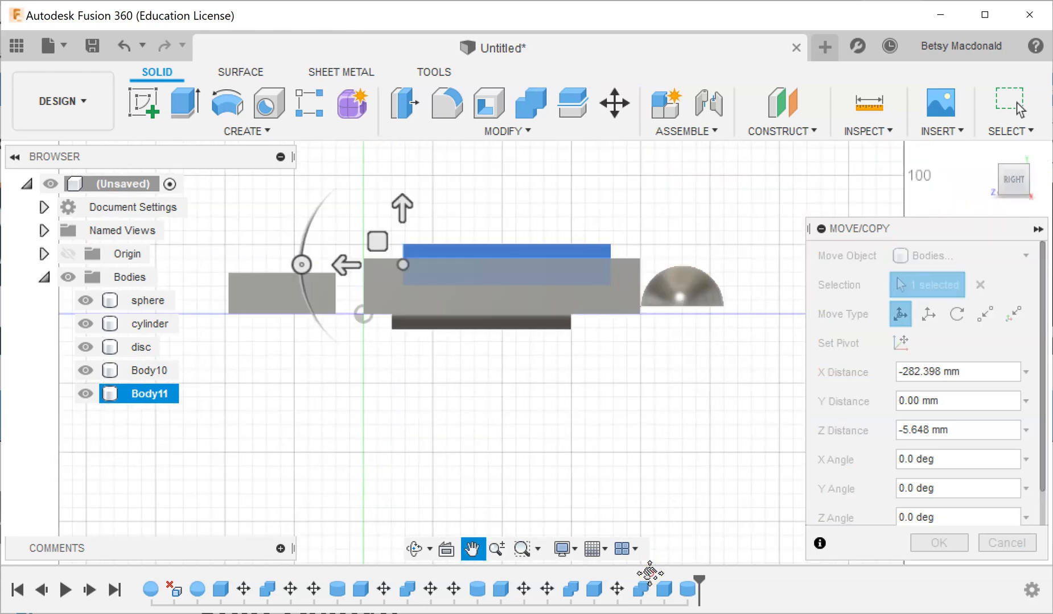
click(1036, 181)
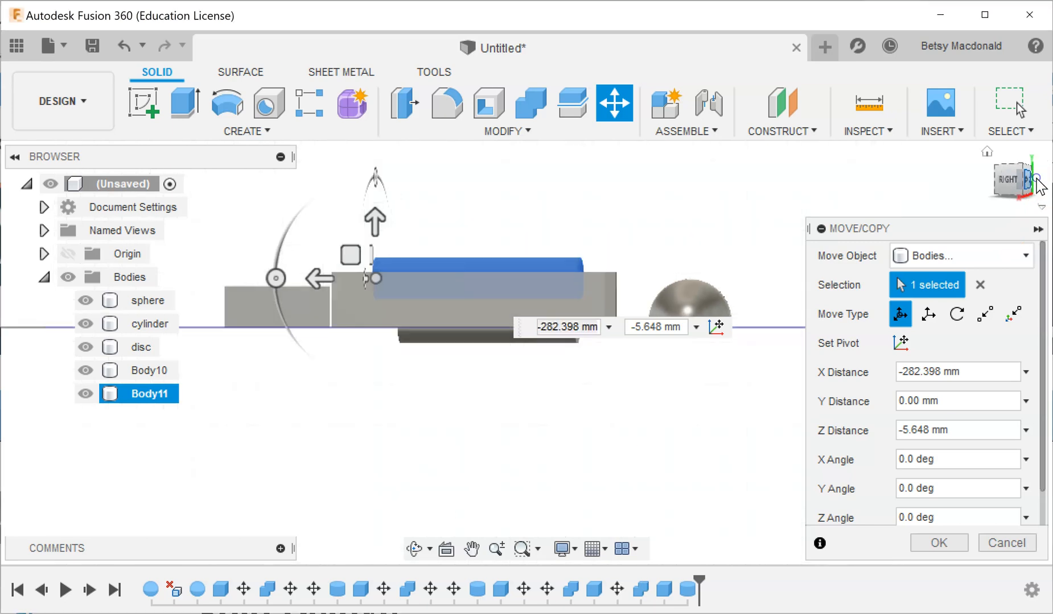
click(1038, 183)
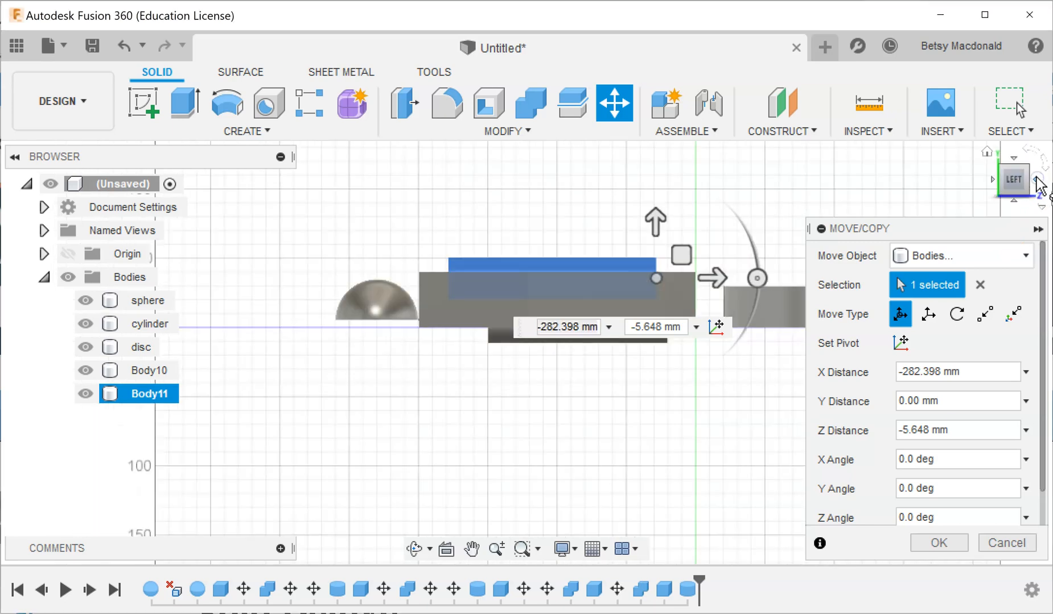
click(1038, 183)
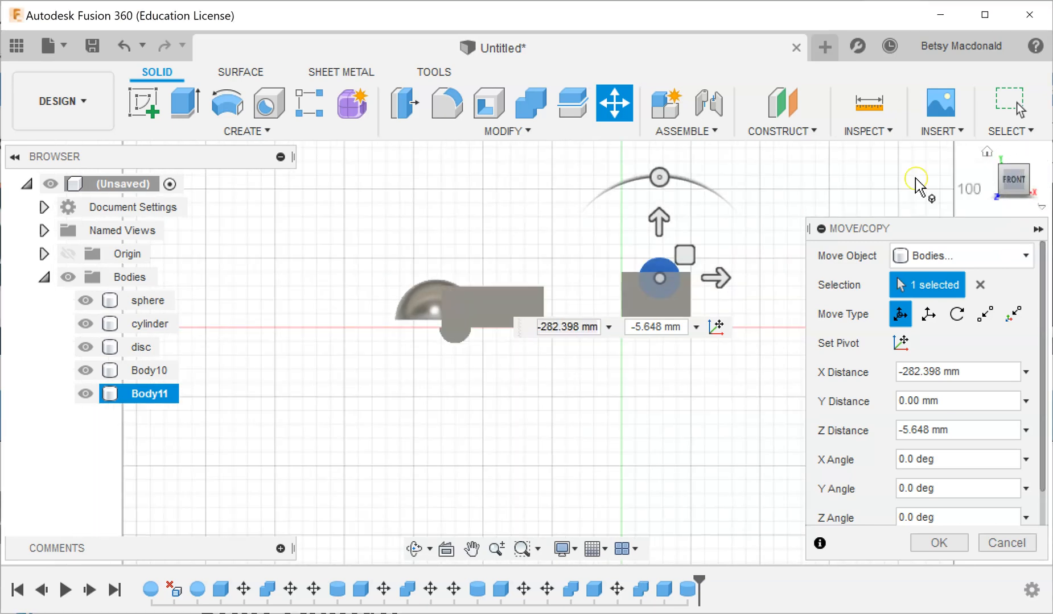
drag(682, 255, 680, 258)
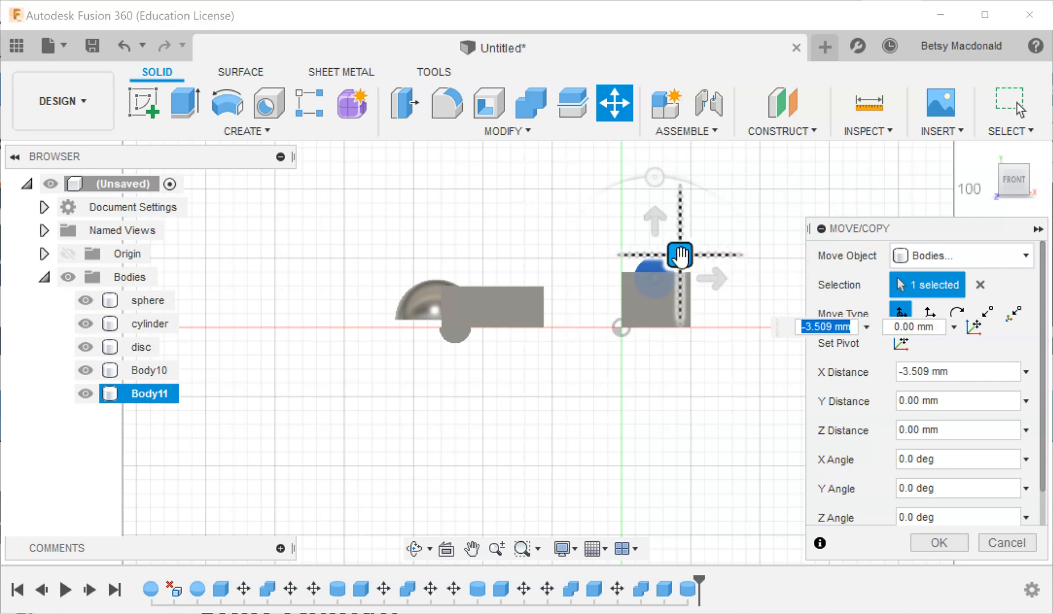
Shift the cylinder about -0.7 mm in Y and 3.5 mm in Z along the long box, and finish the move.
click(1037, 182)
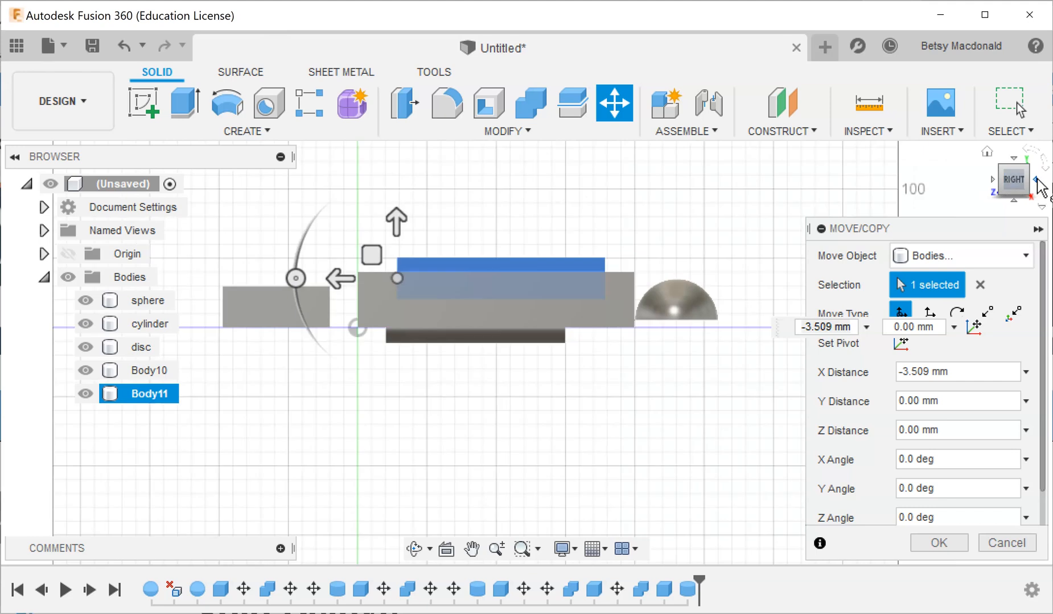
drag(372, 255, 368, 260)
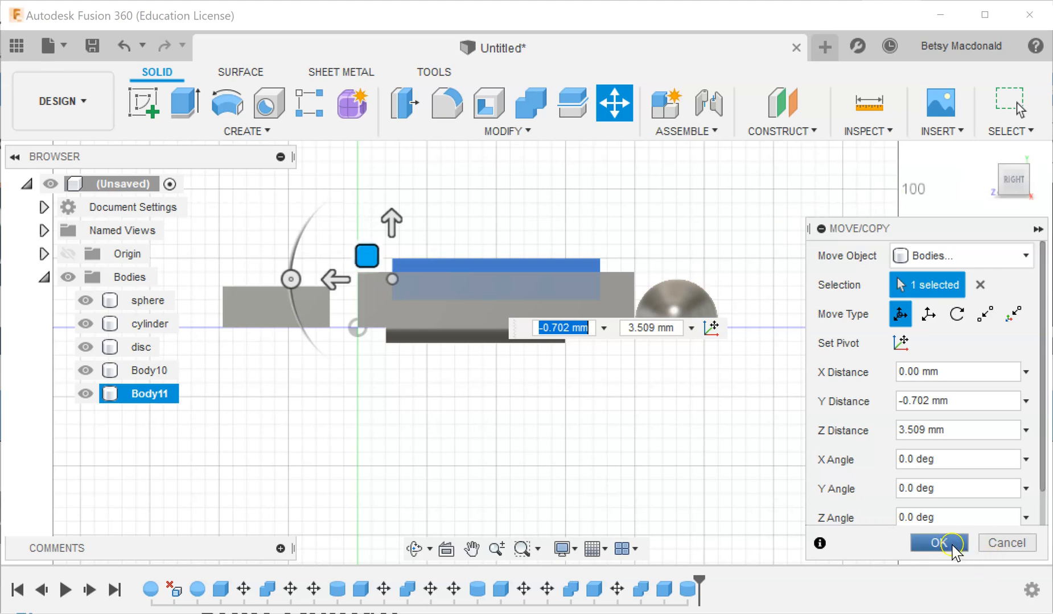
click(951, 545)
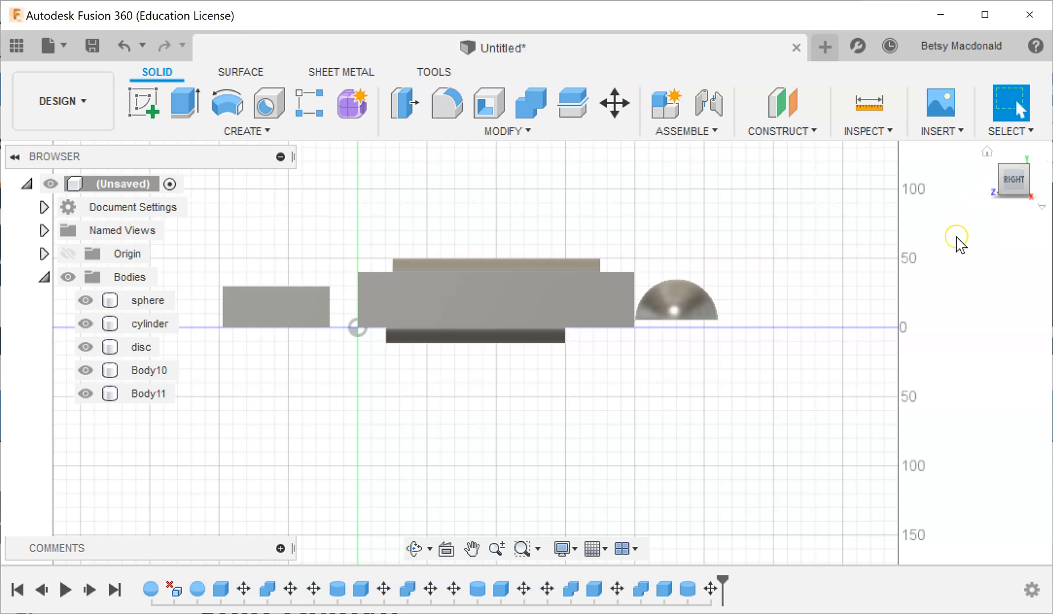
Combine the long box as target body with the embedded cylinder as tool body, using the Cut operation without keeping the tool.
click(986, 152)
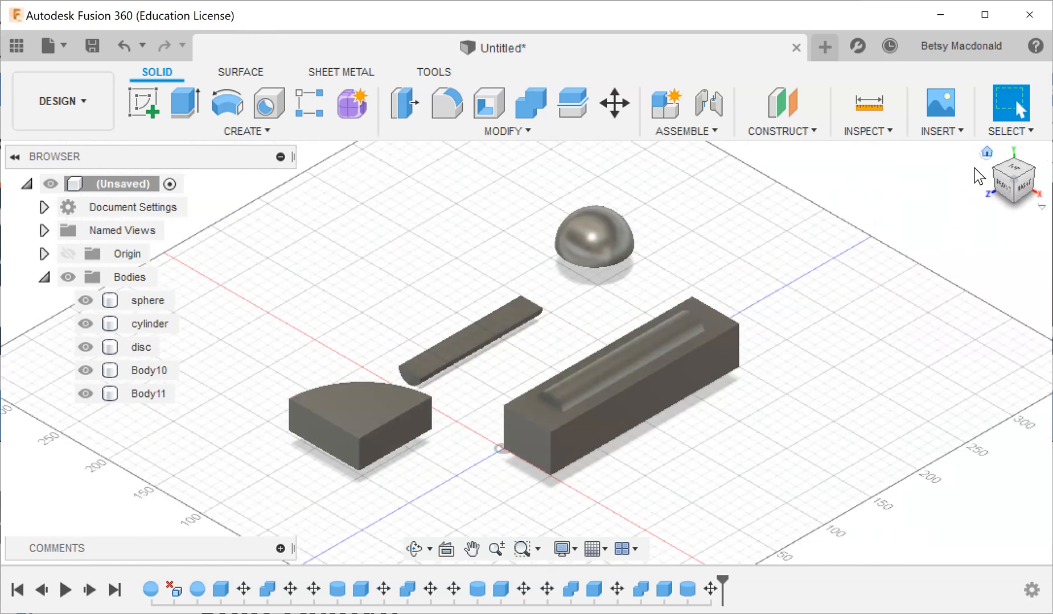
scroll(766, 413, up, 5)
middle_drag(791, 332, 808, 357)
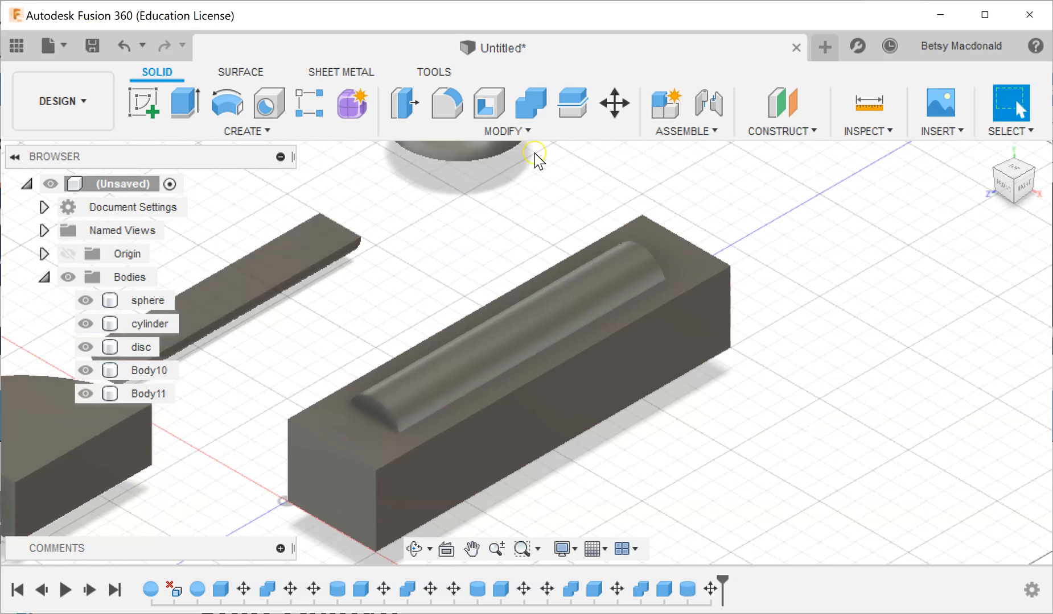
click(506, 131)
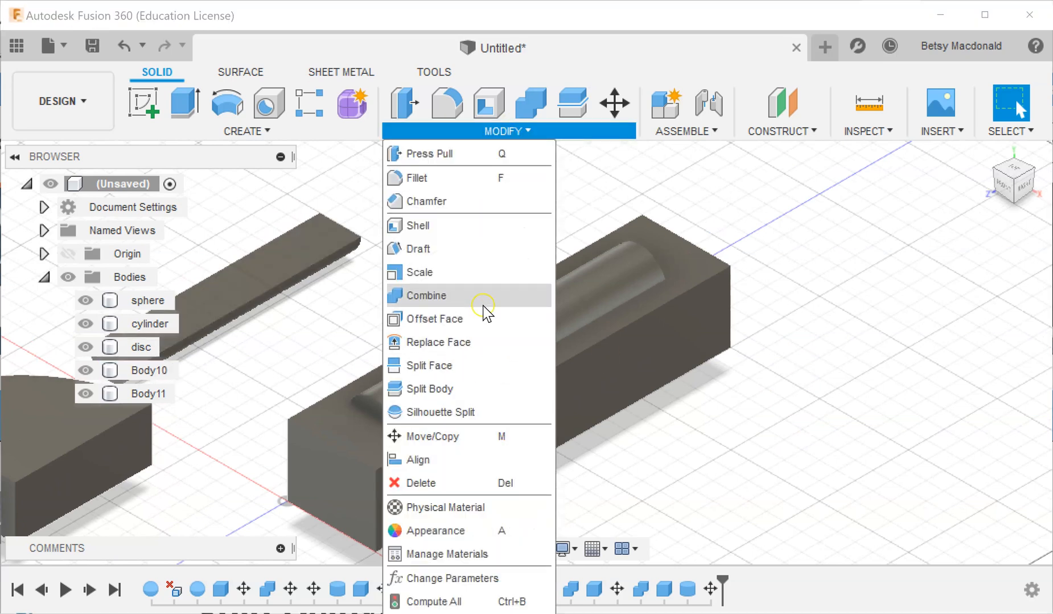
click(483, 310)
click(499, 428)
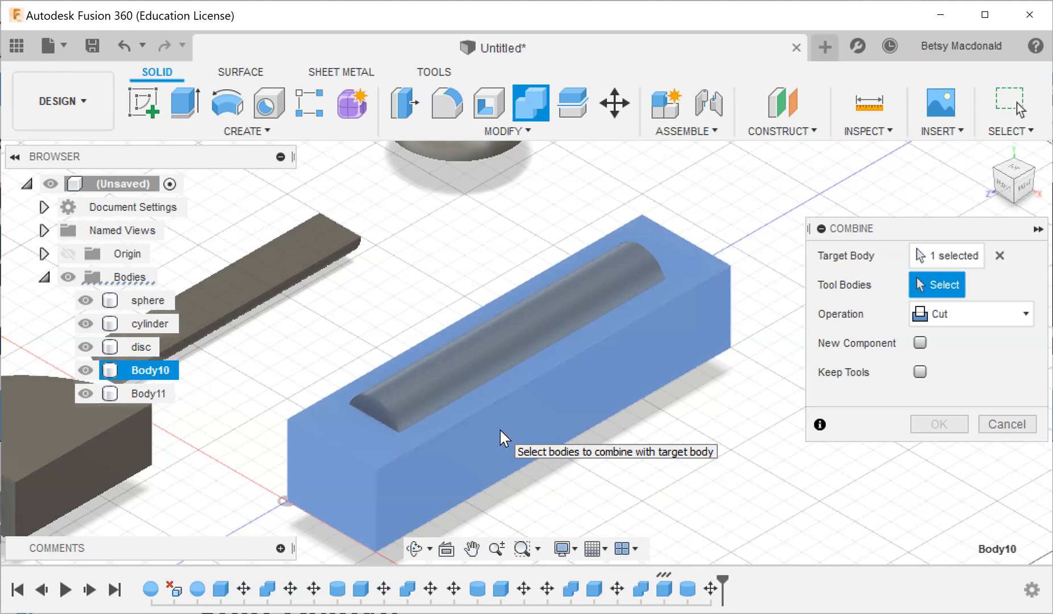
click(469, 352)
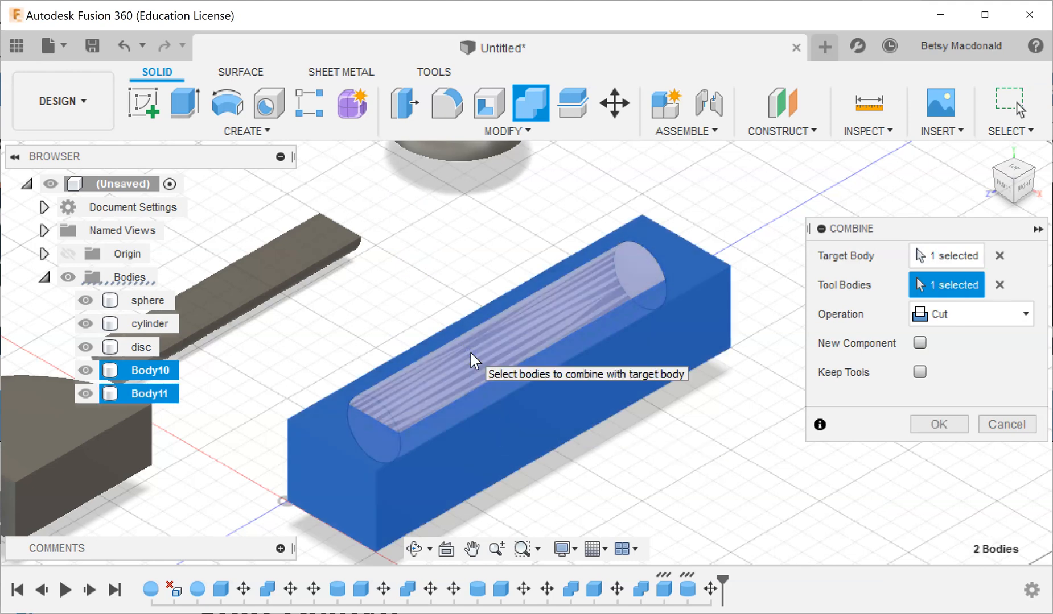
key(Return)
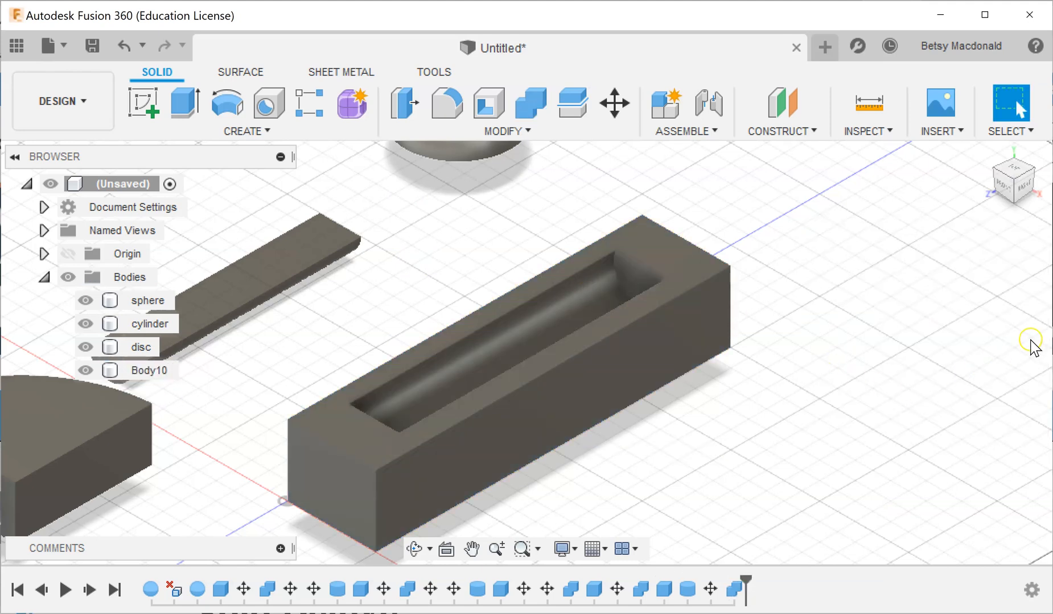
scroll(947, 370, up, 6)
scroll(948, 369, down, 5)
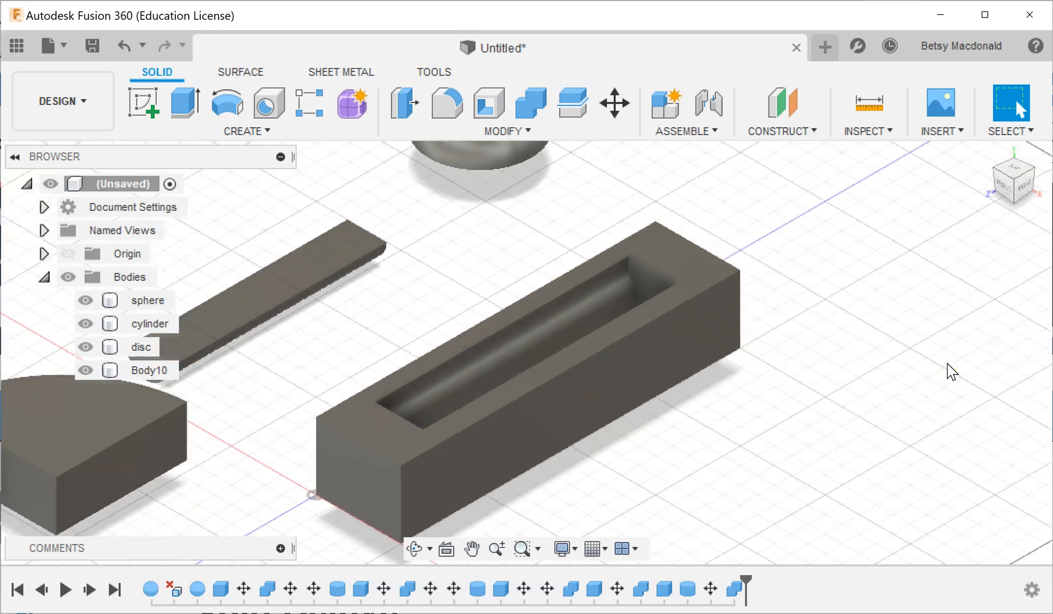
scroll(947, 363, down, 2)
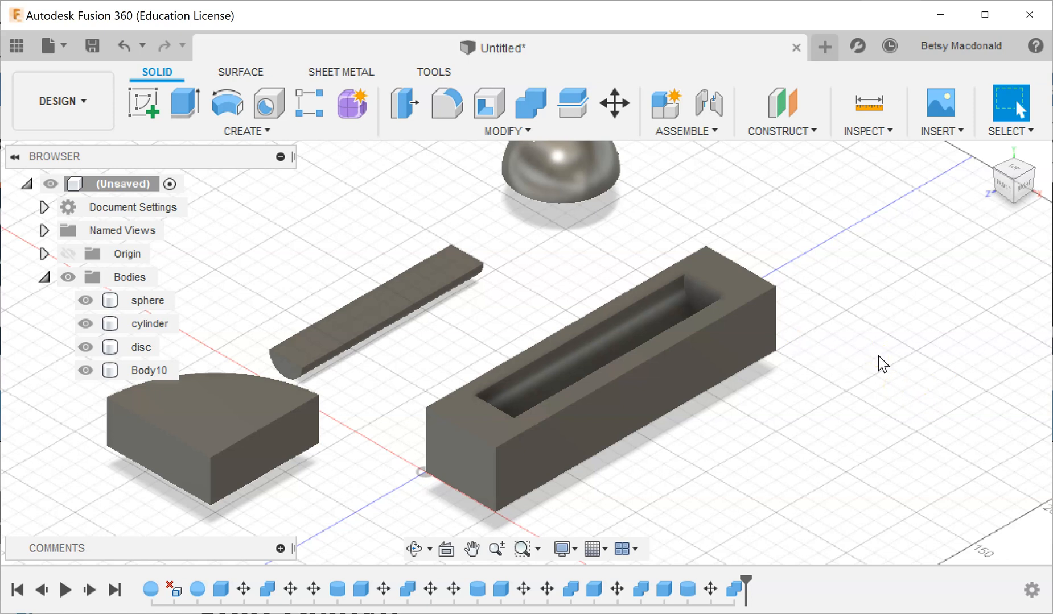
middle_drag(891, 359, 905, 391)
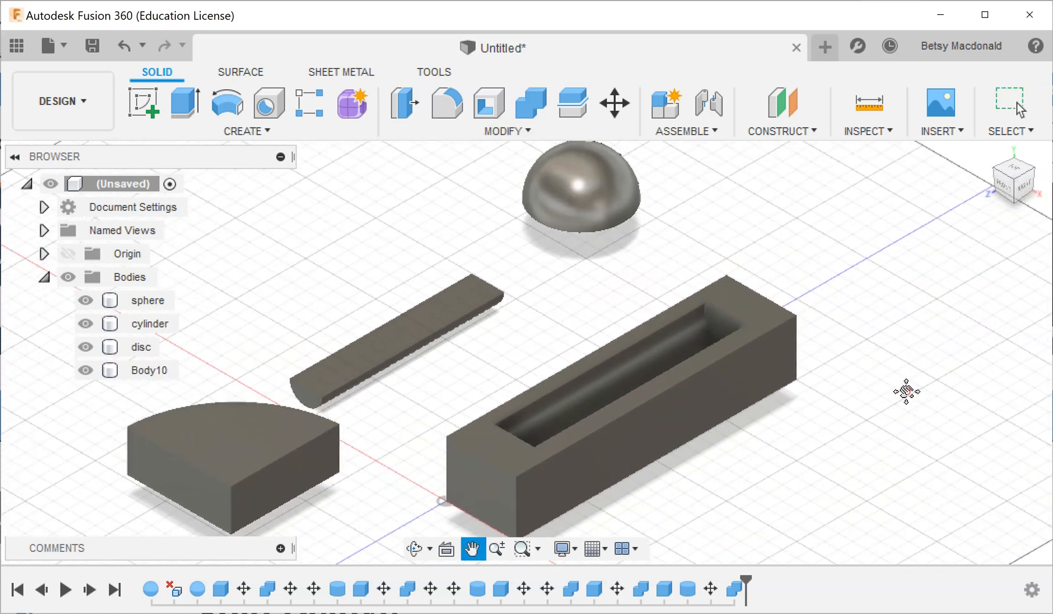
key(Escape)
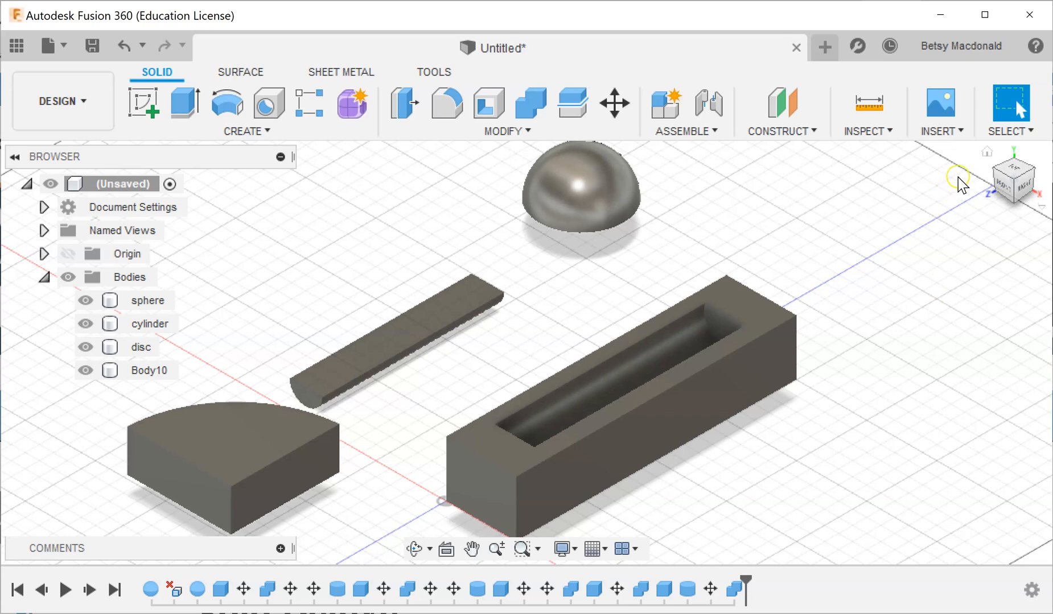
middle_drag(900, 401, 936, 310)
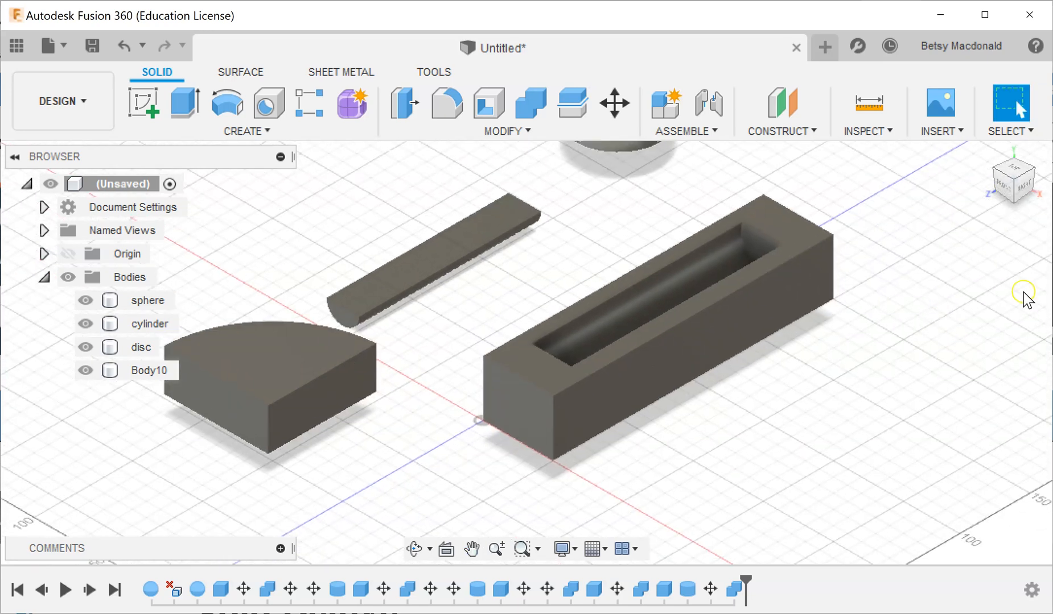